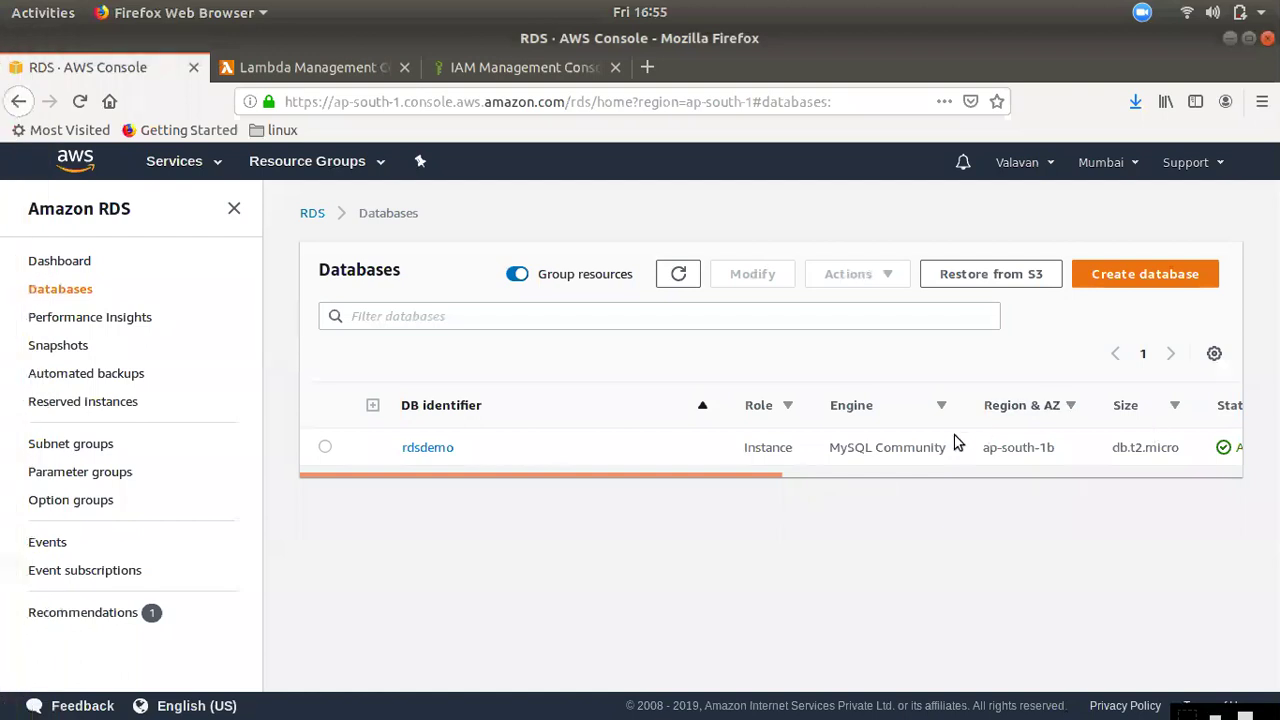
- Inspect the rdsdemo database's status columns, and review the role permissions listed in the text editor notes
{"action": "left_click_drag", "start_coordinate": [761, 474], "coordinate": [566, 491]}
{"action": "left_click_drag", "start_coordinate": [607, 479], "coordinate": [895, 508]}
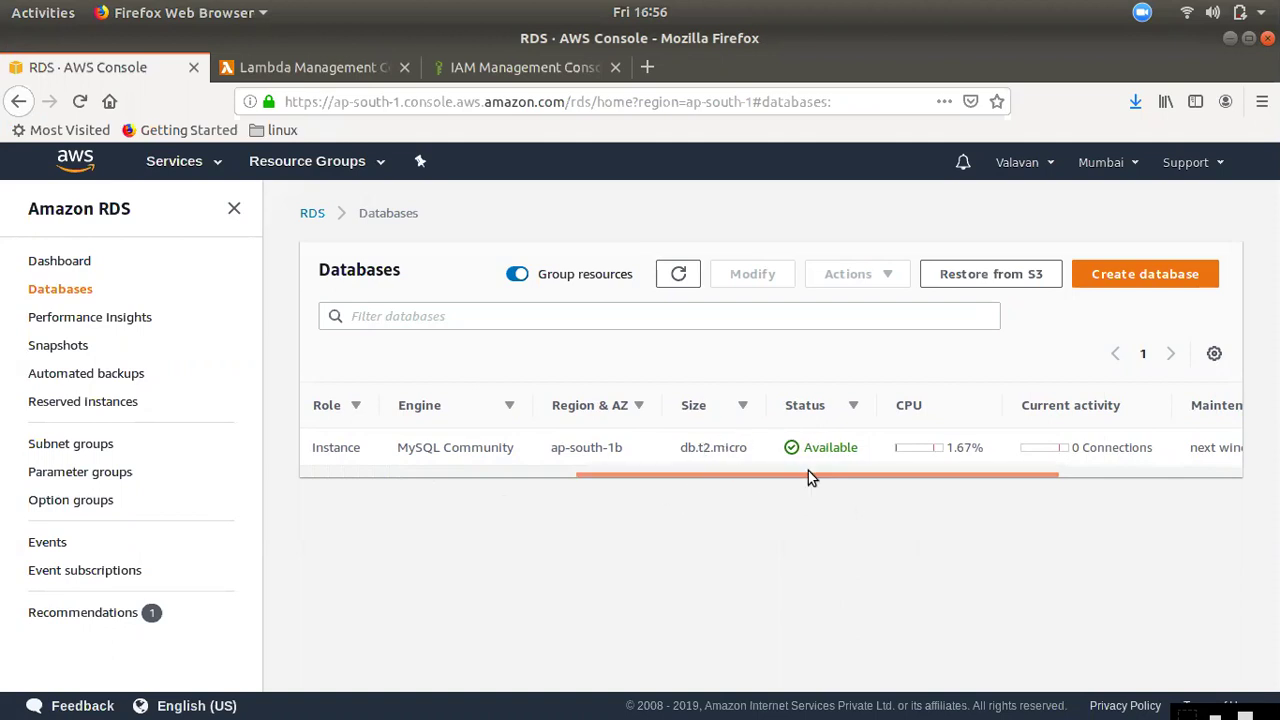
{"action": "left_click", "coordinate": [30, 229]}
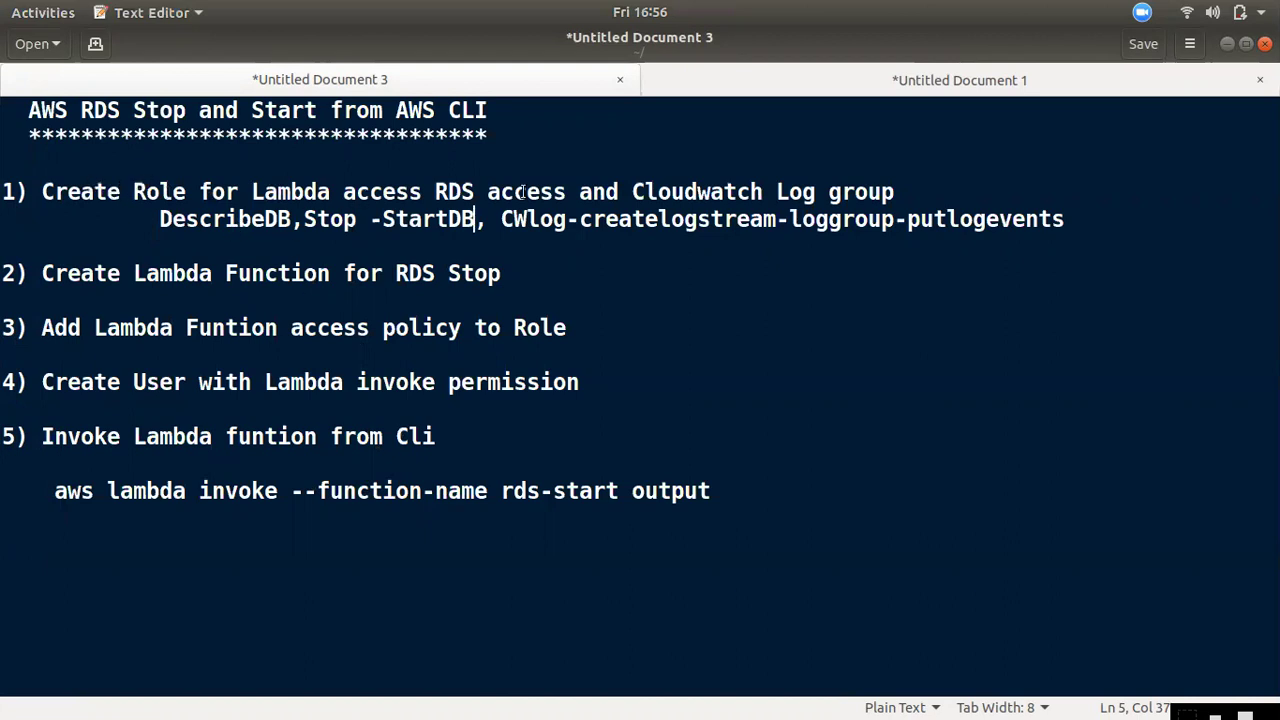
{"action": "left_click_drag", "start_coordinate": [253, 219], "coordinate": [892, 230]}
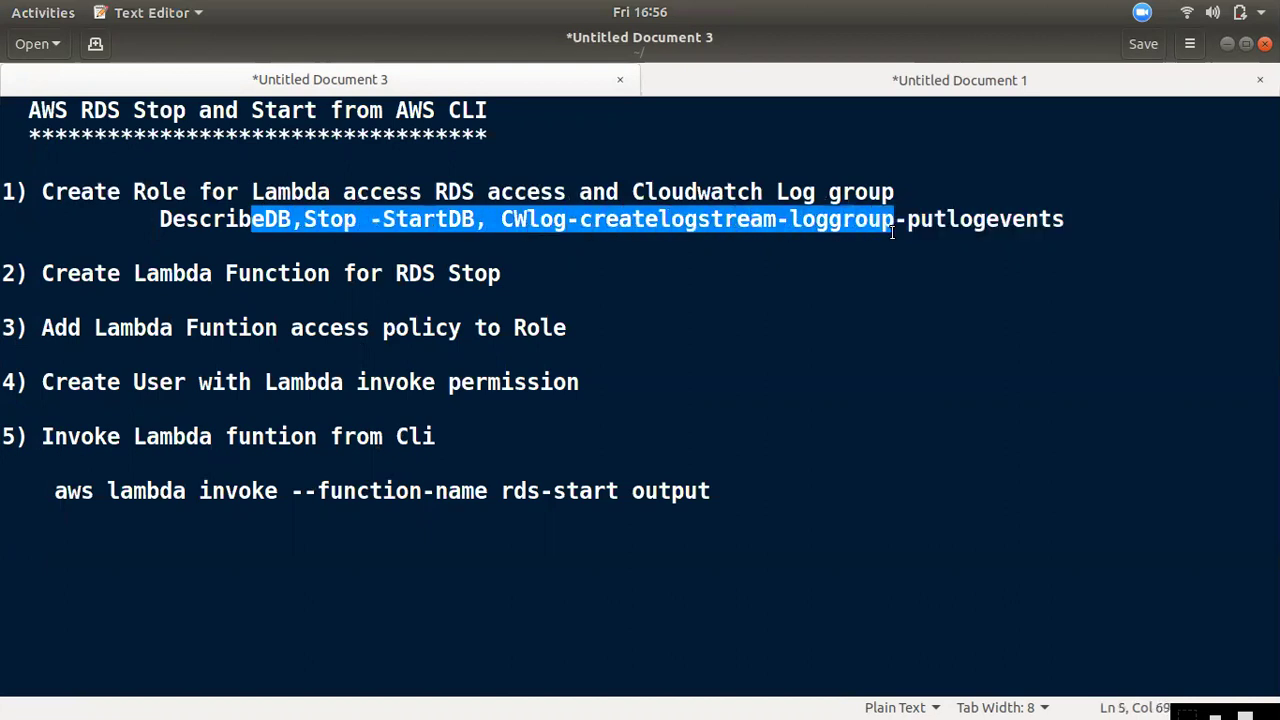
{"action": "left_click", "coordinate": [958, 222]}
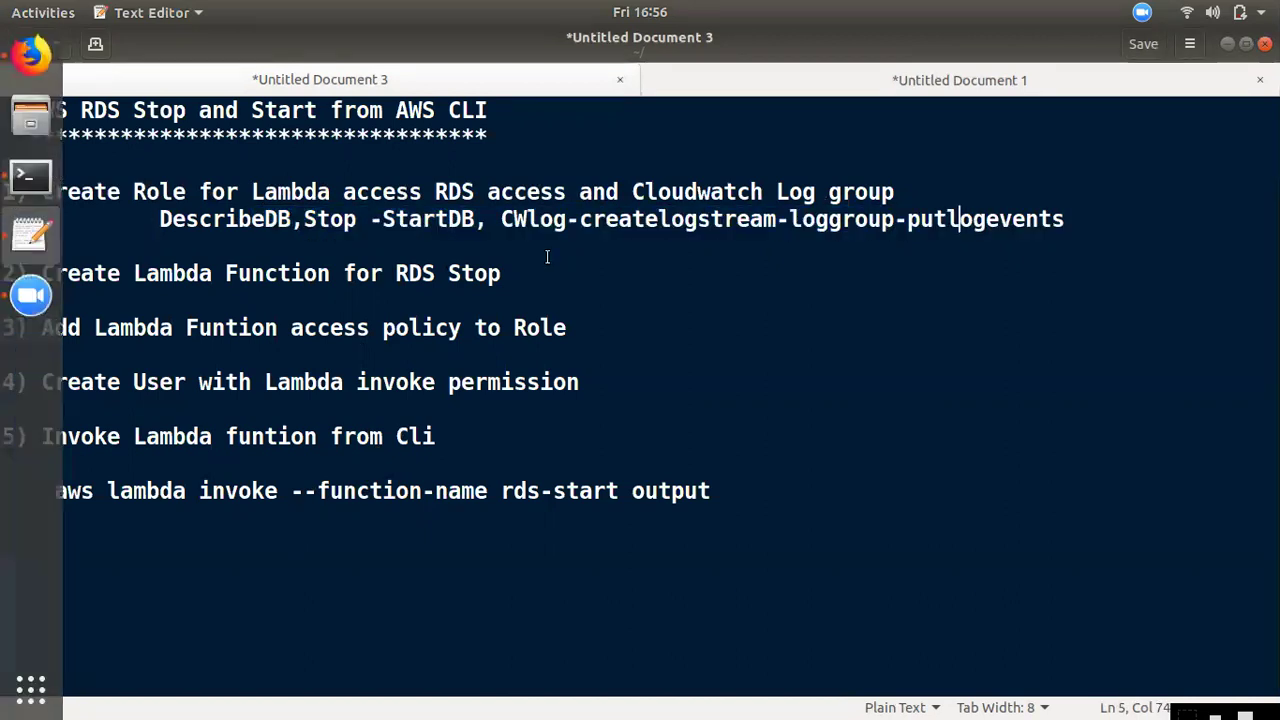
{"action": "left_click_drag", "start_coordinate": [265, 221], "coordinate": [487, 219]}
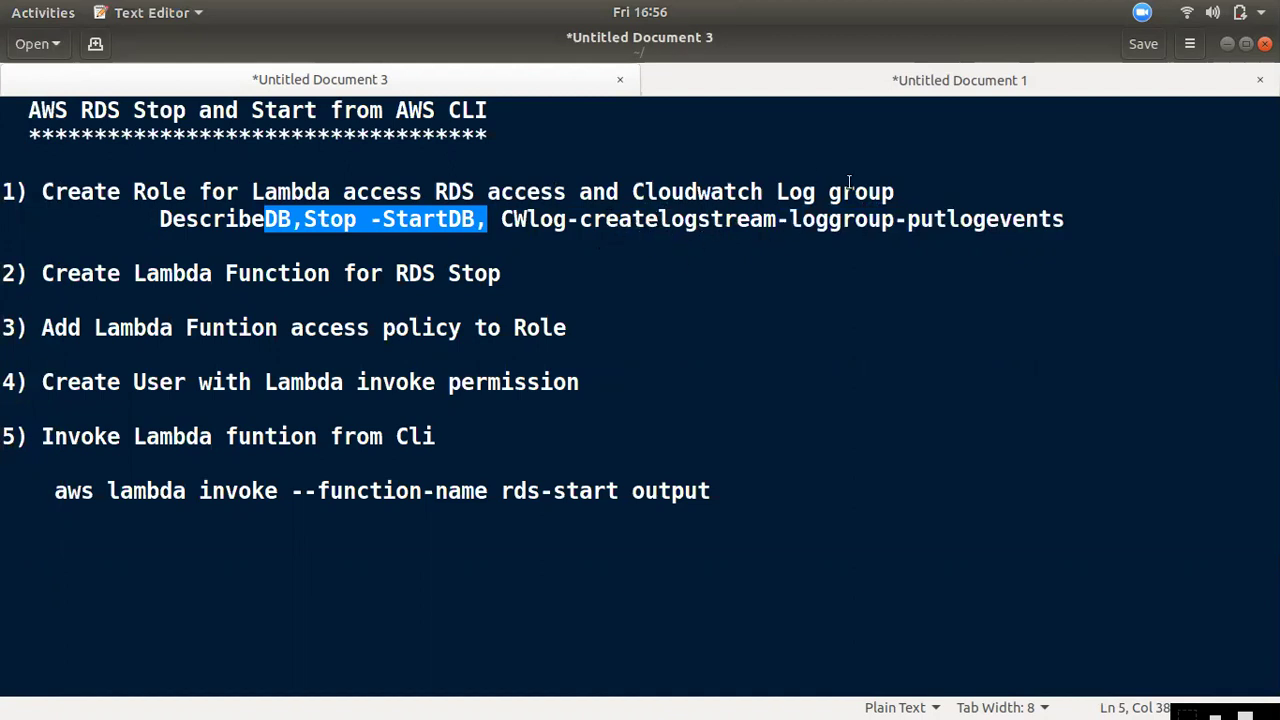
{"action": "left_click_drag", "start_coordinate": [1022, 221], "coordinate": [573, 221]}
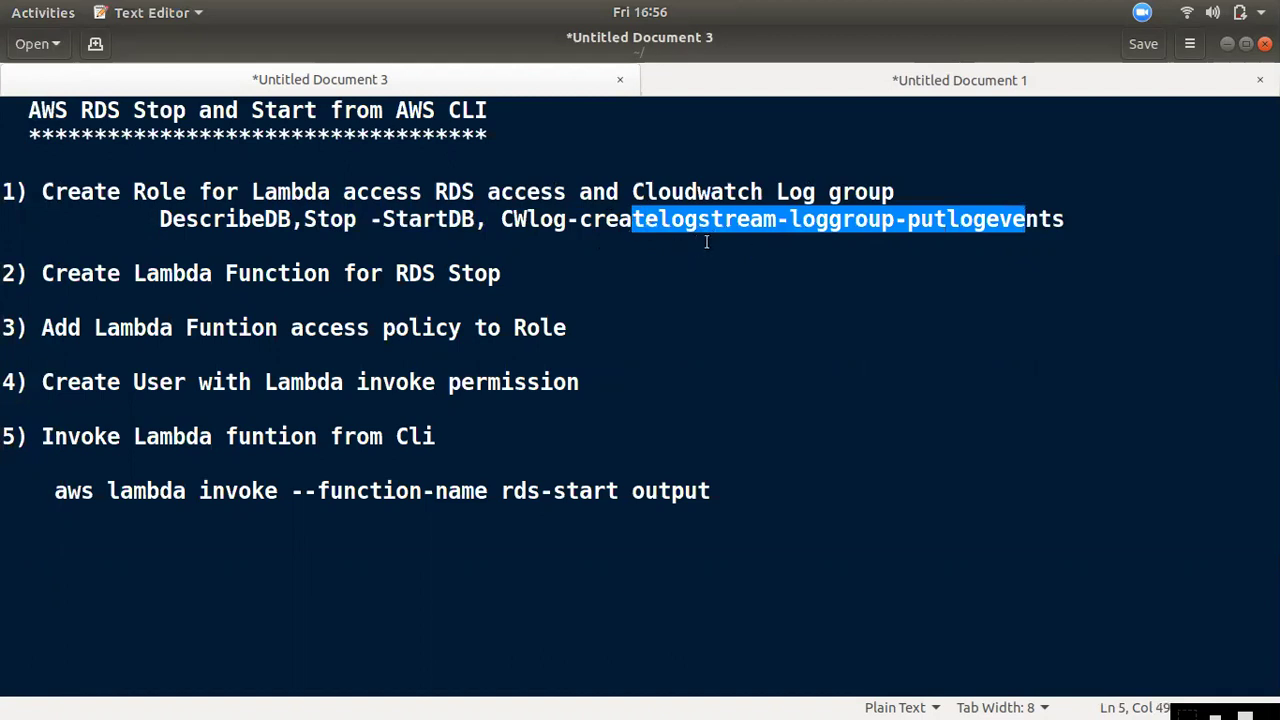
- Switch to Firefox, search the web for "aws policy generator" in a new tab and open the AWS Policy Generator page
{"action": "mouse_move", "coordinate": [8, 160]}
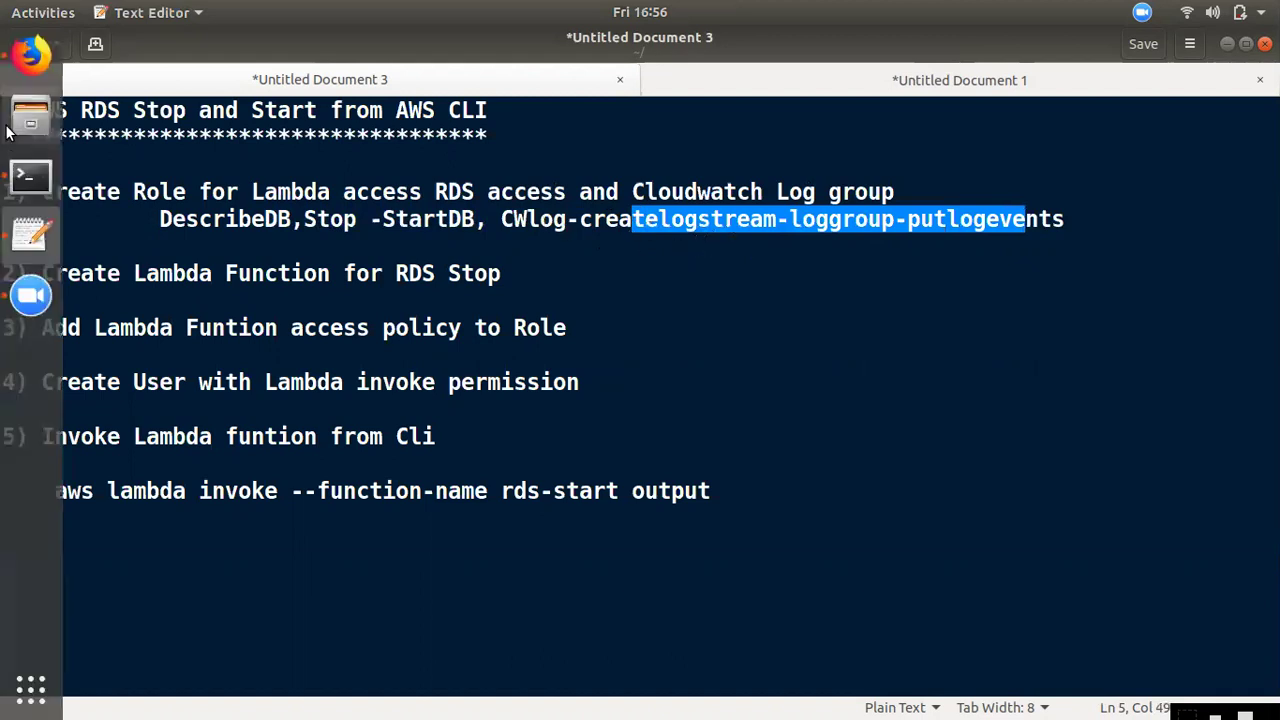
{"action": "left_click", "coordinate": [33, 55]}
{"action": "left_click", "coordinate": [649, 67]}
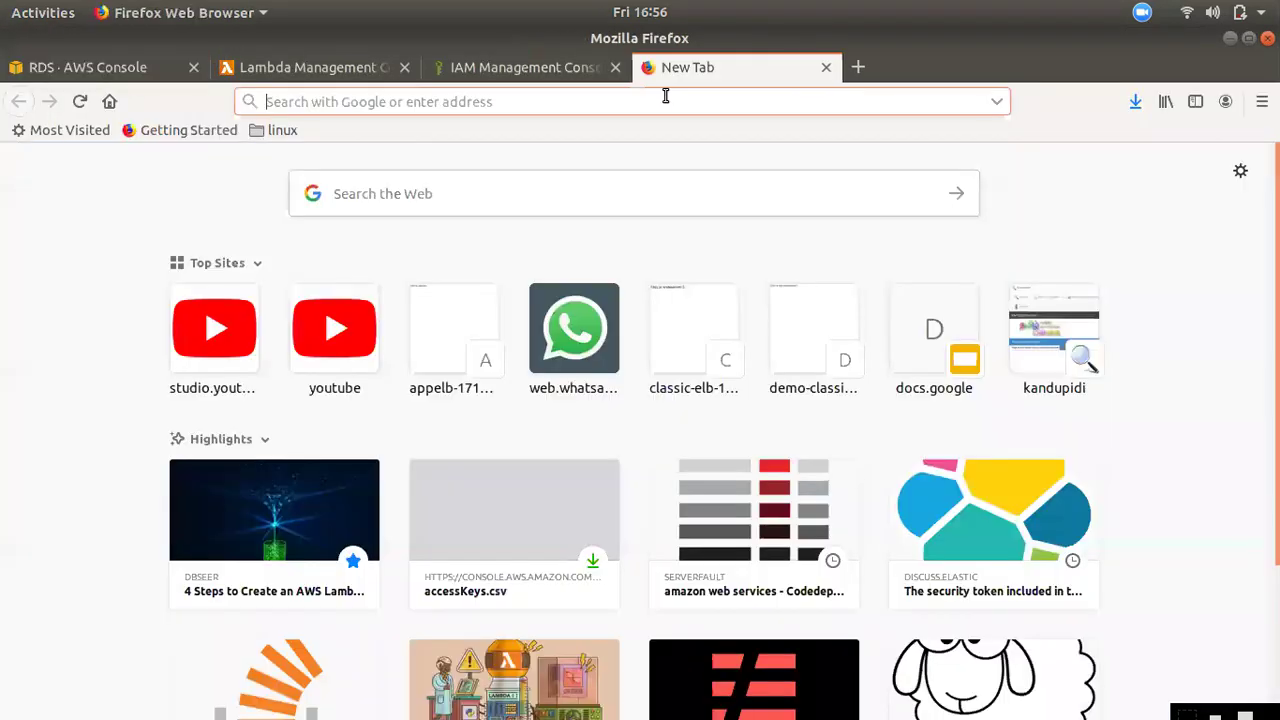
{"action": "type", "text": "aws poli"}
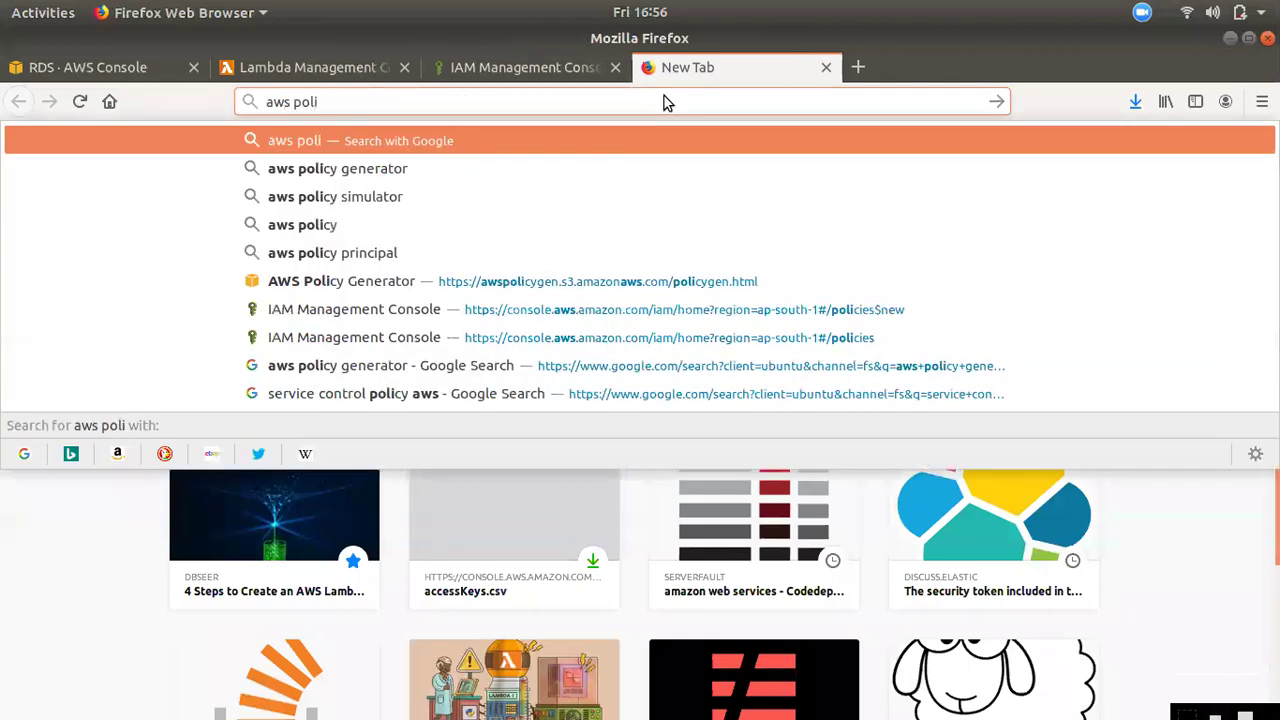
{"action": "key", "text": "Down"}
{"action": "key", "text": "Return"}
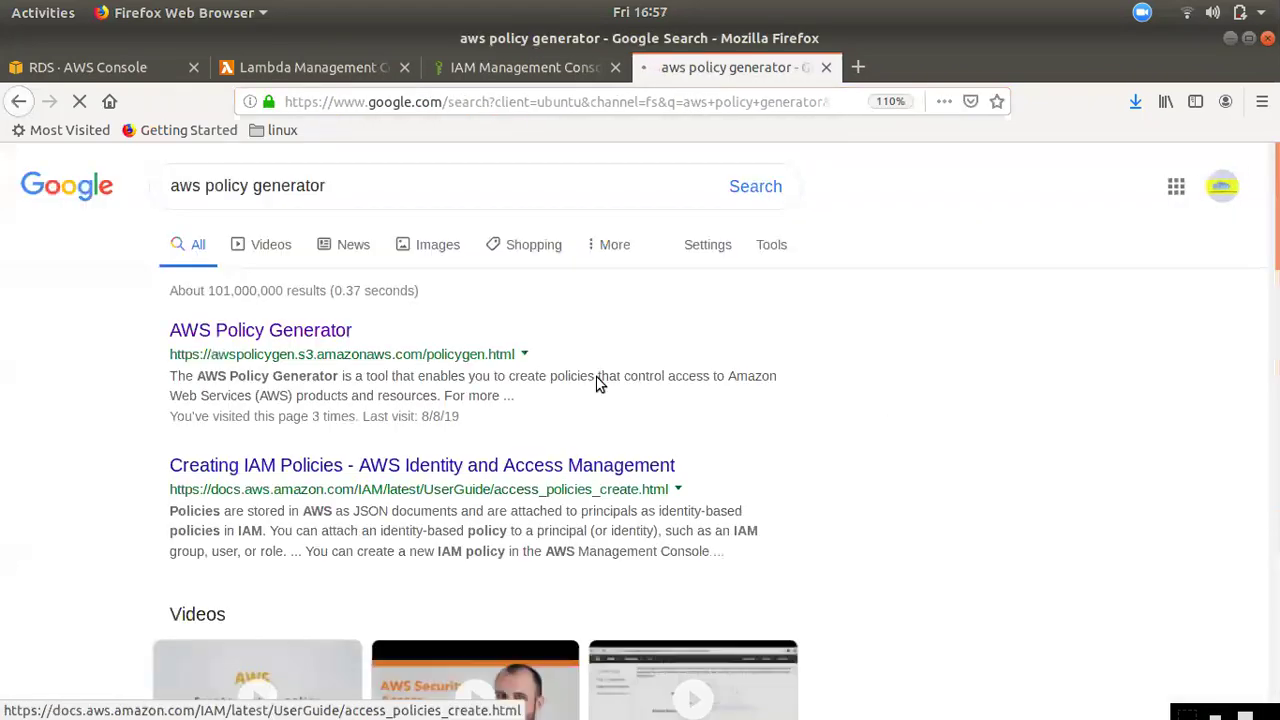
{"action": "left_click", "coordinate": [268, 331]}
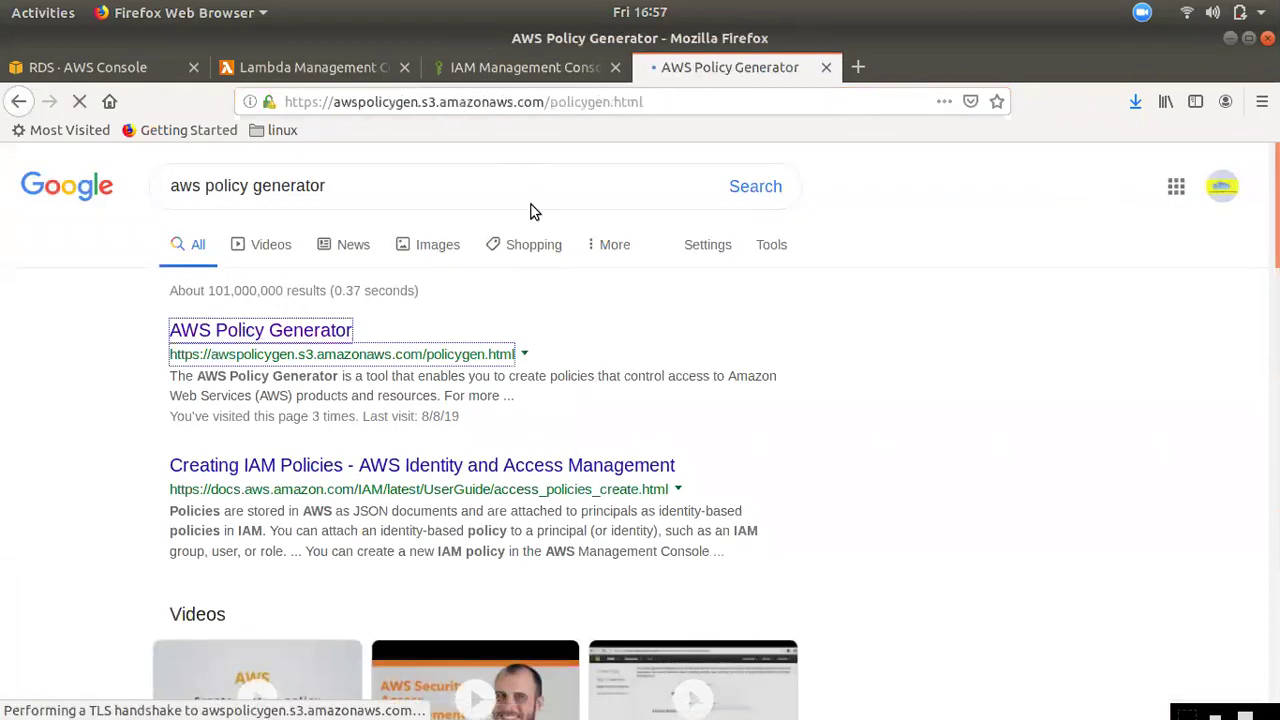
- Open the Policies page in the IAM console and return to the AWS Policy Generator
{"action": "left_click", "coordinate": [525, 67]}
{"action": "left_click", "coordinate": [55, 424]}
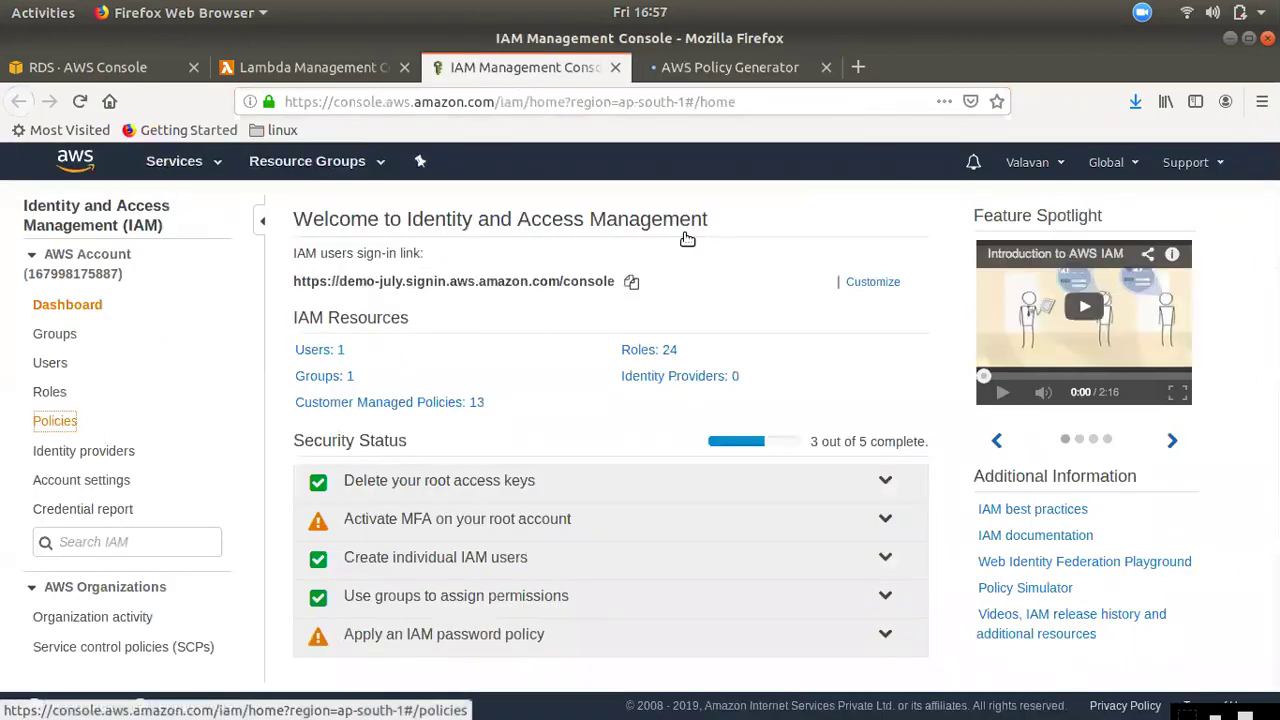
{"action": "left_click", "coordinate": [736, 62]}
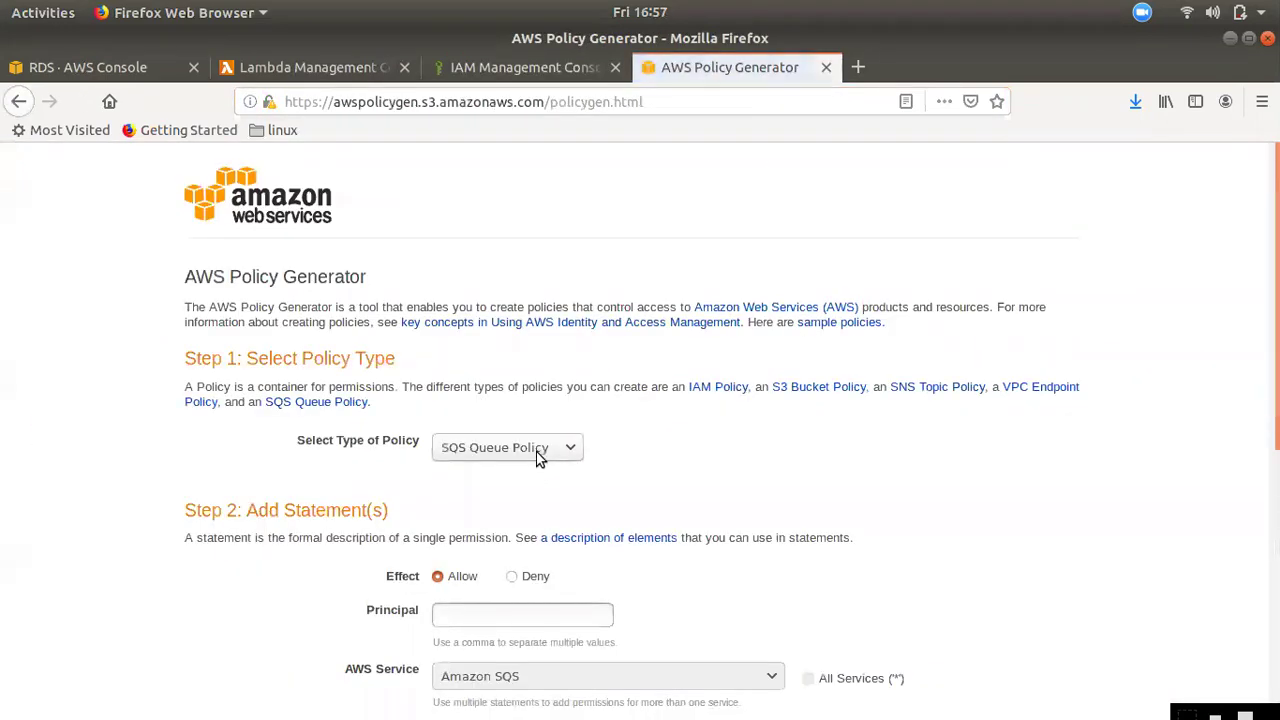
- Set the policy type to IAM Policy and the statement's AWS service to Amazon RDS
{"action": "left_click", "coordinate": [537, 449]}
{"action": "left_click", "coordinate": [493, 539]}
{"action": "scroll", "coordinate": [674, 494], "scroll_direction": "down", "scroll_amount": 3}
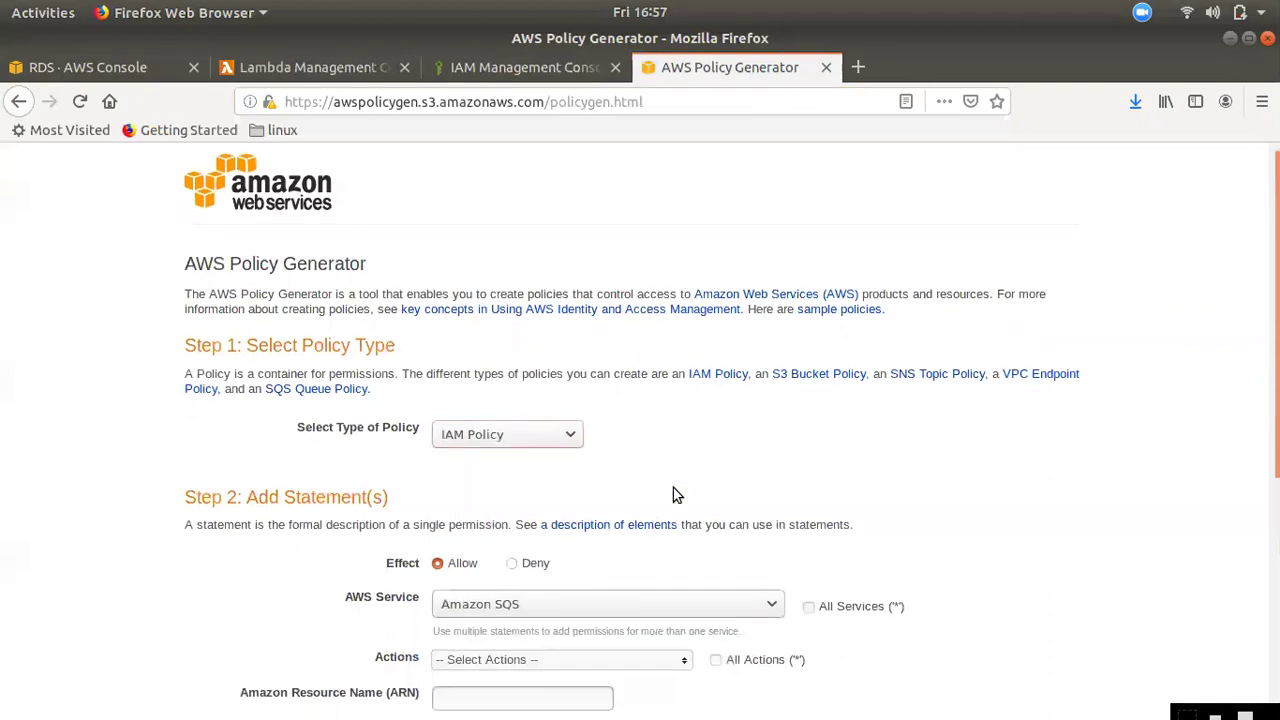
{"action": "left_click", "coordinate": [550, 464]}
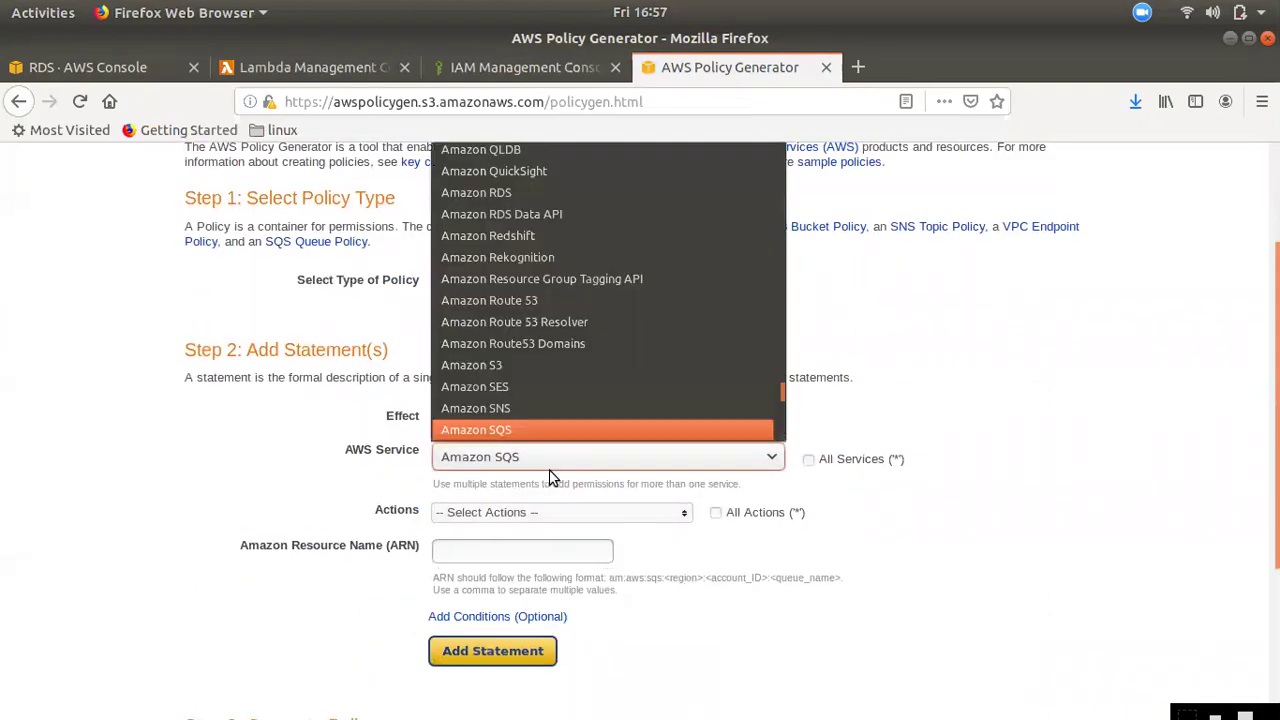
{"action": "left_click", "coordinate": [553, 193]}
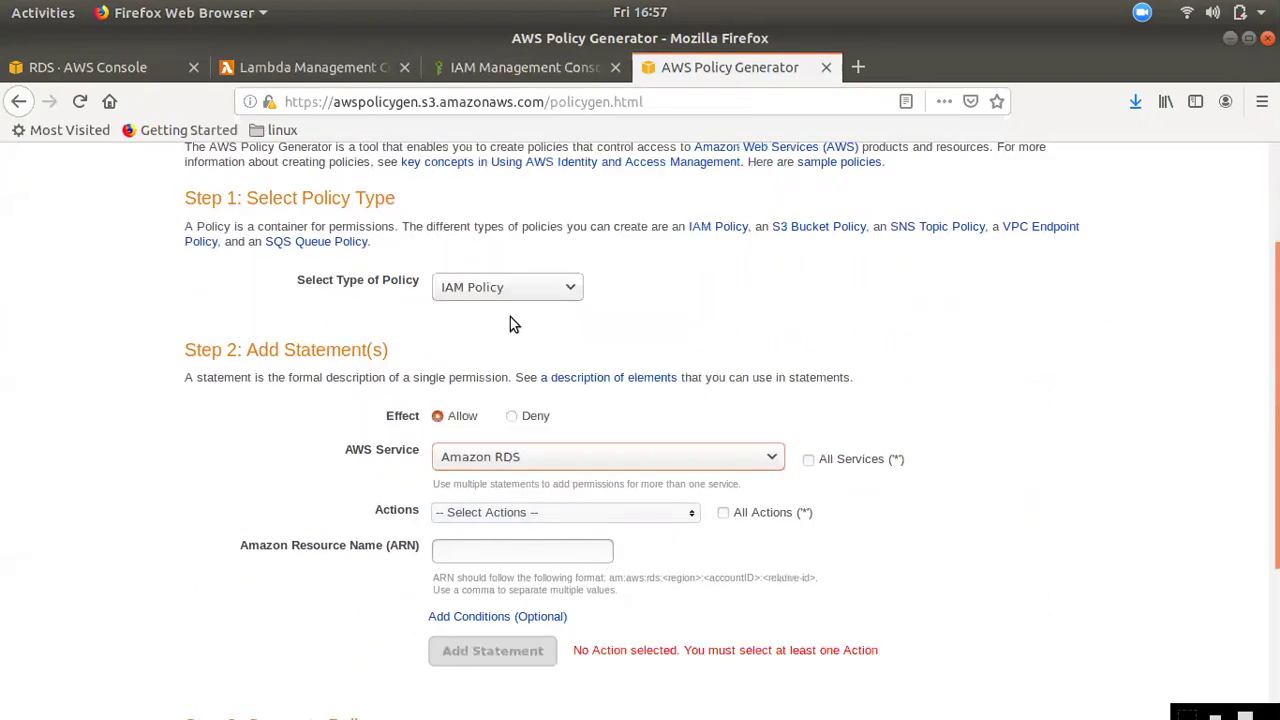
- Select the DescribeDBInstances, StartDBInstance and StopDBInstance actions for the Amazon RDS statement
{"action": "scroll", "coordinate": [510, 317], "scroll_direction": "down", "scroll_amount": 3}
{"action": "left_click", "coordinate": [556, 353]}
{"action": "scroll", "coordinate": [505, 495], "scroll_direction": "down", "scroll_amount": 5}
{"action": "scroll", "coordinate": [510, 475], "scroll_direction": "down", "scroll_amount": 3}
{"action": "scroll", "coordinate": [516, 458], "scroll_direction": "down", "scroll_amount": 12}
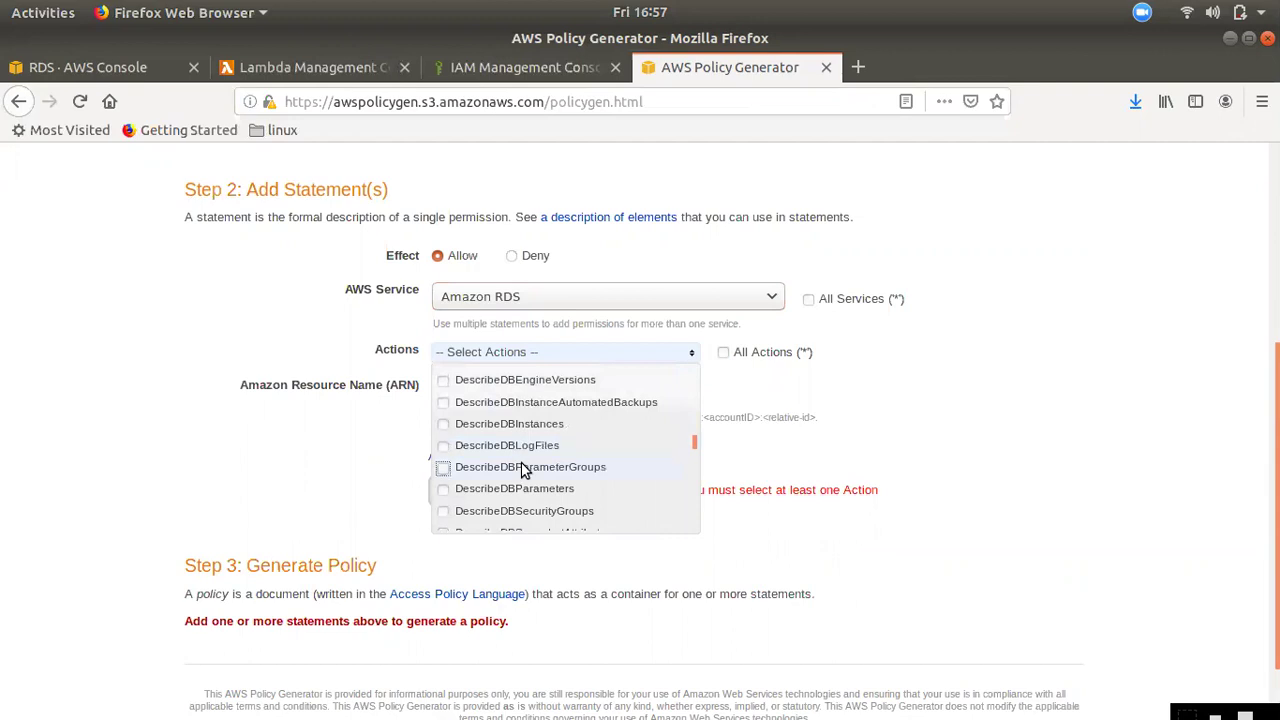
{"action": "left_click", "coordinate": [443, 424]}
{"action": "scroll", "coordinate": [510, 491], "scroll_direction": "down", "scroll_amount": 15}
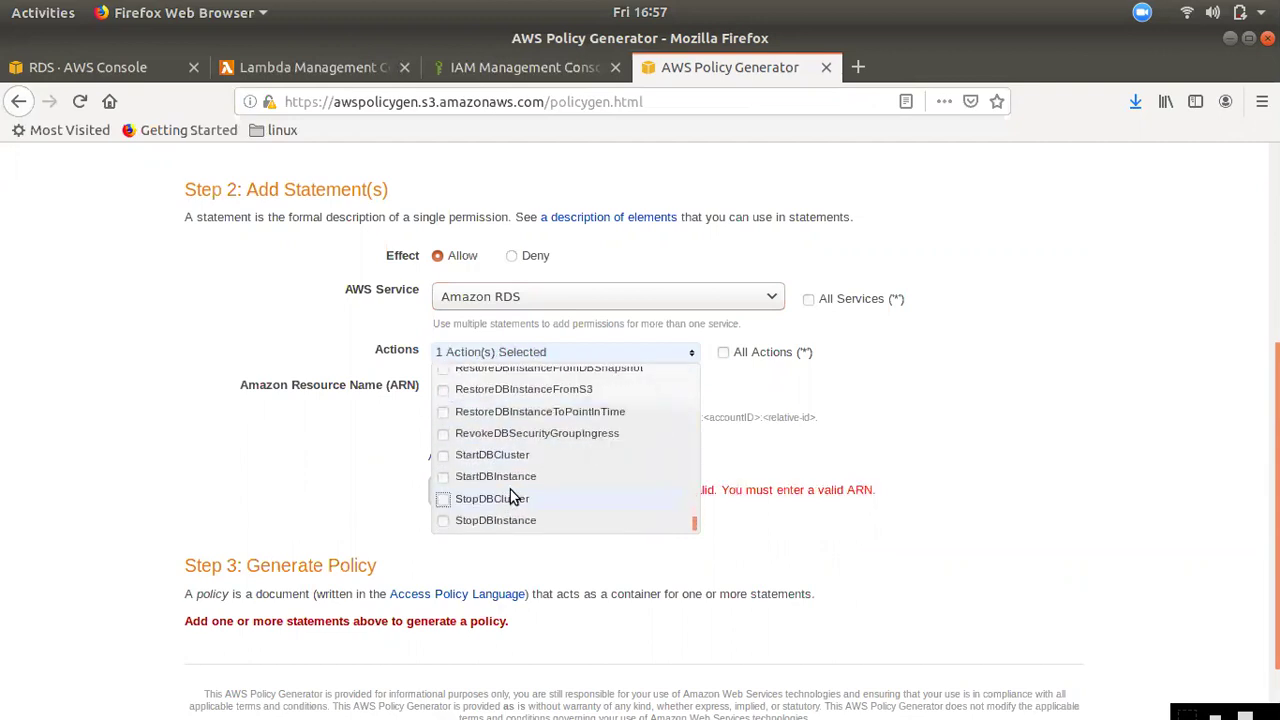
{"action": "left_click", "coordinate": [442, 478]}
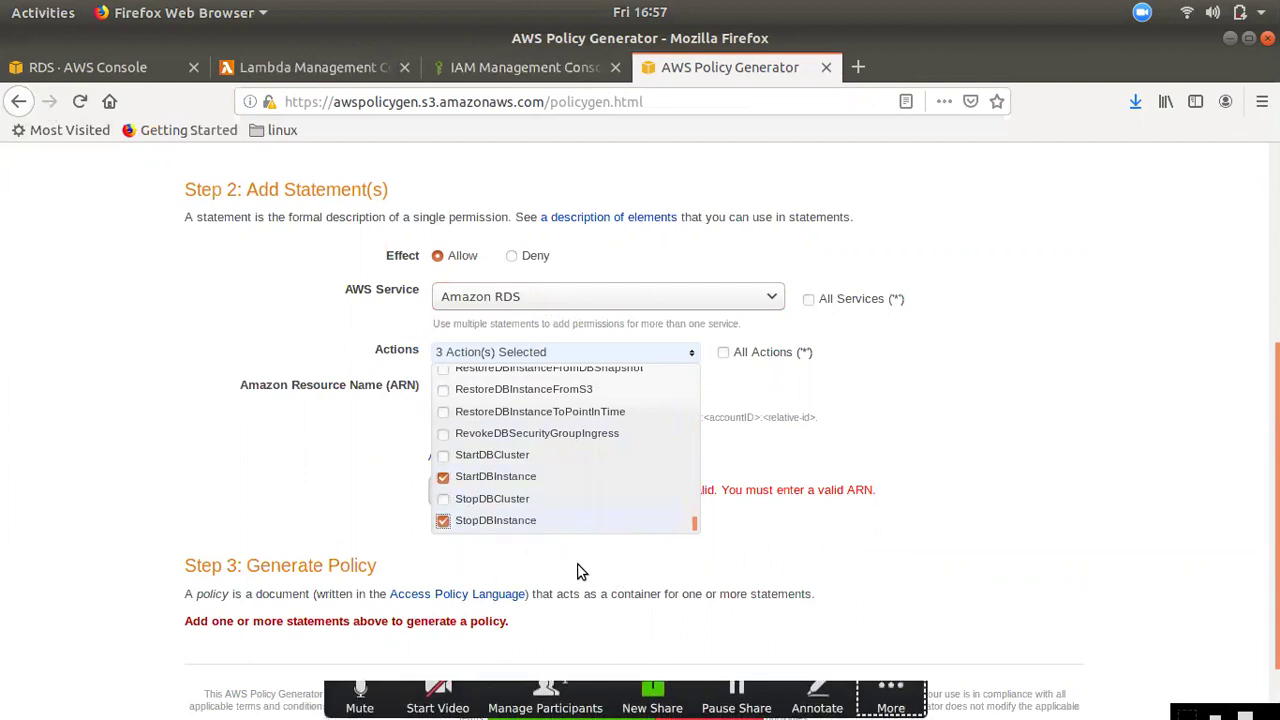
- Set the Amazon Resource Name to * and add the RDS statement to the policy
{"action": "left_click", "coordinate": [612, 576]}
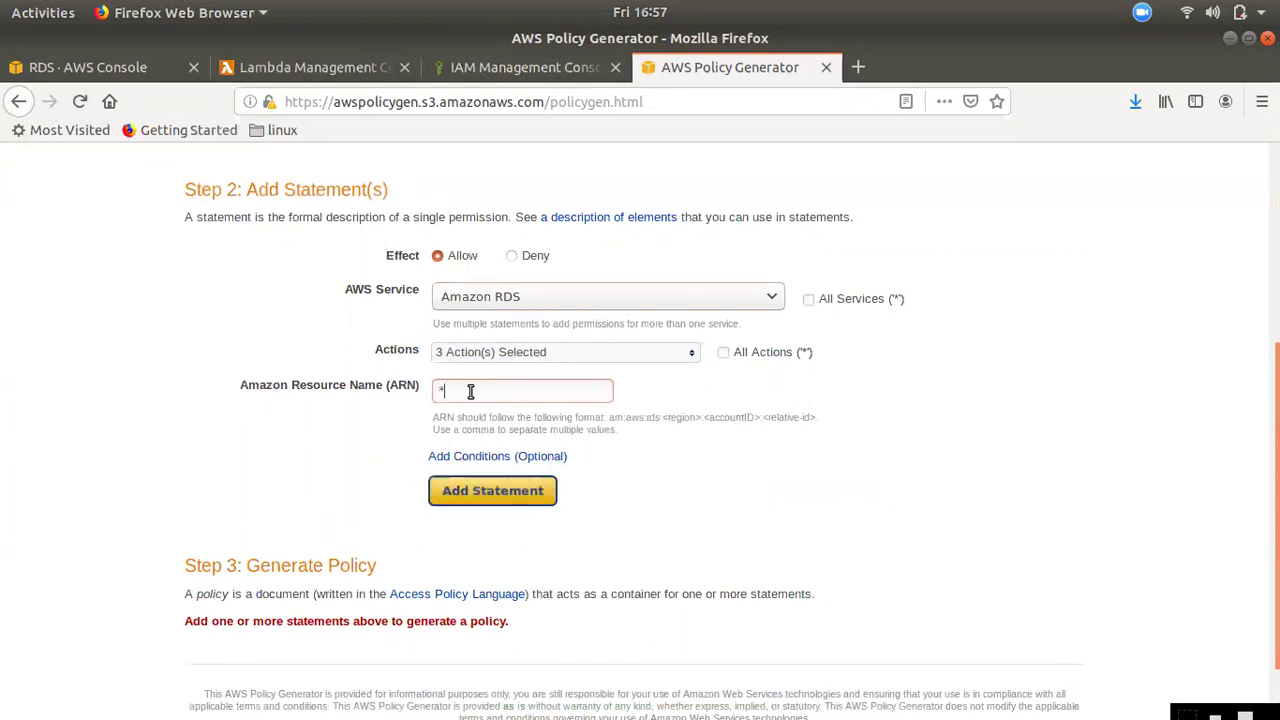
{"action": "left_click", "coordinate": [514, 489]}
{"action": "scroll", "coordinate": [449, 531], "scroll_direction": "down", "scroll_amount": 3}
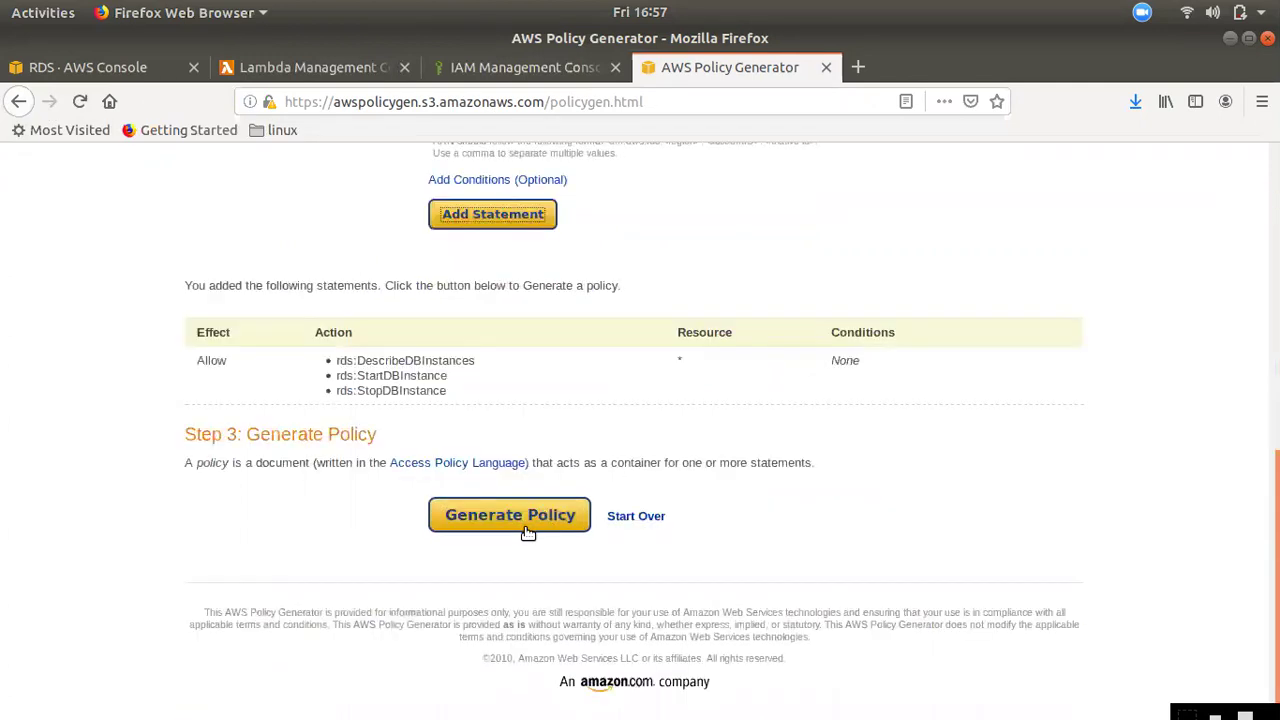
- Set the AWS service of the next statement to Amazon CloudWatch Logs
{"action": "scroll", "coordinate": [609, 509], "scroll_direction": "up", "scroll_amount": 5}
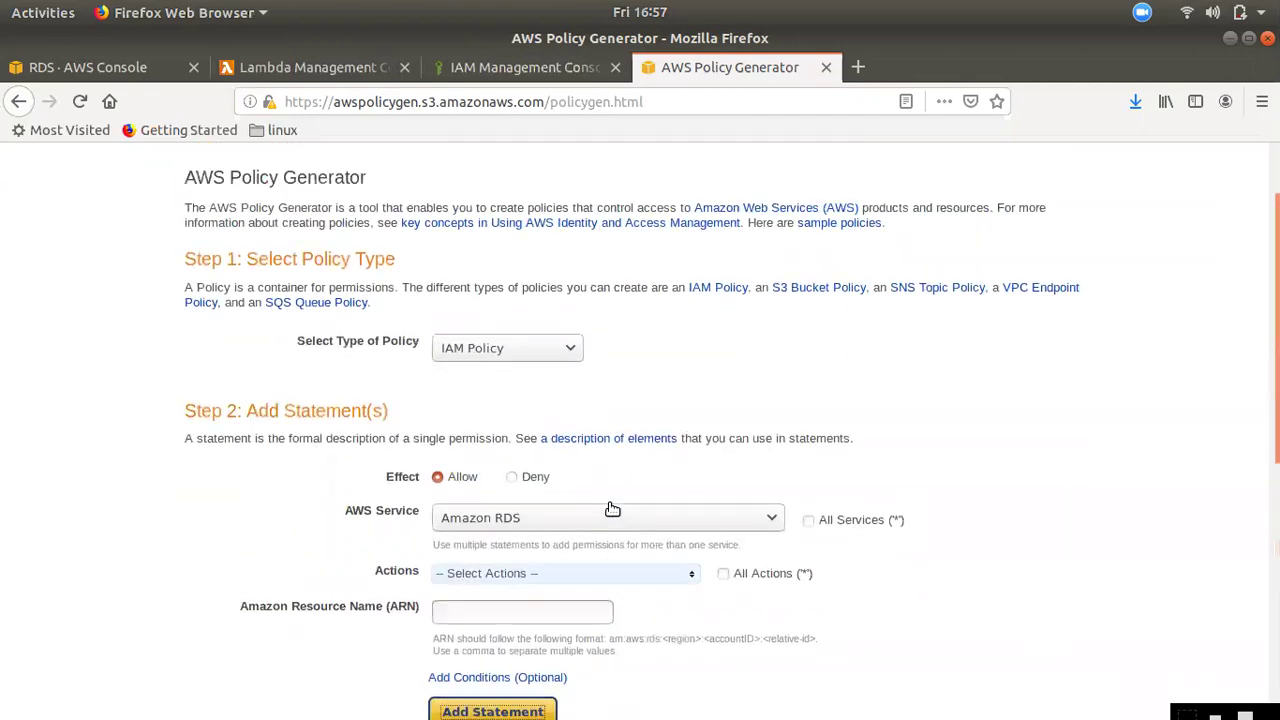
{"action": "scroll", "coordinate": [549, 472], "scroll_direction": "down", "scroll_amount": 2}
{"action": "left_click", "coordinate": [540, 349]}
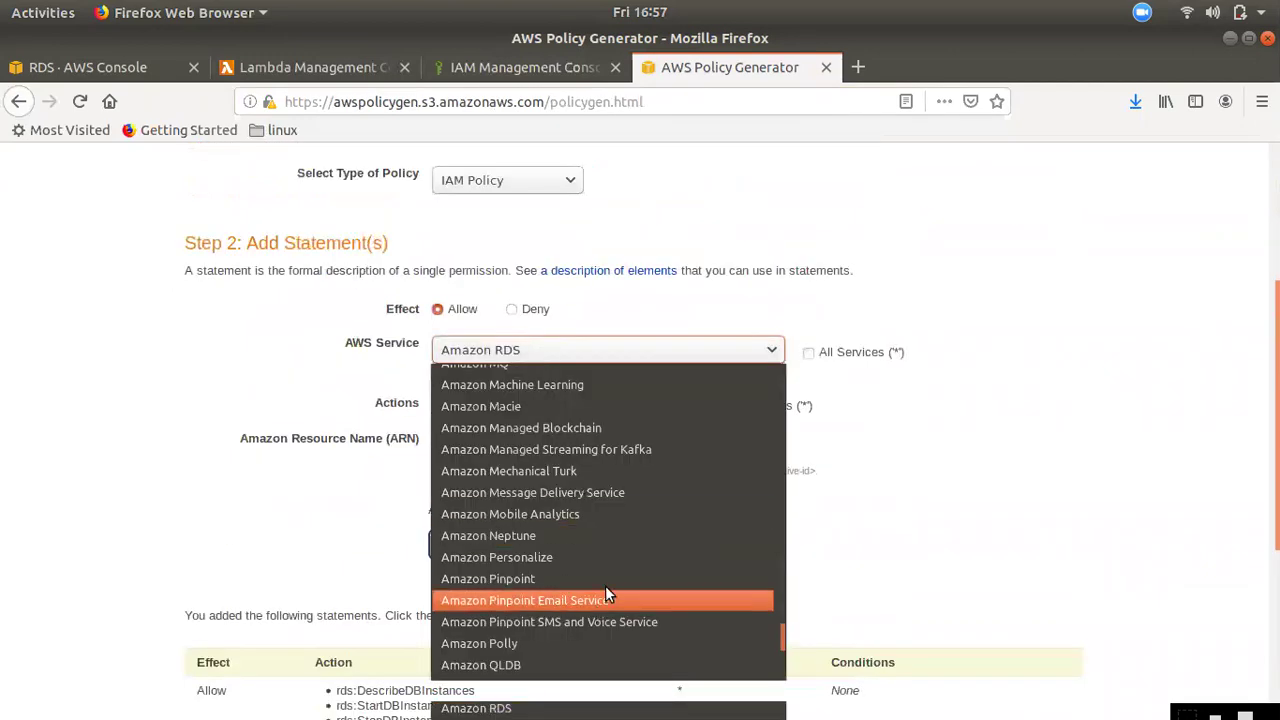
{"action": "scroll", "coordinate": [611, 578], "scroll_direction": "up", "scroll_amount": 5}
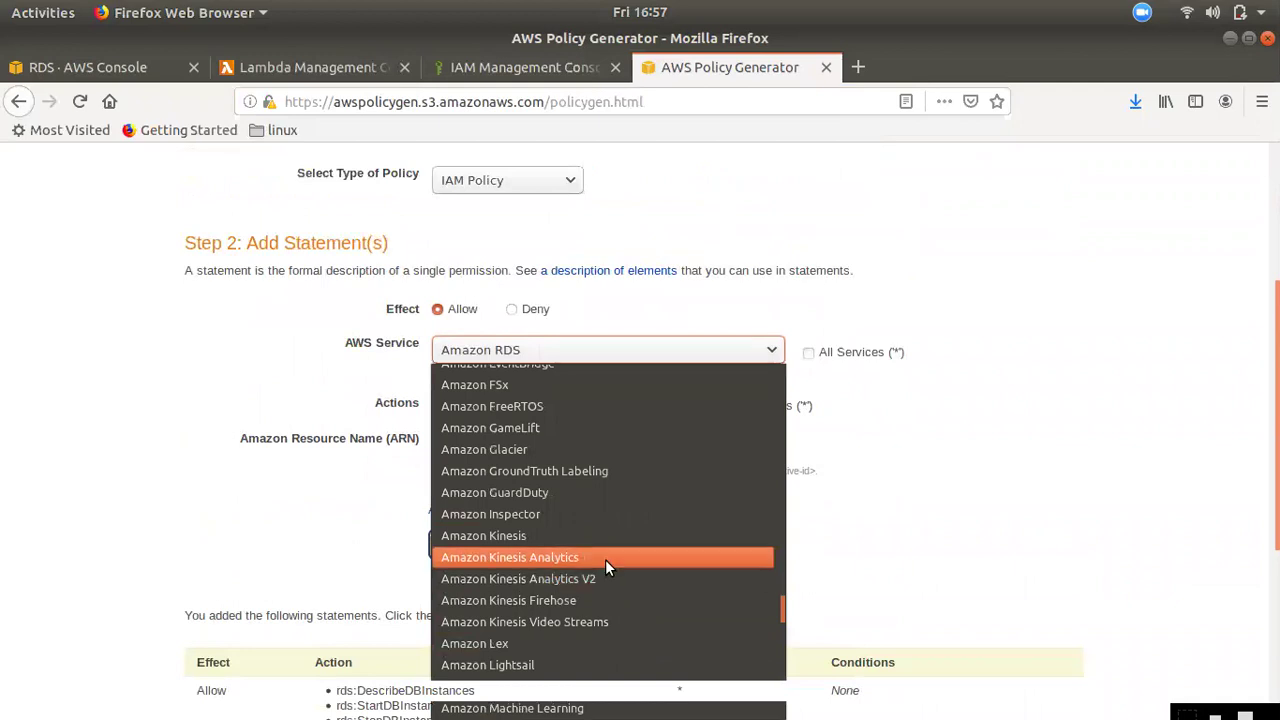
{"action": "scroll", "coordinate": [605, 559], "scroll_direction": "up", "scroll_amount": 5}
{"action": "scroll", "coordinate": [605, 559], "scroll_direction": "up", "scroll_amount": 4}
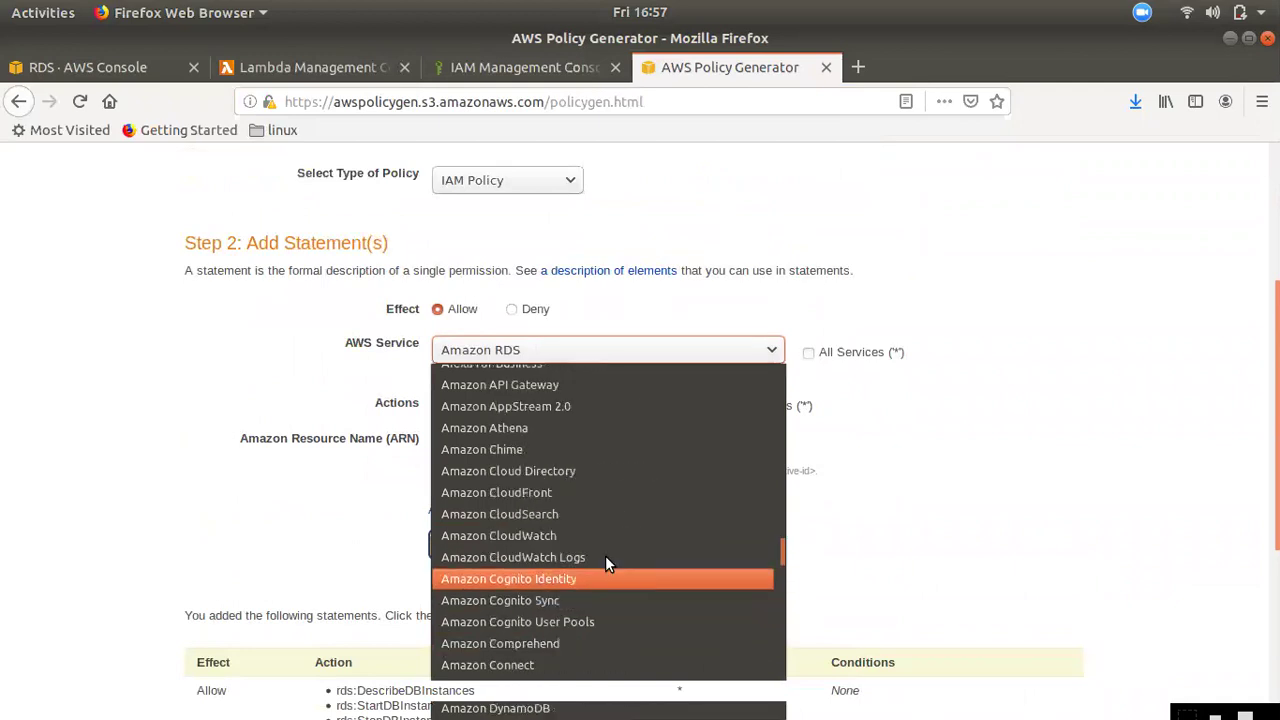
{"action": "left_click", "coordinate": [581, 556]}
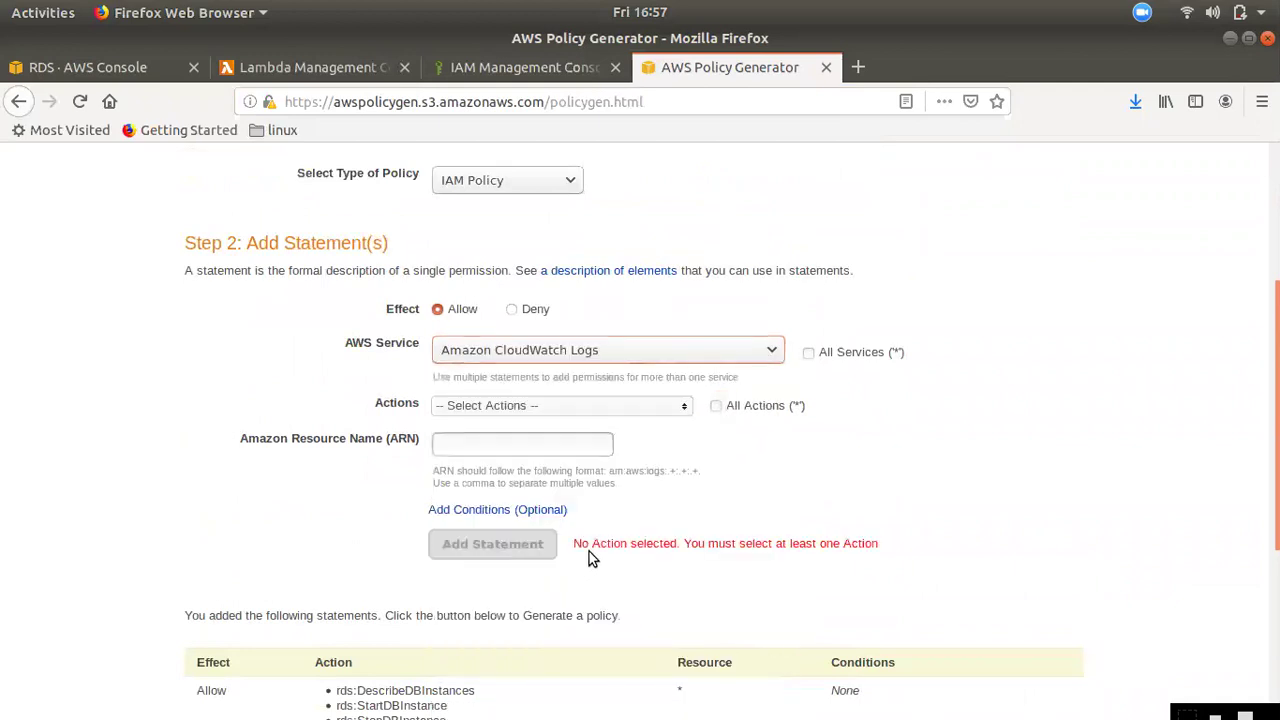
- Select the PutLogEvents, CreateLogGroup and CreateLogStream actions for the Amazon CloudWatch Logs statement
{"action": "left_click", "coordinate": [486, 410]}
{"action": "scroll", "coordinate": [487, 525], "scroll_direction": "down", "scroll_amount": 6}
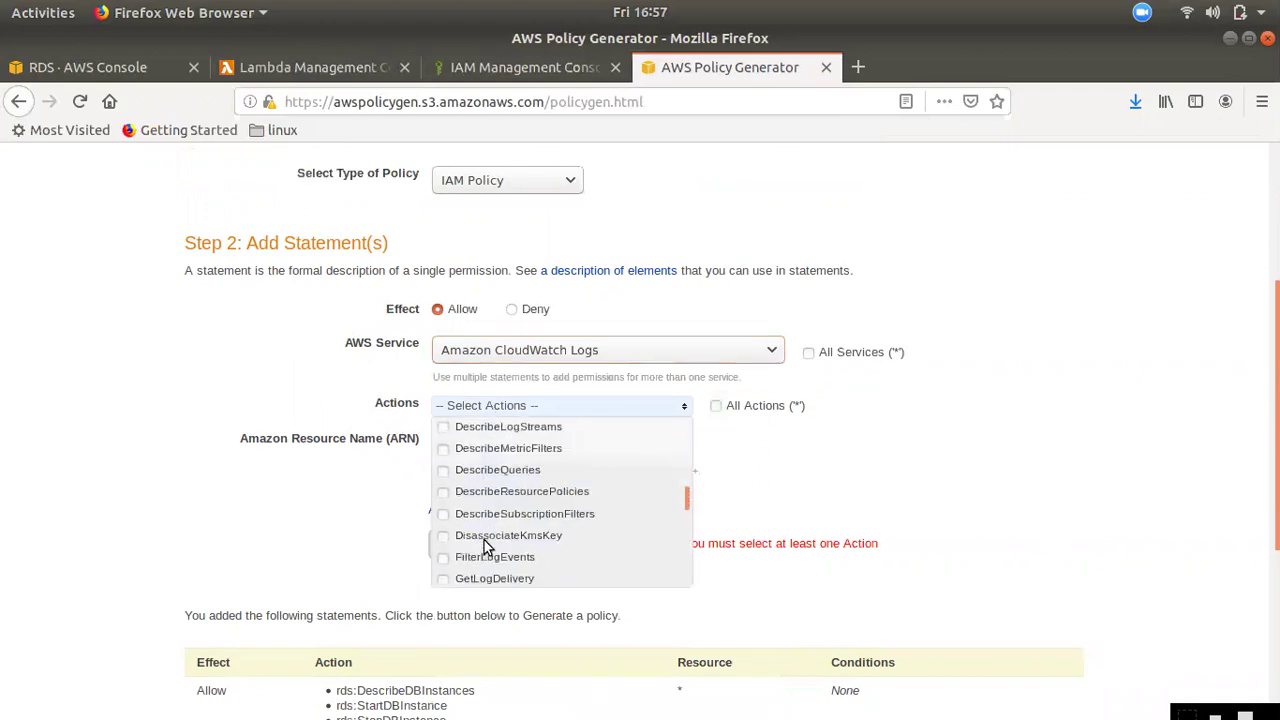
{"action": "scroll", "coordinate": [484, 548], "scroll_direction": "up", "scroll_amount": 3}
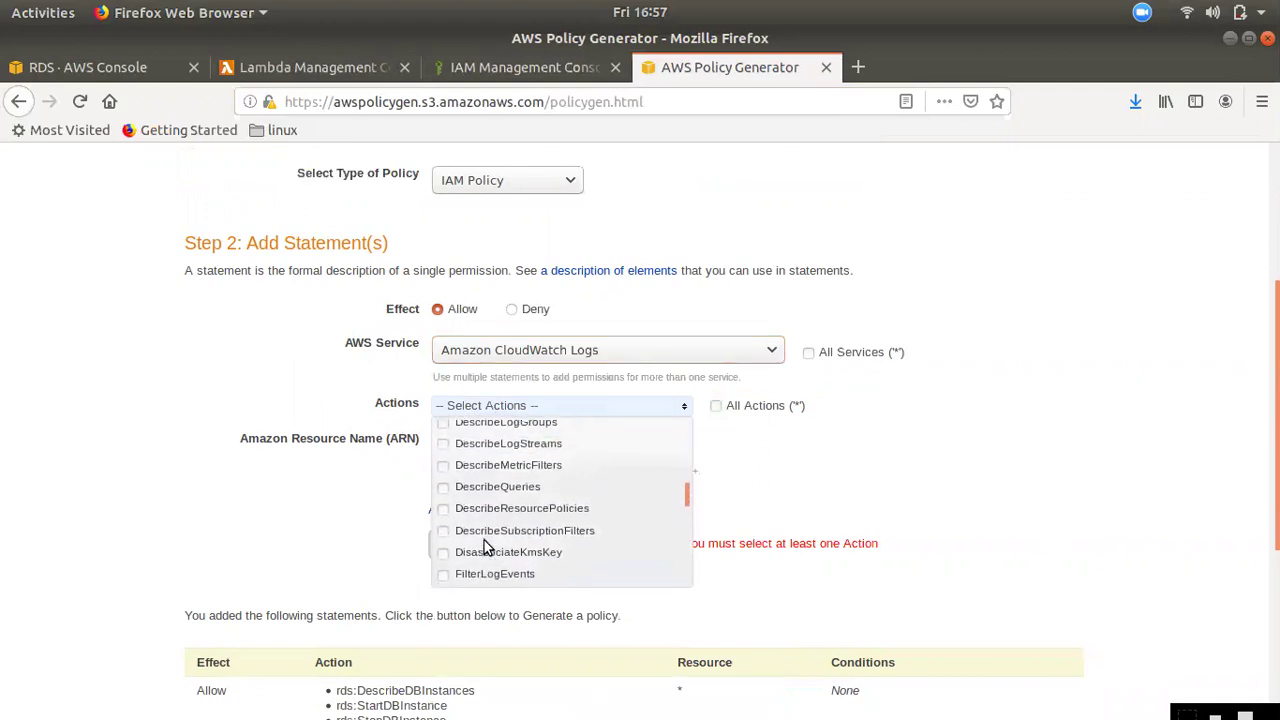
{"action": "scroll", "coordinate": [512, 522], "scroll_direction": "up", "scroll_amount": 1}
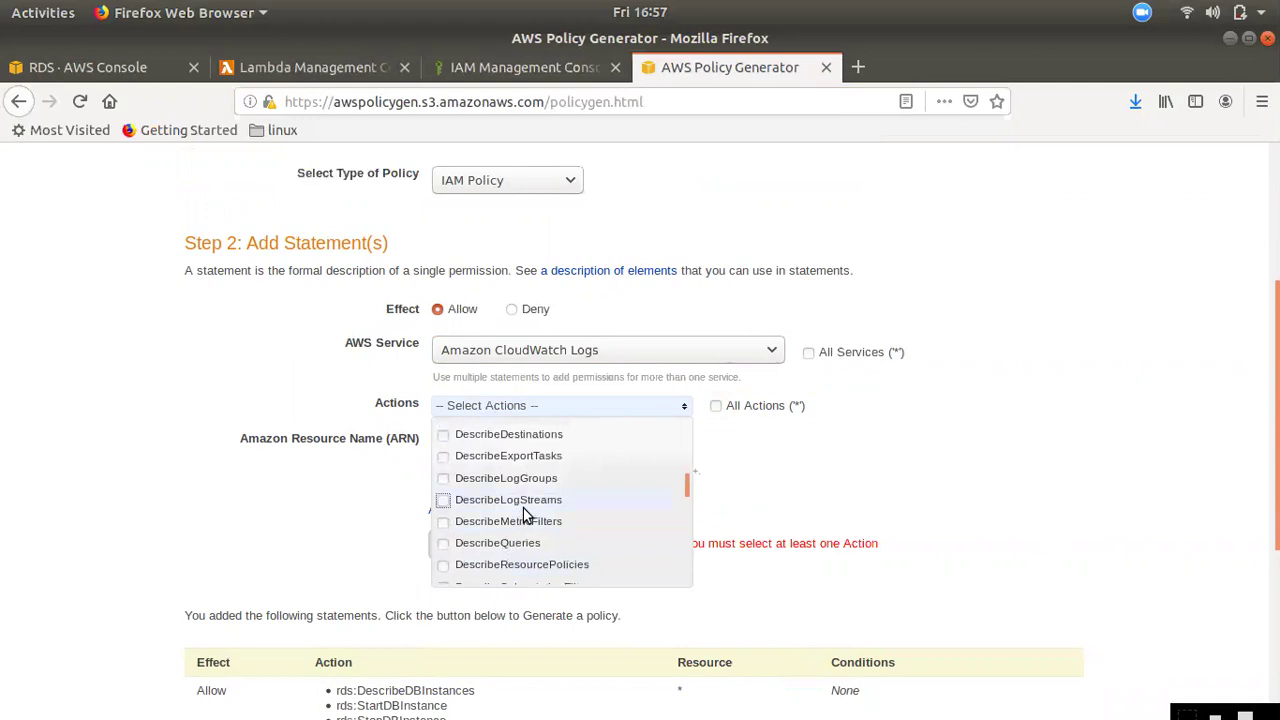
{"action": "mouse_move", "coordinate": [35, 132]}
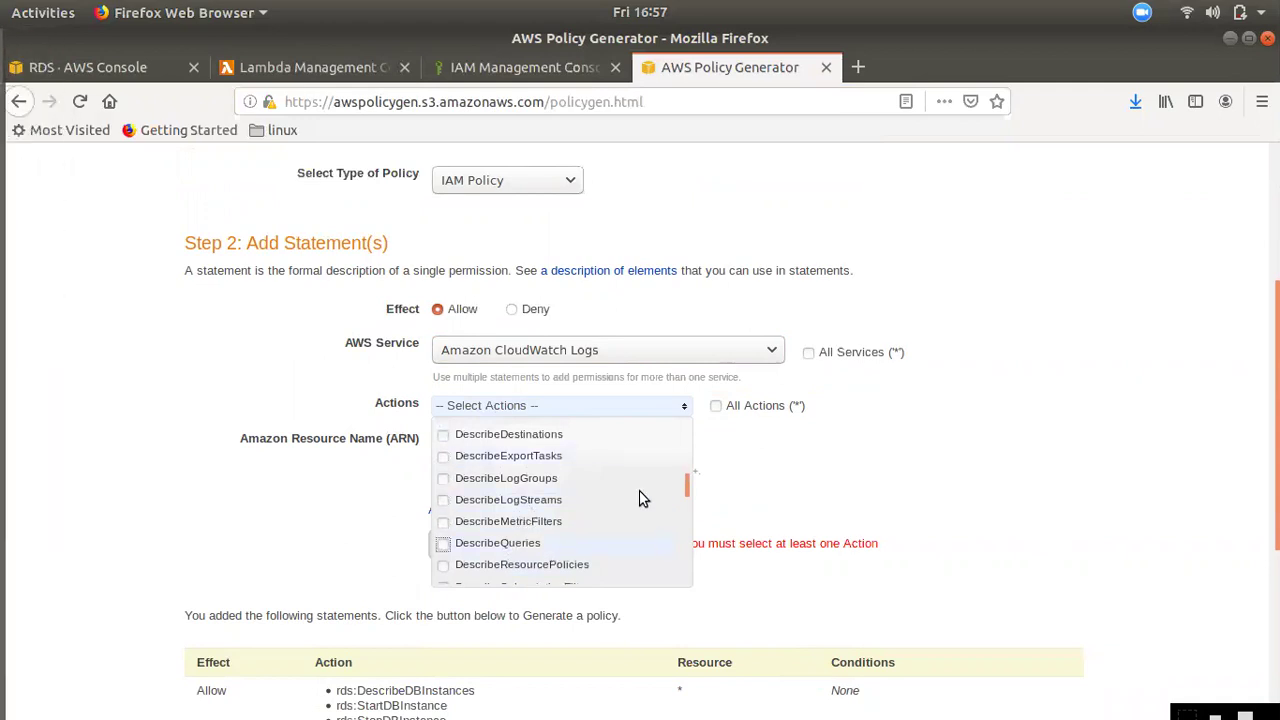
{"action": "scroll", "coordinate": [540, 550], "scroll_direction": "down", "scroll_amount": 5}
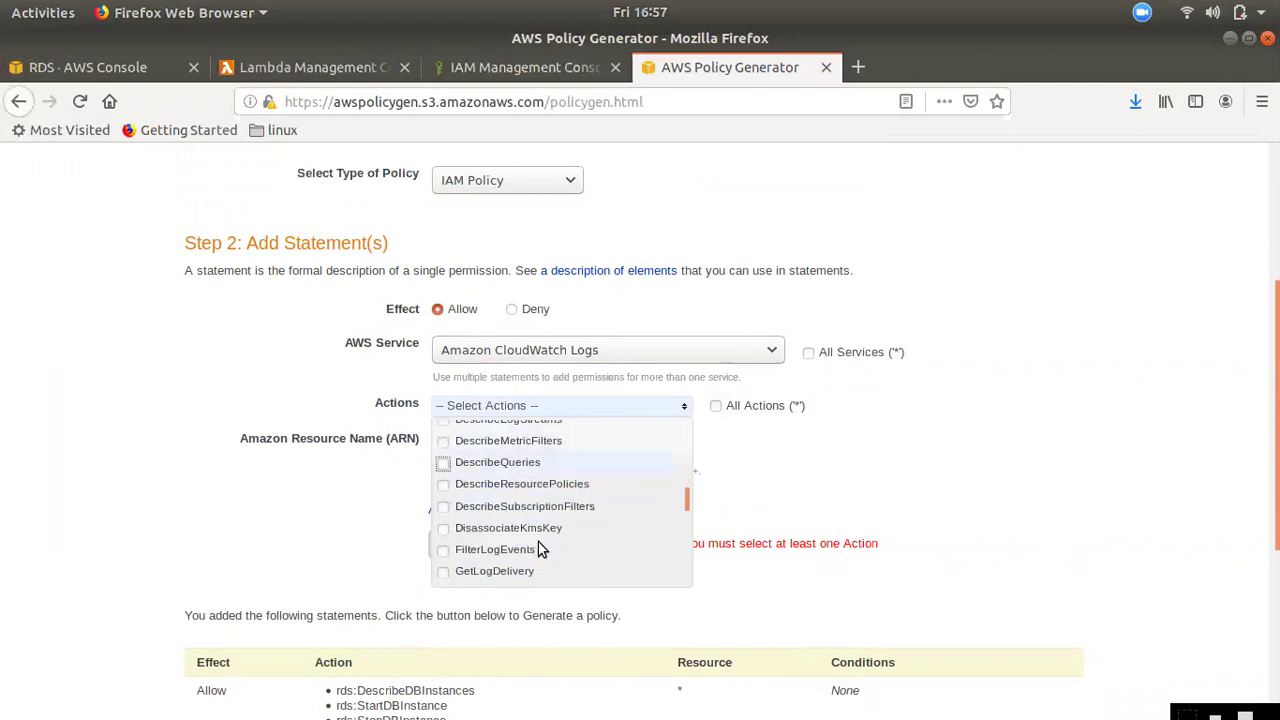
{"action": "scroll", "coordinate": [540, 545], "scroll_direction": "down", "scroll_amount": 2}
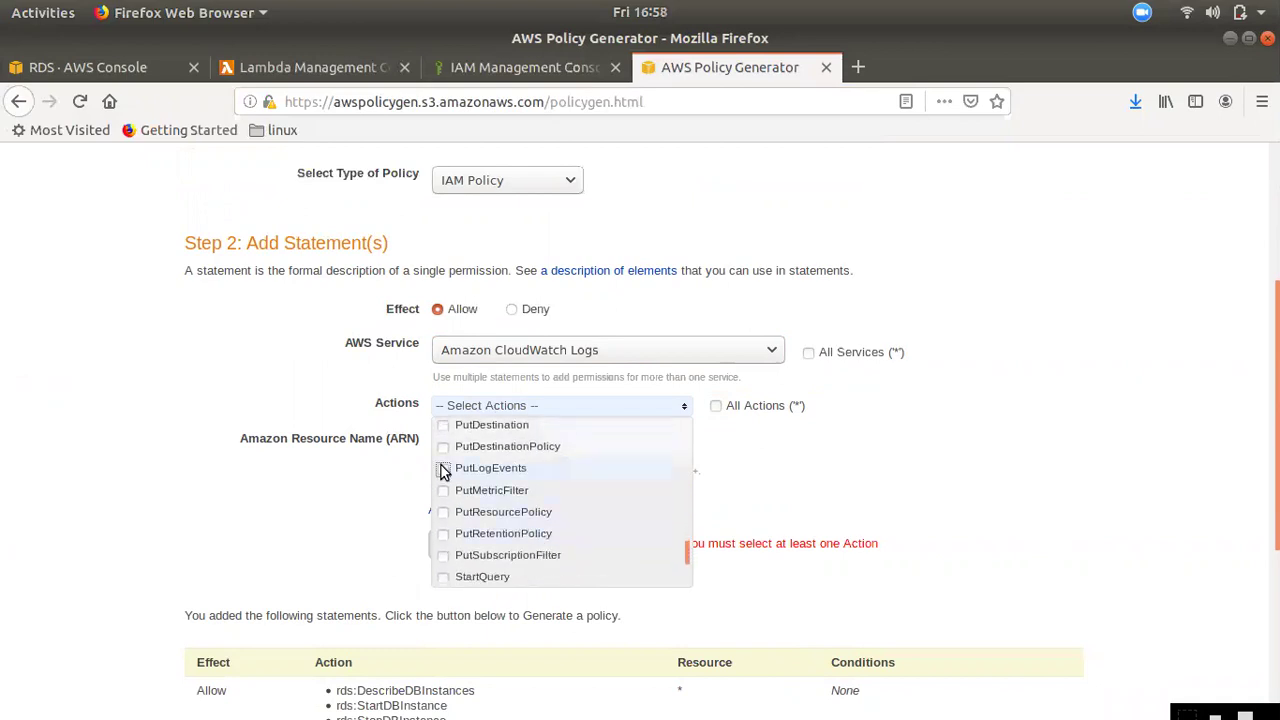
{"action": "left_click", "coordinate": [441, 471]}
{"action": "scroll", "coordinate": [555, 532], "scroll_direction": "down", "scroll_amount": 2}
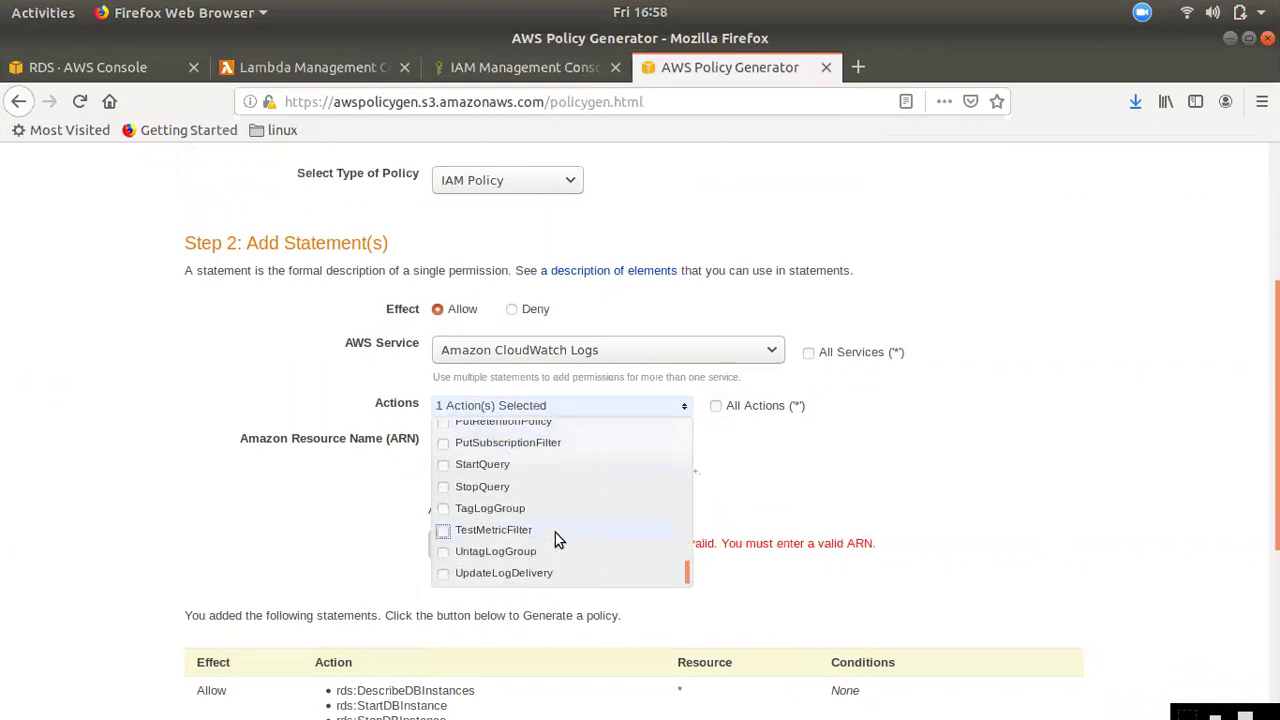
{"action": "scroll", "coordinate": [556, 535], "scroll_direction": "up", "scroll_amount": 12}
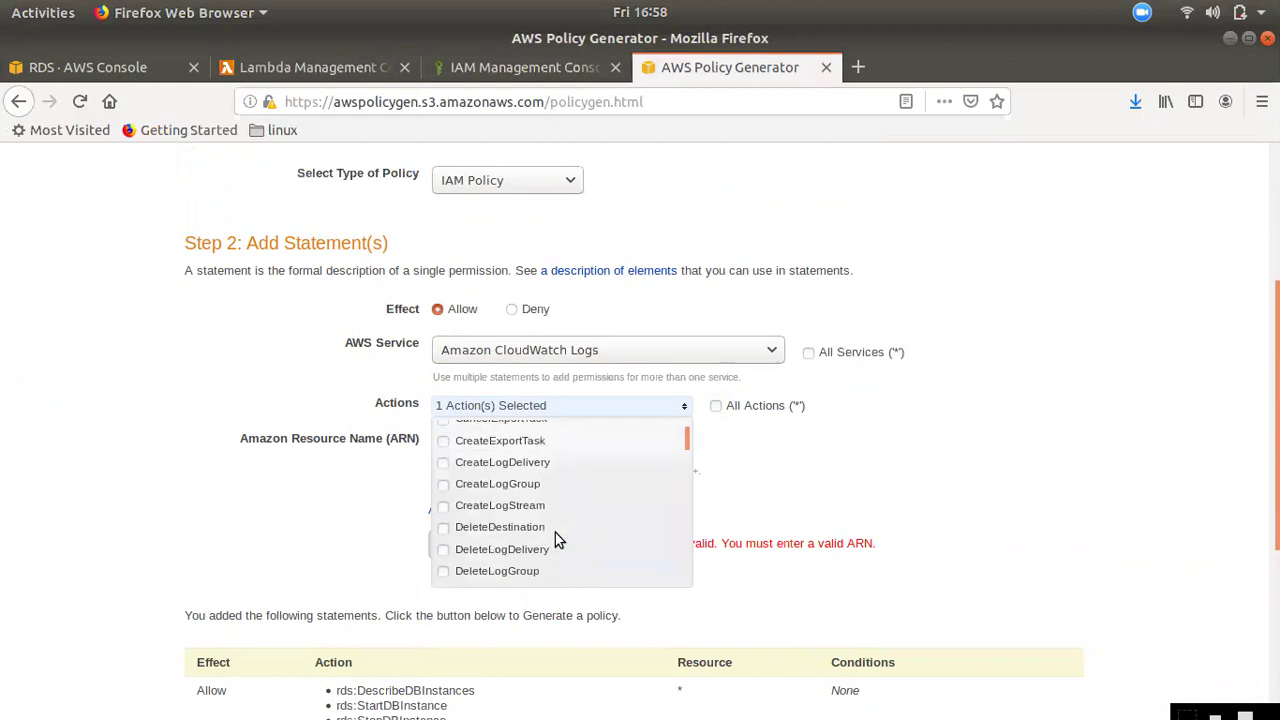
{"action": "left_click", "coordinate": [443, 518]}
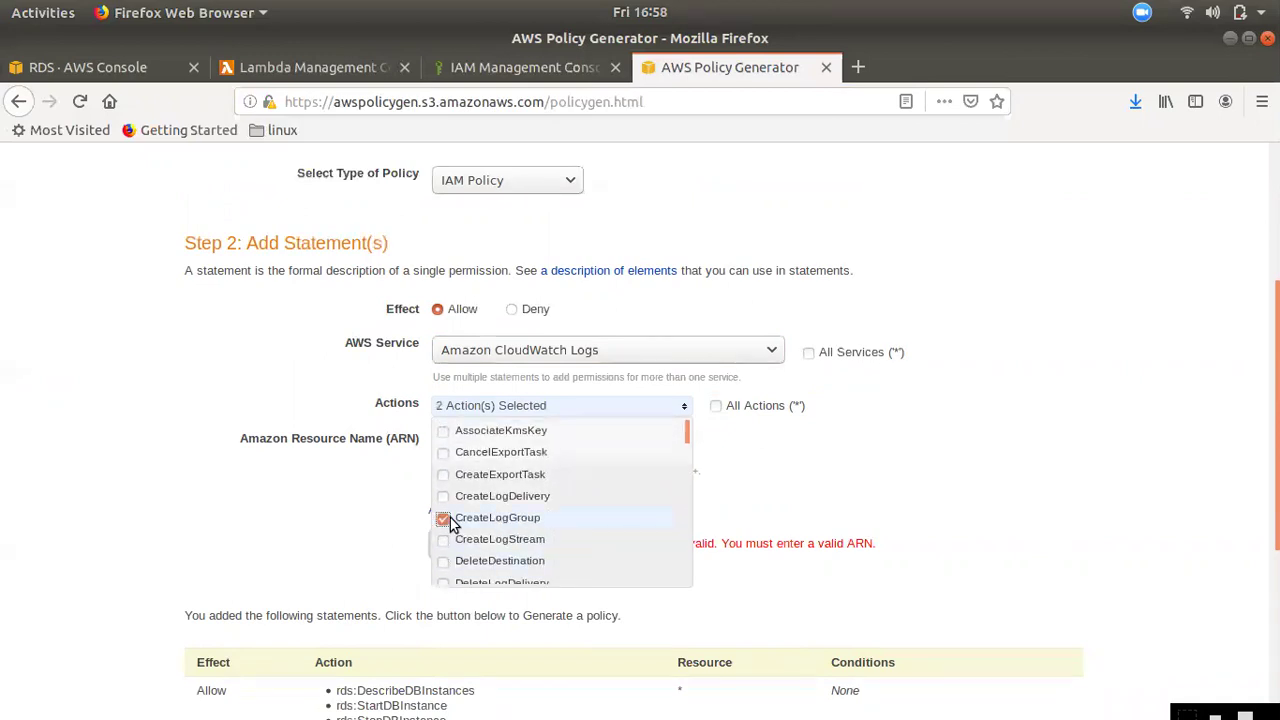
{"action": "scroll", "coordinate": [574, 549], "scroll_direction": "down", "scroll_amount": 2}
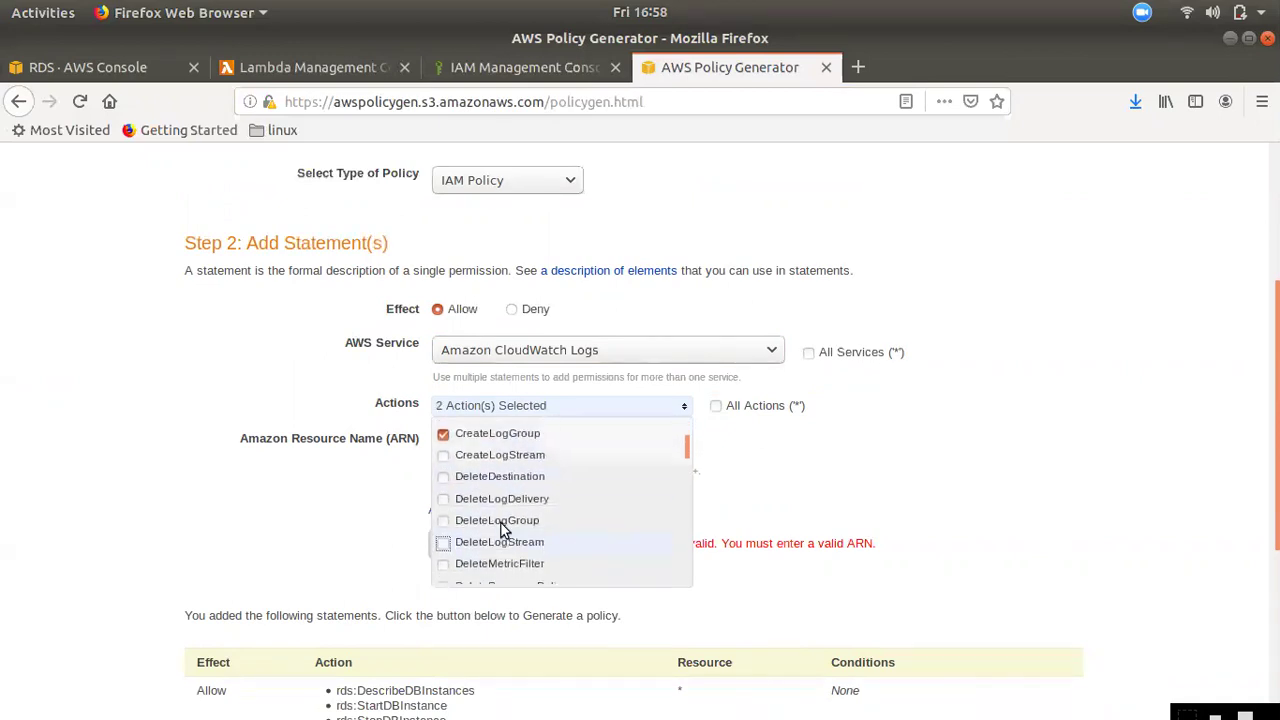
{"action": "left_click", "coordinate": [443, 456]}
- Set the Amazon Resource Name to * and add the CloudWatch Logs statement to the policy
{"action": "left_click", "coordinate": [472, 442]}
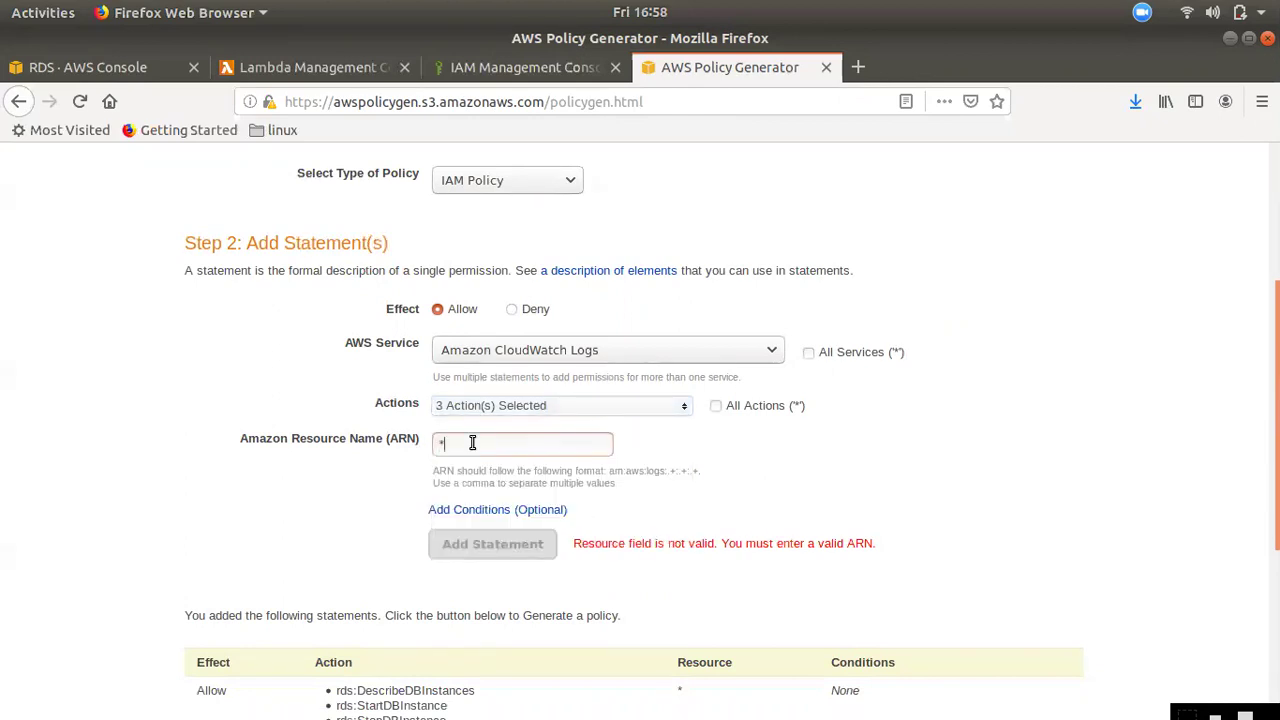
{"action": "left_click", "coordinate": [491, 545]}
- Generate the policy from the two statements and copy its entire JSON document
{"action": "scroll", "coordinate": [688, 204], "scroll_direction": "down", "scroll_amount": 5}
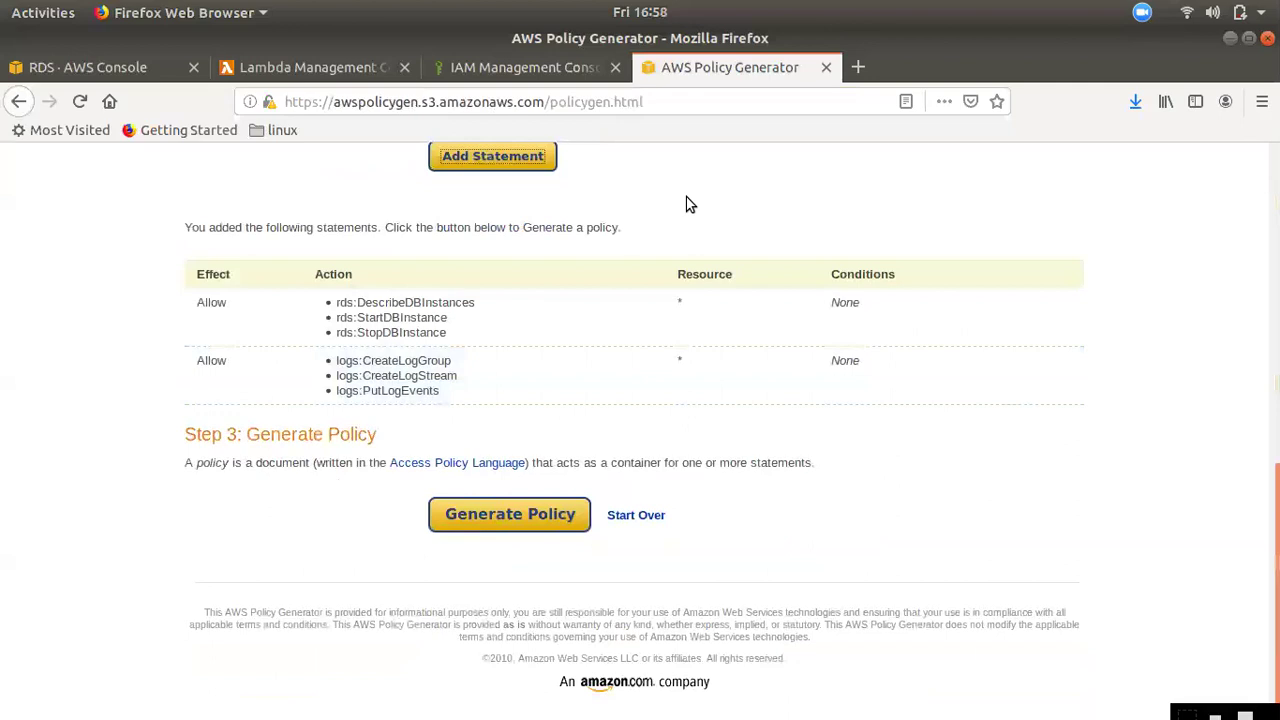
{"action": "left_click", "coordinate": [490, 526]}
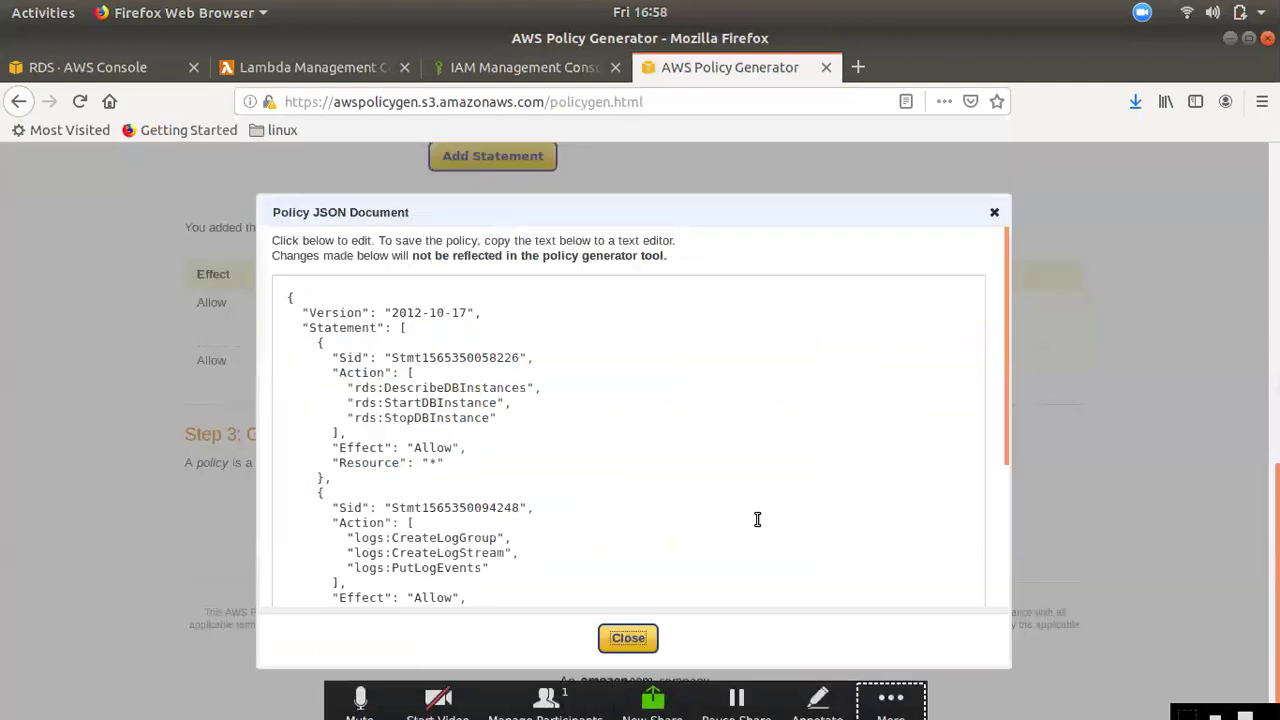
{"action": "left_click", "coordinate": [354, 398]}
{"action": "key", "text": "ctrl+a"}
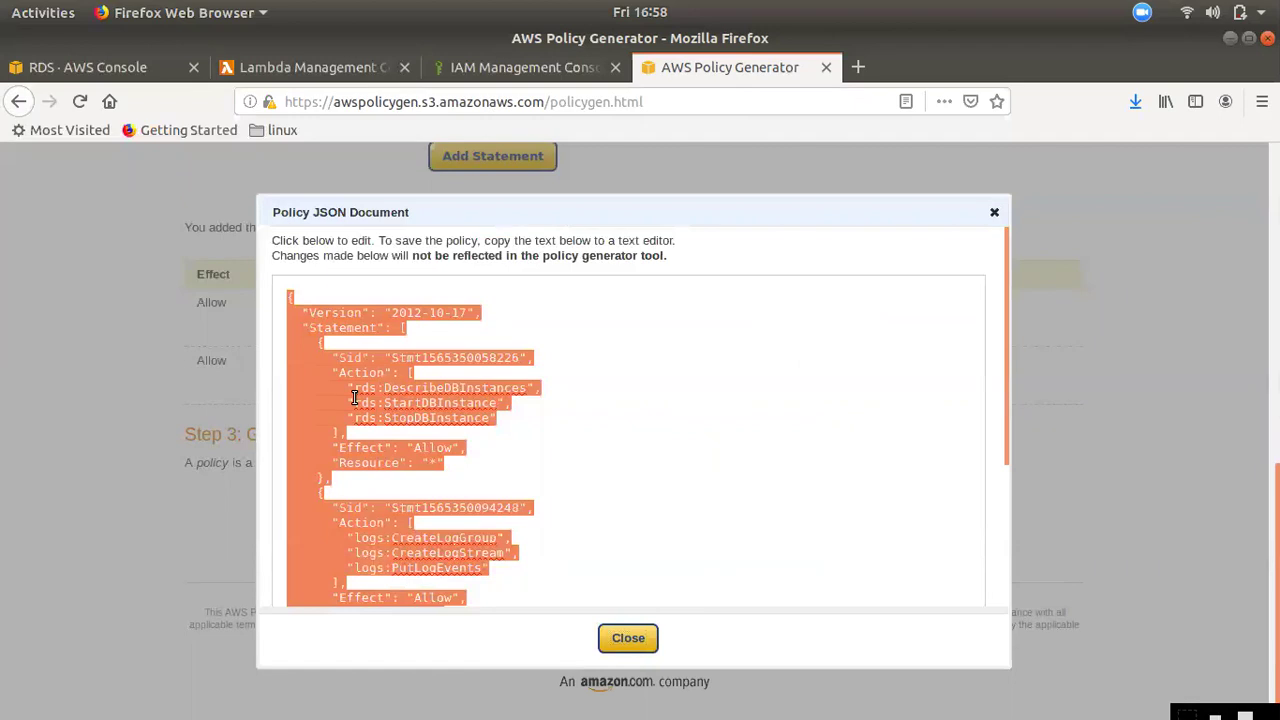
- Switch to the IAM console, start a new policy and replace its default JSON with the copied policy document
{"action": "left_click", "coordinate": [530, 70]}
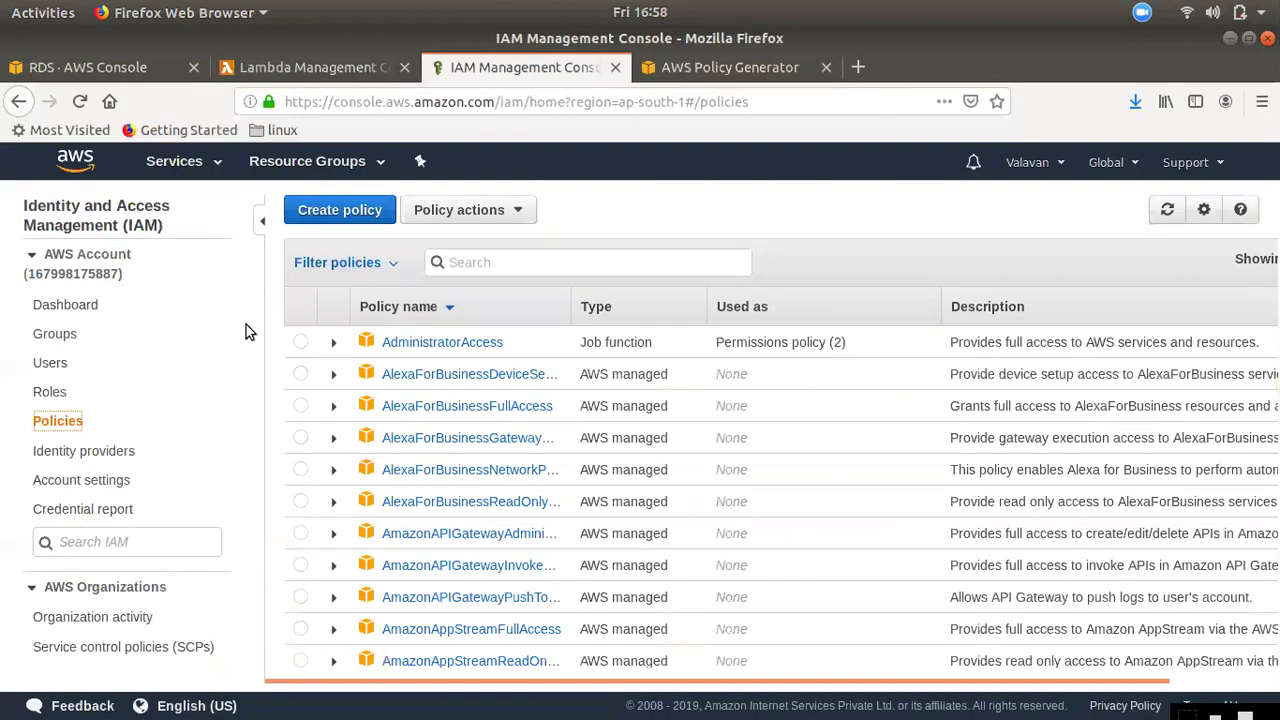
{"action": "left_click", "coordinate": [338, 210]}
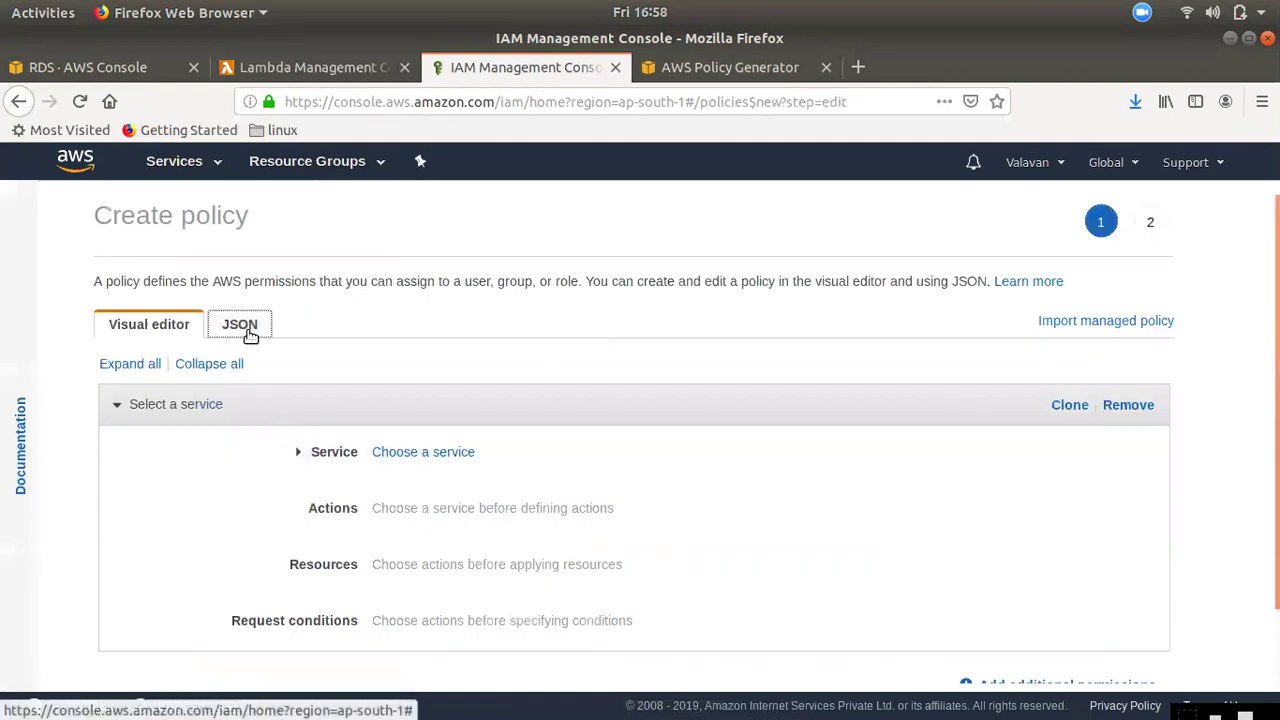
{"action": "left_click", "coordinate": [251, 333]}
{"action": "left_click_drag", "start_coordinate": [287, 510], "coordinate": [115, 417]}
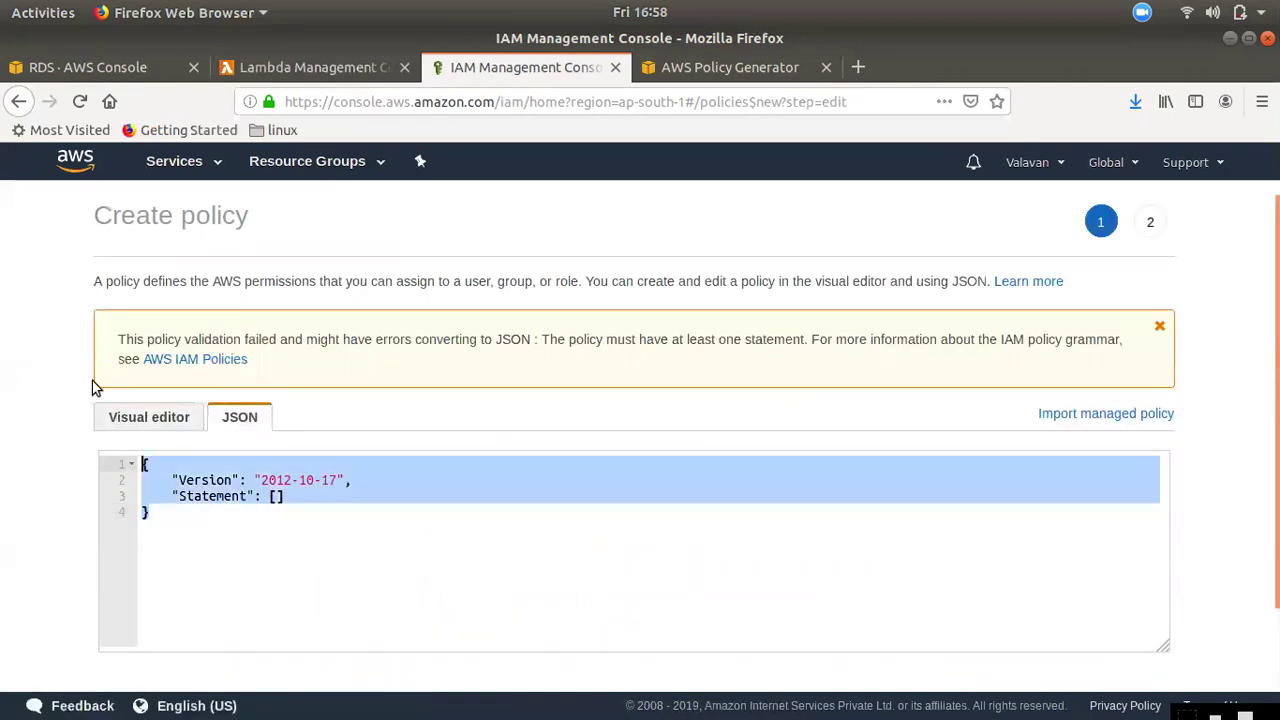
{"action": "key", "text": "BackSpace"}
{"action": "key", "text": "ctrl+v"}
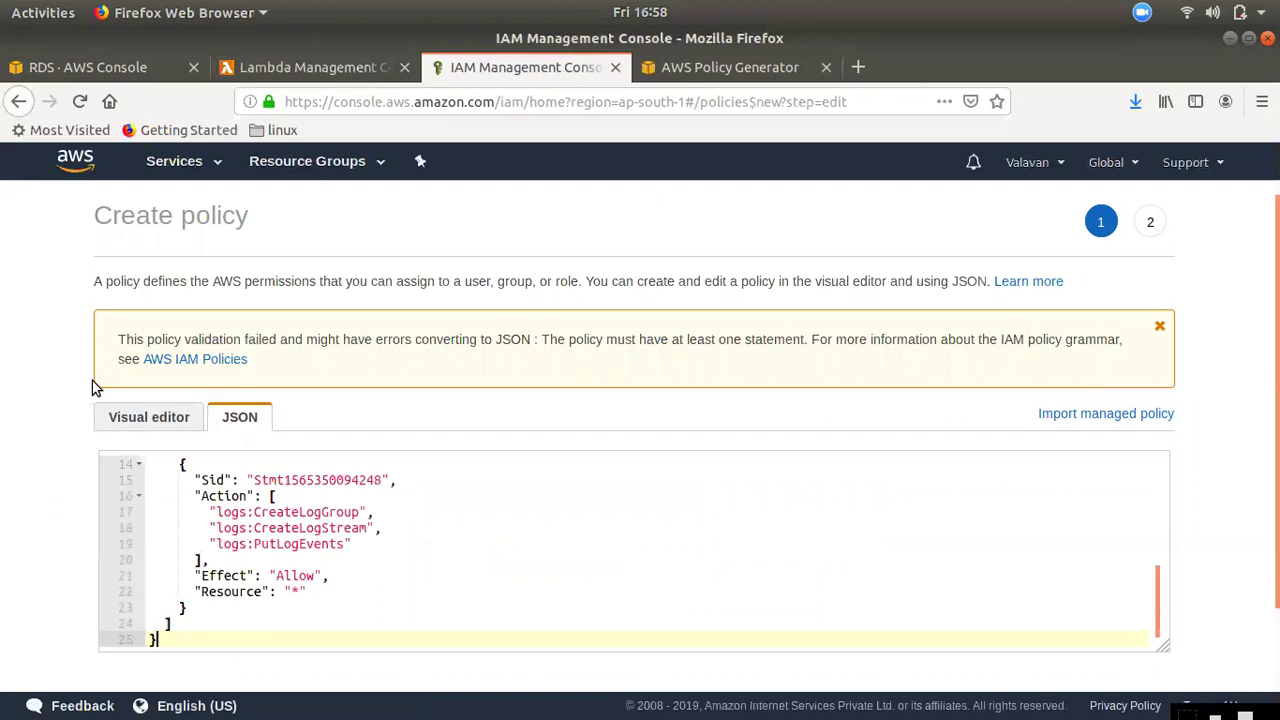
- Proceed to the policy review, name the policy lamda-rds-cw-access and create it
{"action": "scroll", "coordinate": [650, 540], "scroll_direction": "down", "scroll_amount": 2}
{"action": "left_click", "coordinate": [1100, 672]}
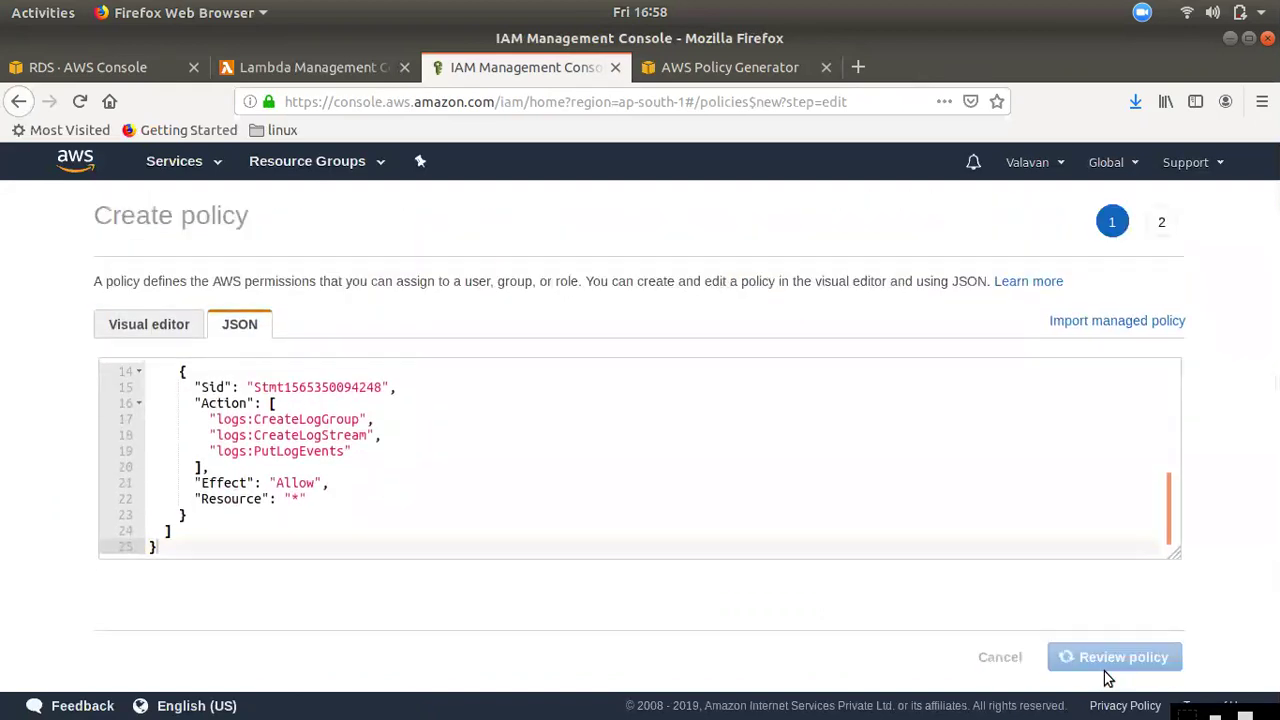
{"action": "left_click", "coordinate": [332, 337]}
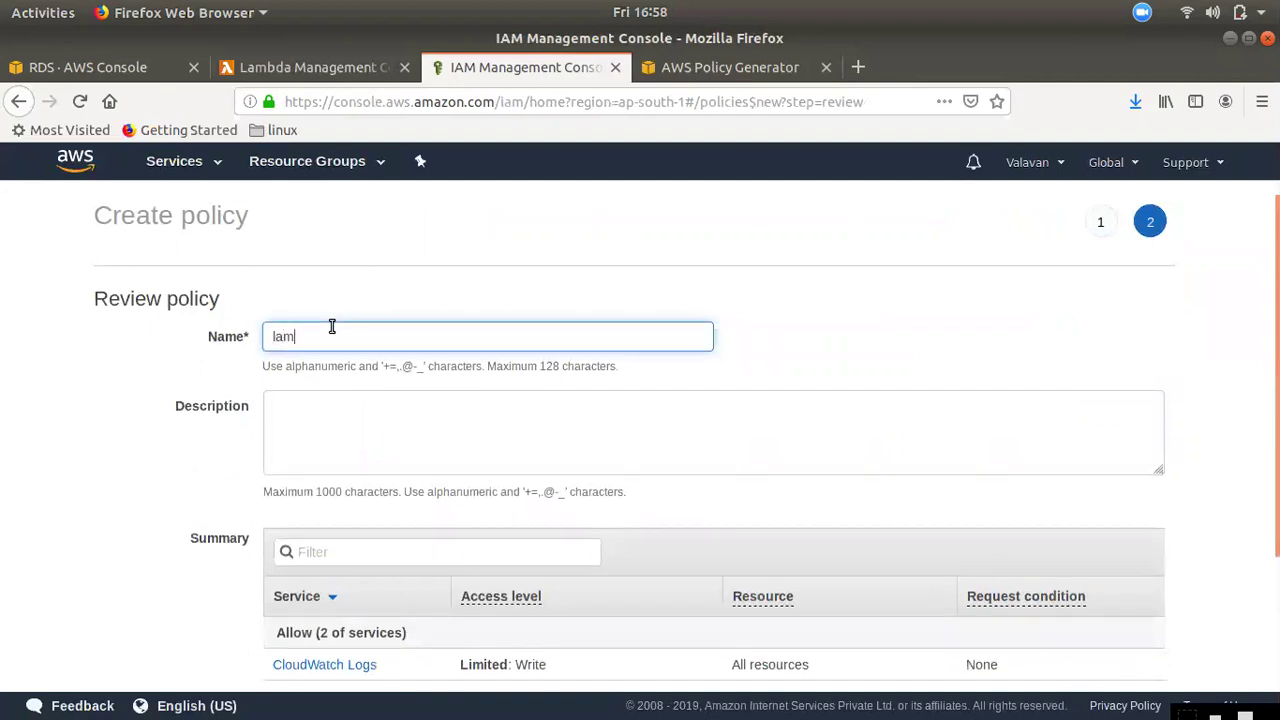
{"action": "type", "text": "lamda-rds-cw-access"}
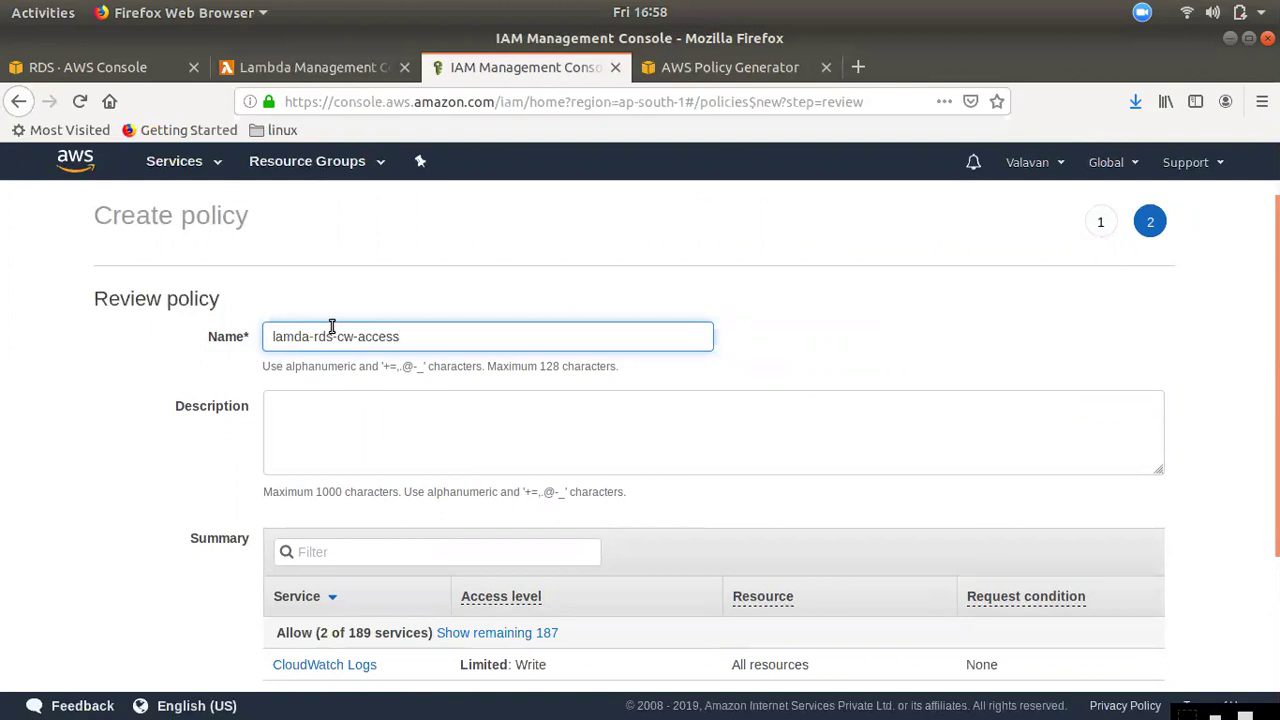
{"action": "scroll", "coordinate": [700, 450], "scroll_direction": "down", "scroll_amount": 3}
{"action": "left_click", "coordinate": [1095, 670]}
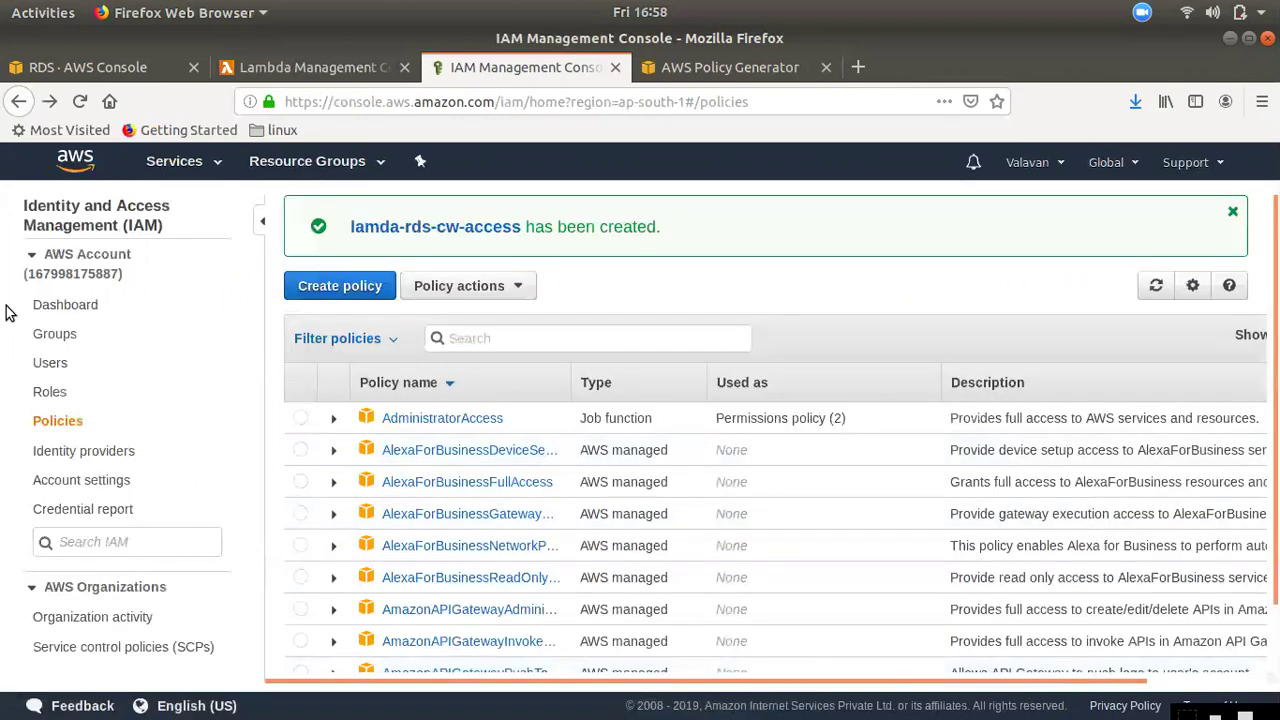
- Start a new IAM role with Lambda as the service that uses it and continue to its permissions
{"action": "left_click", "coordinate": [50, 392]}
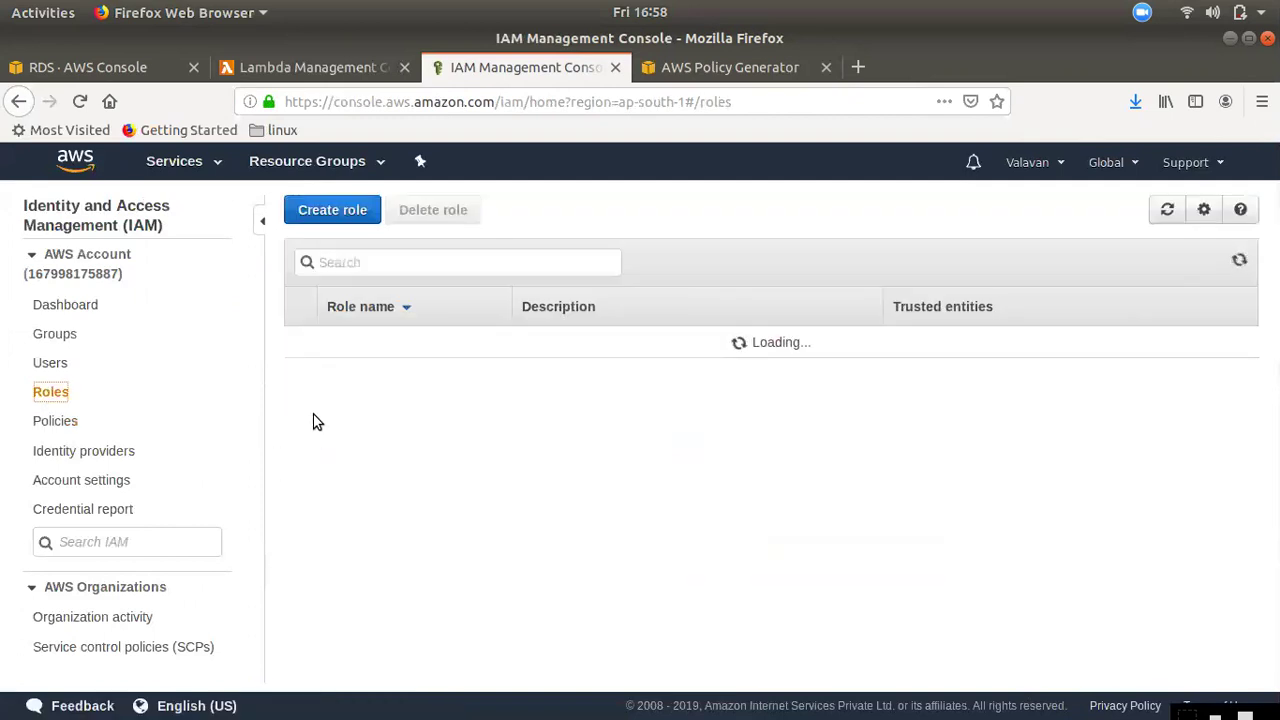
{"action": "left_click", "coordinate": [329, 212]}
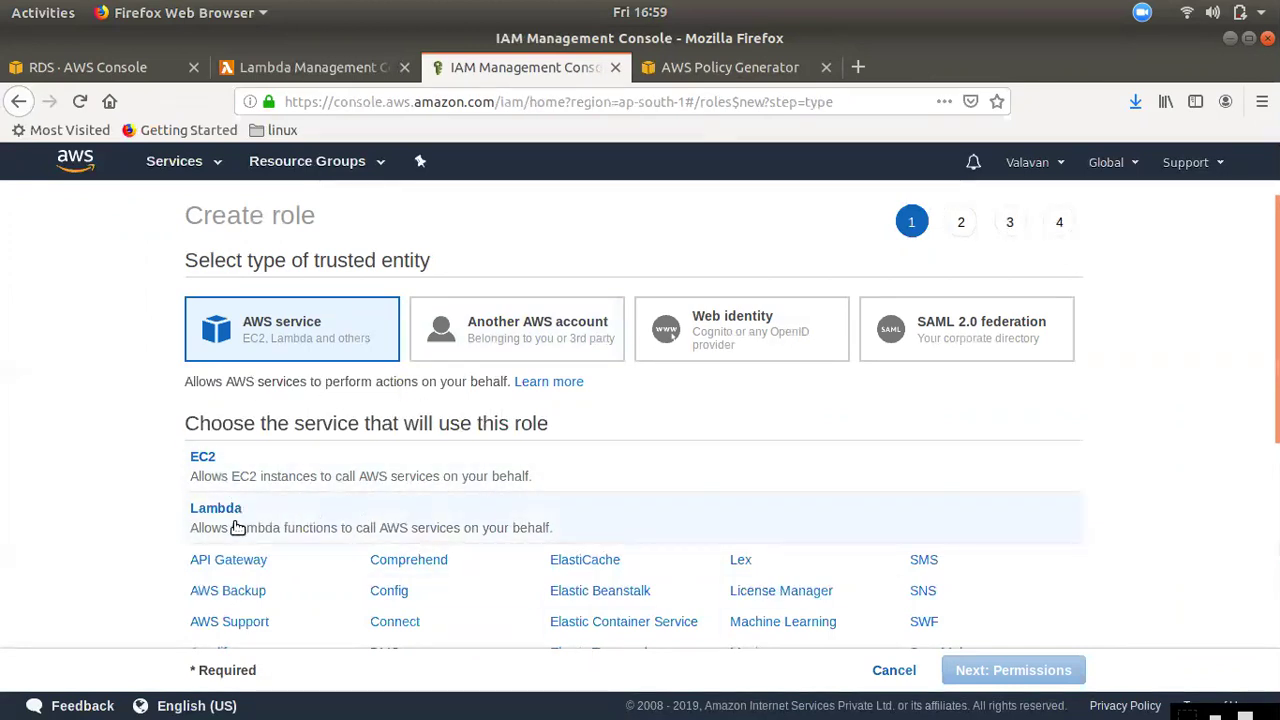
{"action": "left_click", "coordinate": [279, 522]}
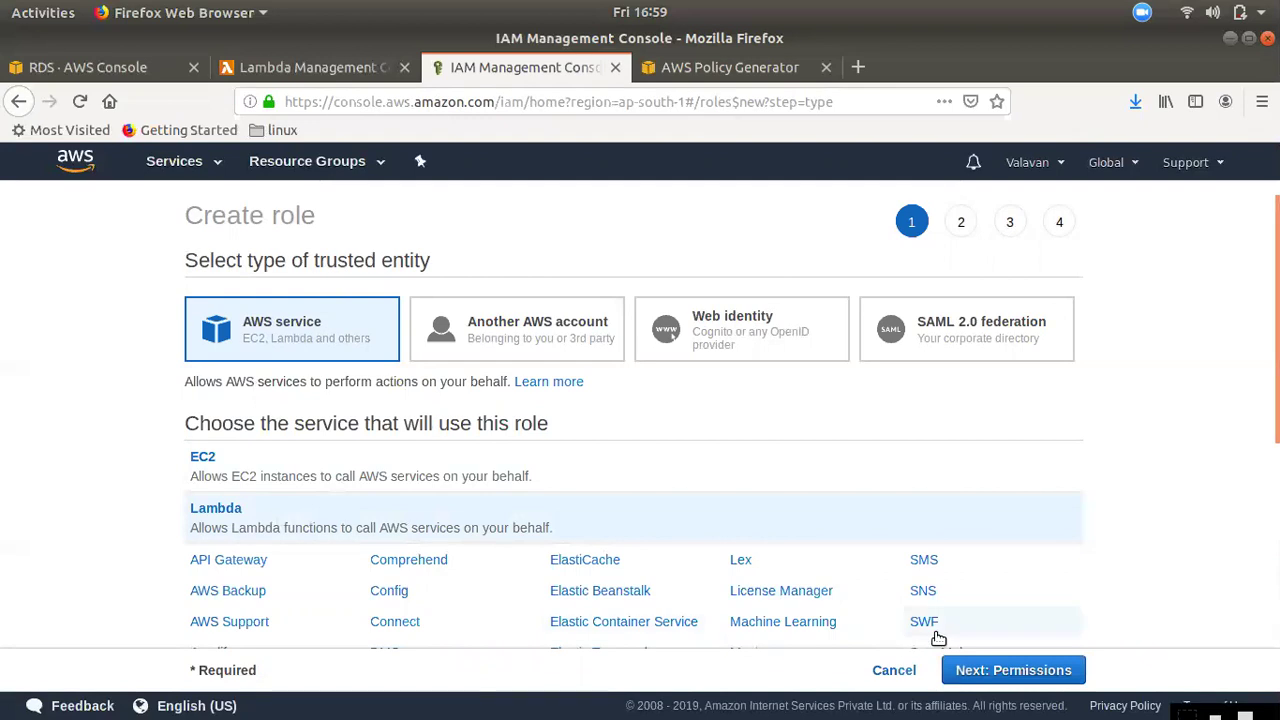
{"action": "left_click", "coordinate": [1000, 670]}
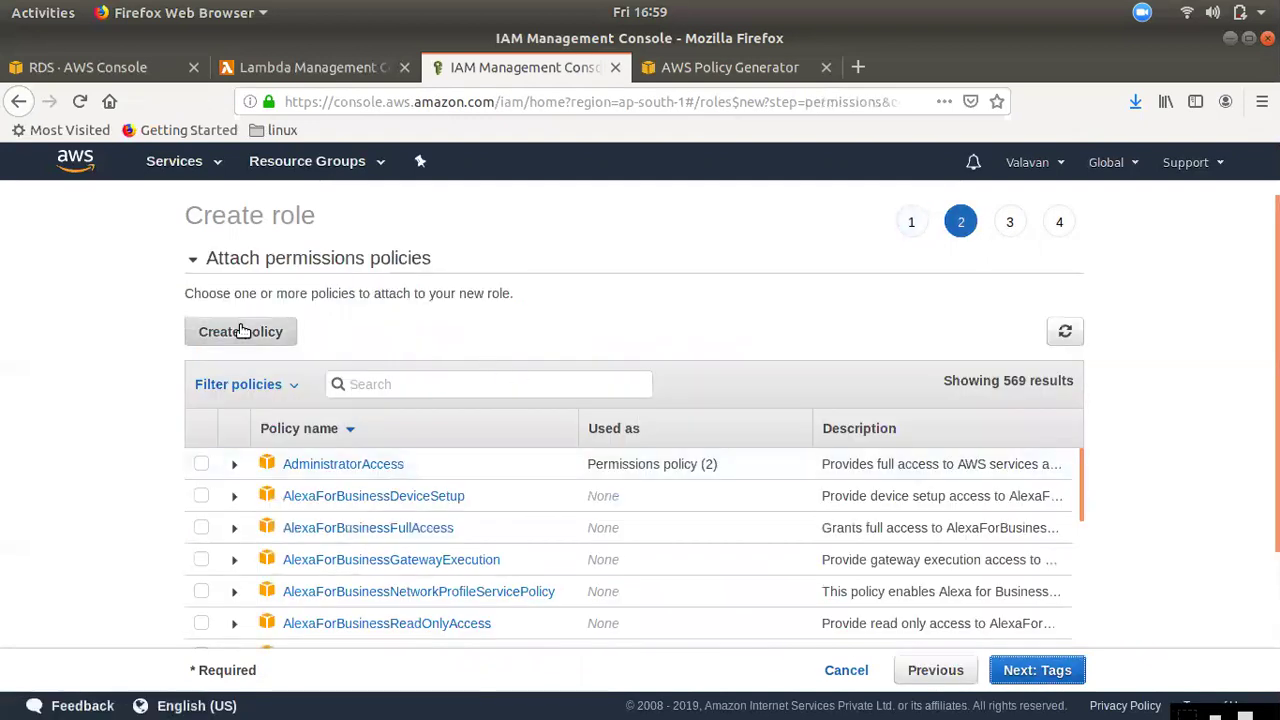
- Filter the policies to customer managed ones and select lamda-rds-cw-access for the role
{"action": "left_click", "coordinate": [288, 390]}
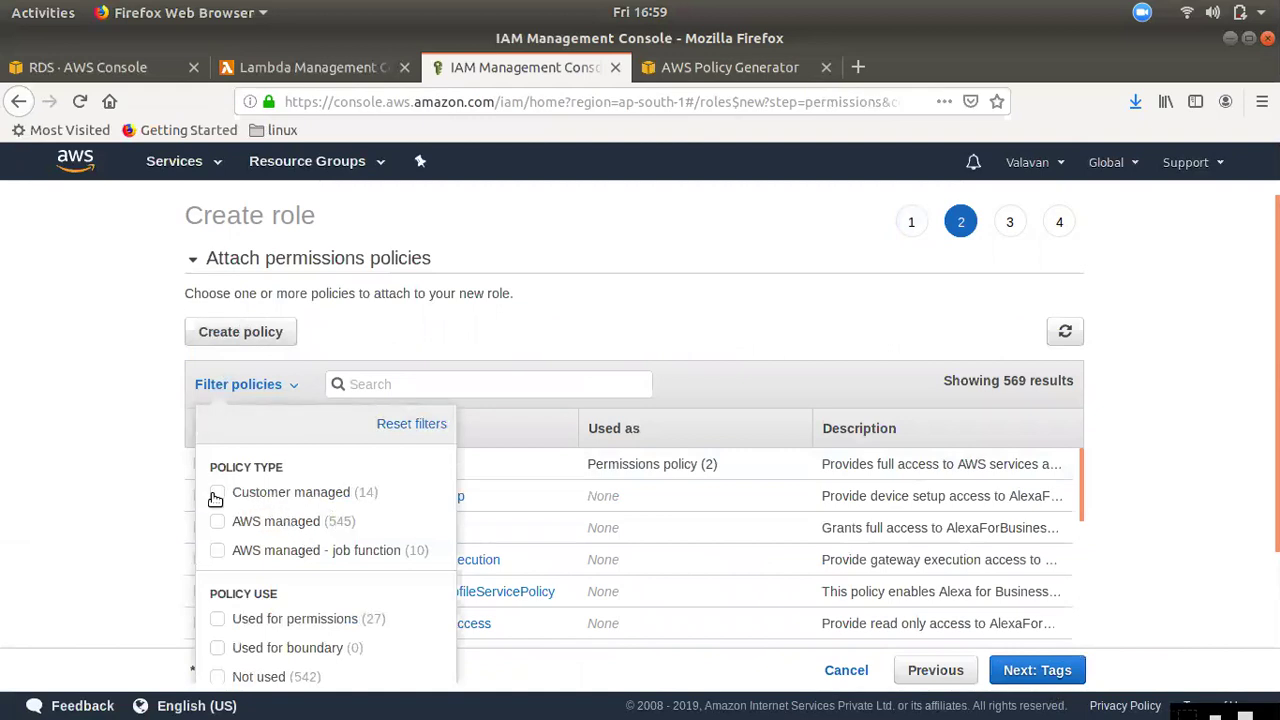
{"action": "left_click", "coordinate": [355, 495]}
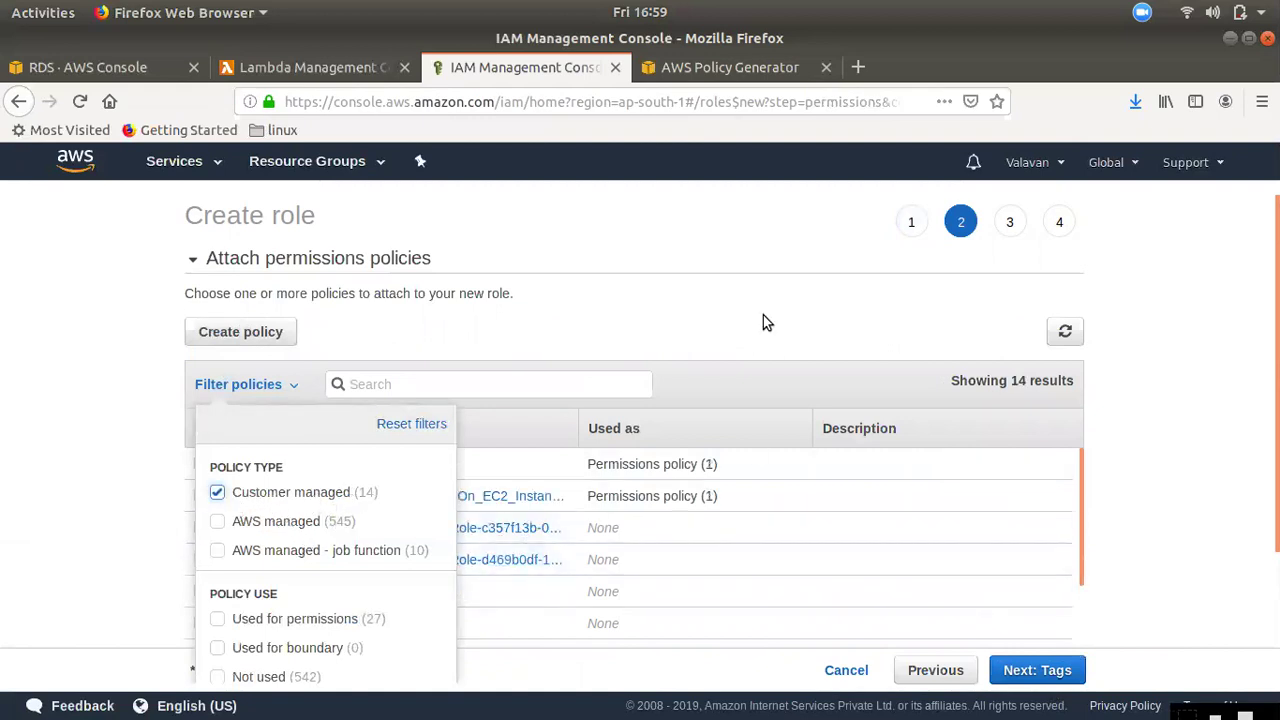
{"action": "left_click", "coordinate": [516, 426]}
{"action": "scroll", "coordinate": [515, 540], "scroll_direction": "down", "scroll_amount": 5}
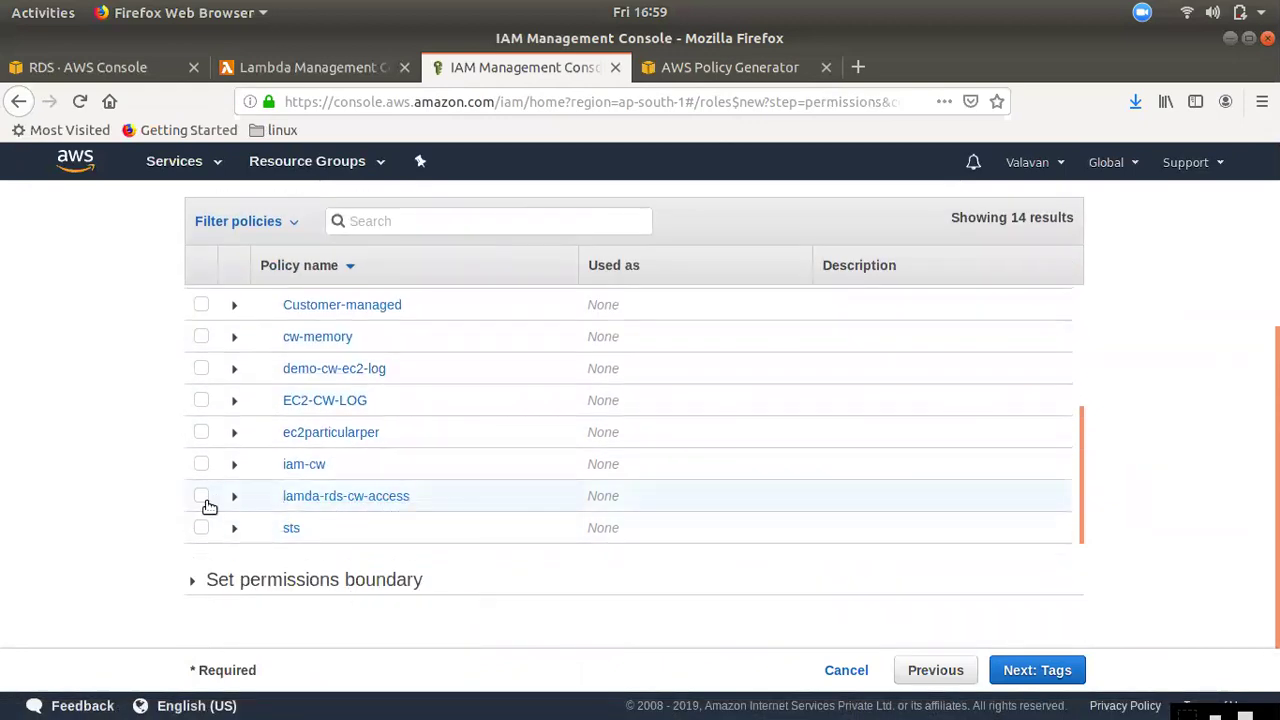
{"action": "left_click", "coordinate": [201, 497]}
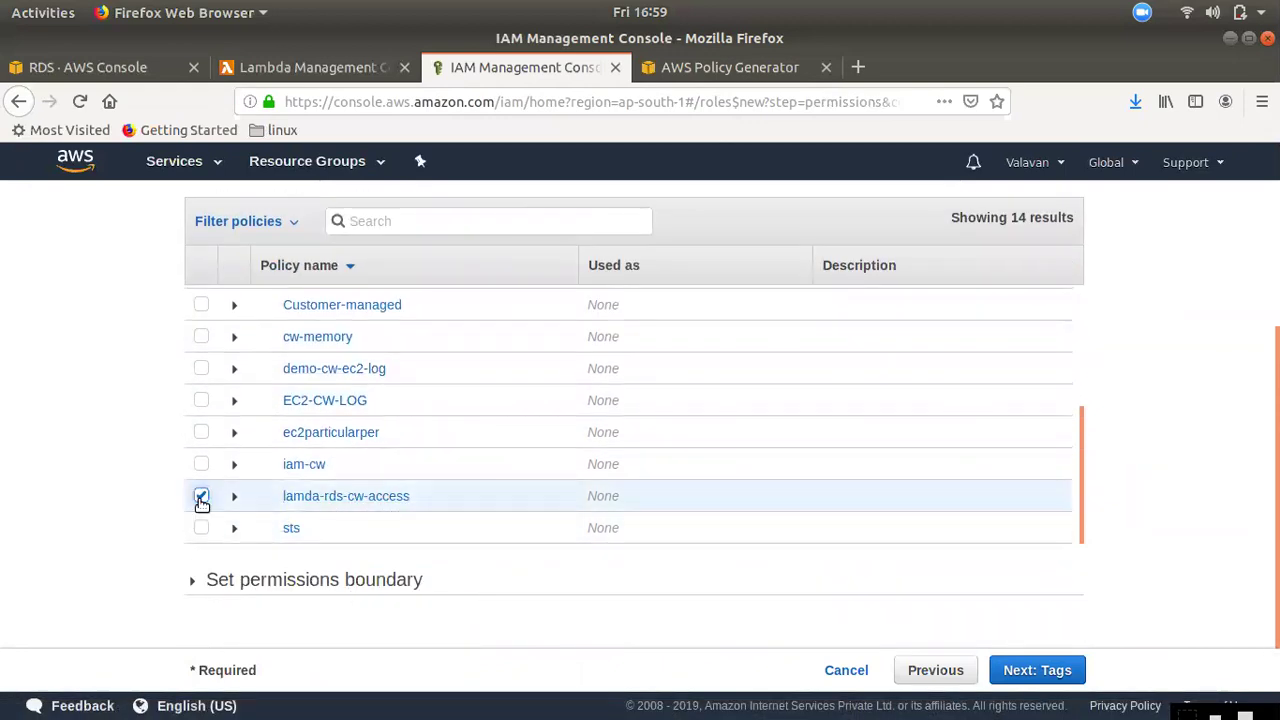
- Continue to the role review without adding tags, name the role lambda-rds-start-stop and create it
{"action": "left_click", "coordinate": [1008, 676]}
{"action": "left_click", "coordinate": [1046, 671]}
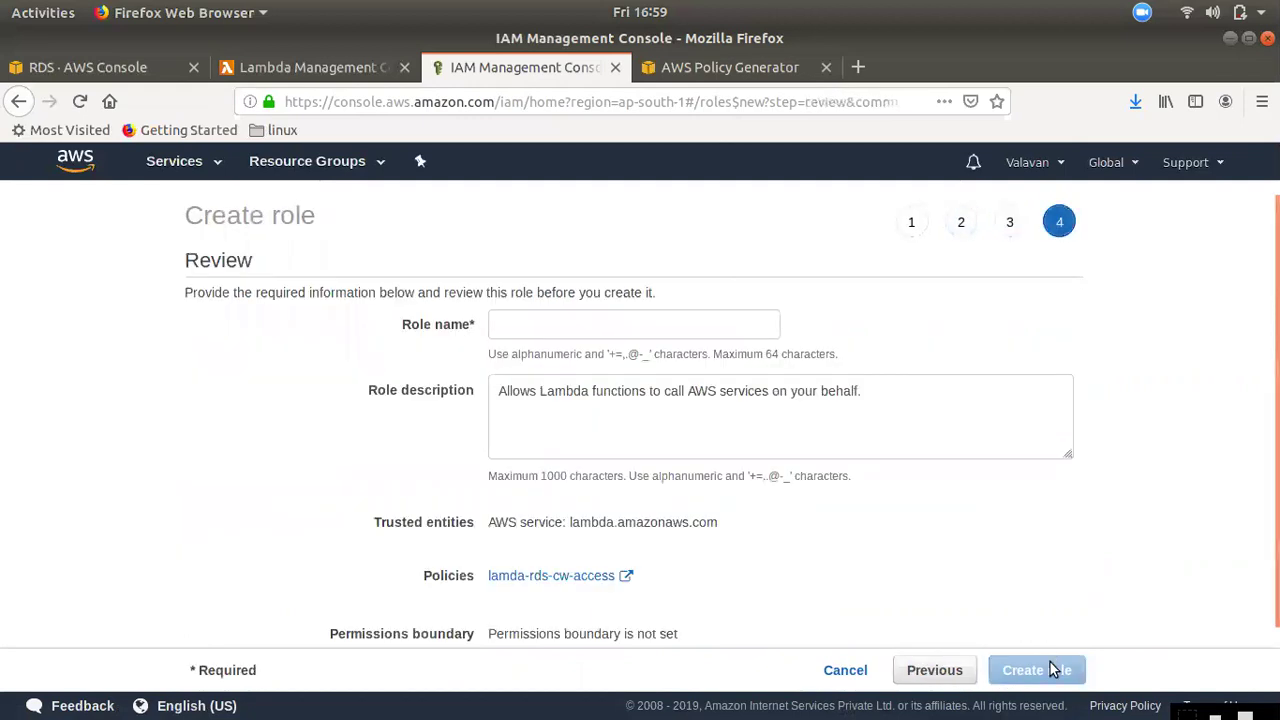
{"action": "left_click", "coordinate": [520, 325]}
{"action": "type", "text": "lambda-rds-start-stop"}
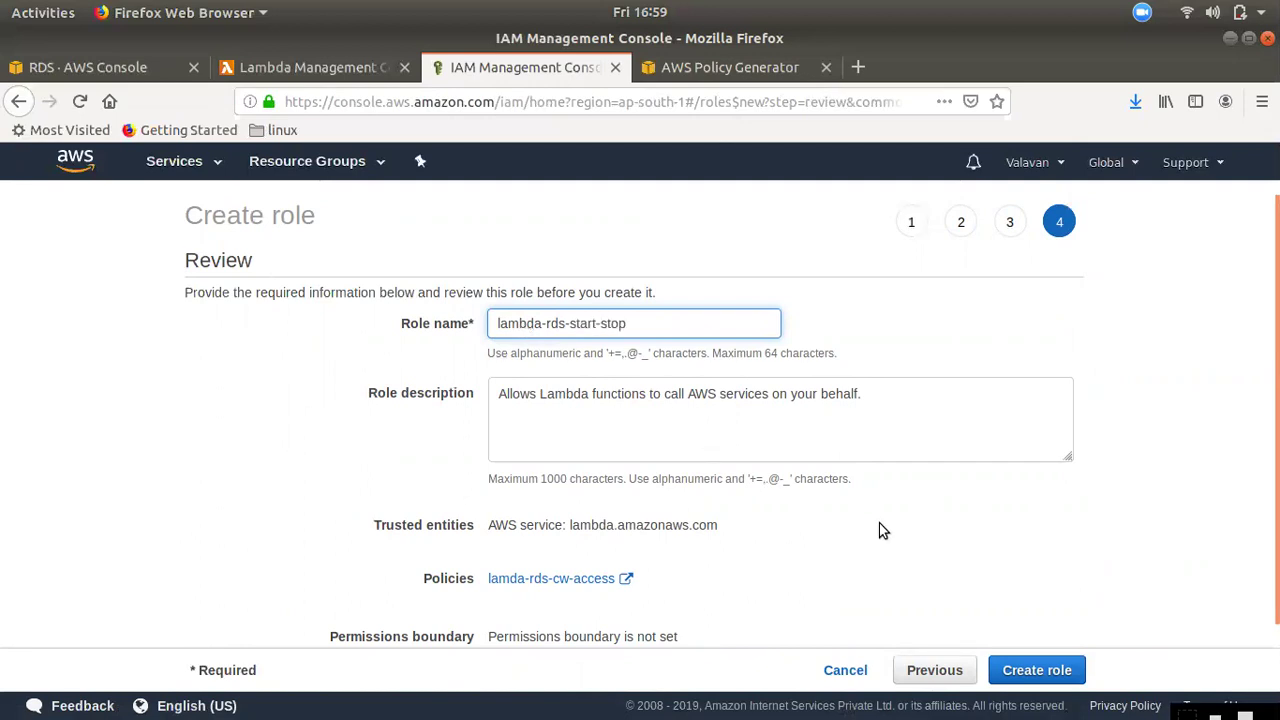
{"action": "scroll", "coordinate": [899, 534], "scroll_direction": "down", "scroll_amount": 1}
{"action": "left_click", "coordinate": [1076, 678]}
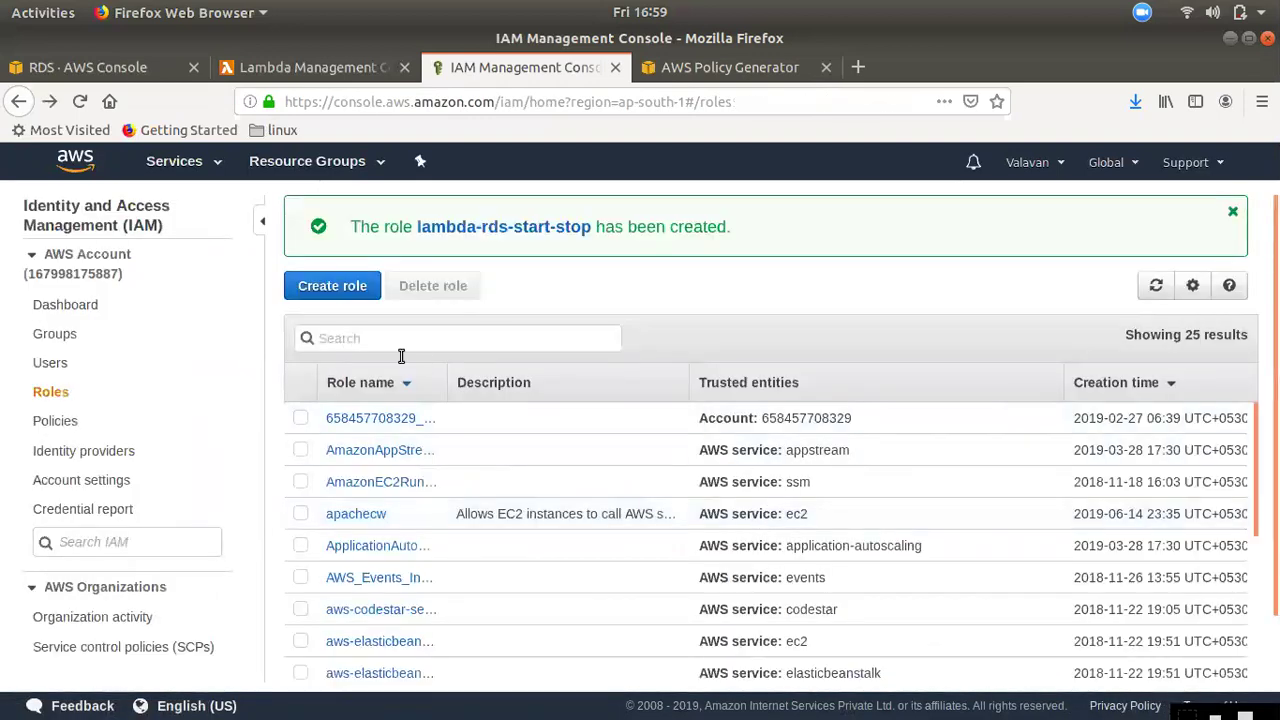
- Start authoring a new Lambda function from scratch and name it rds-stop
{"action": "left_click", "coordinate": [311, 68]}
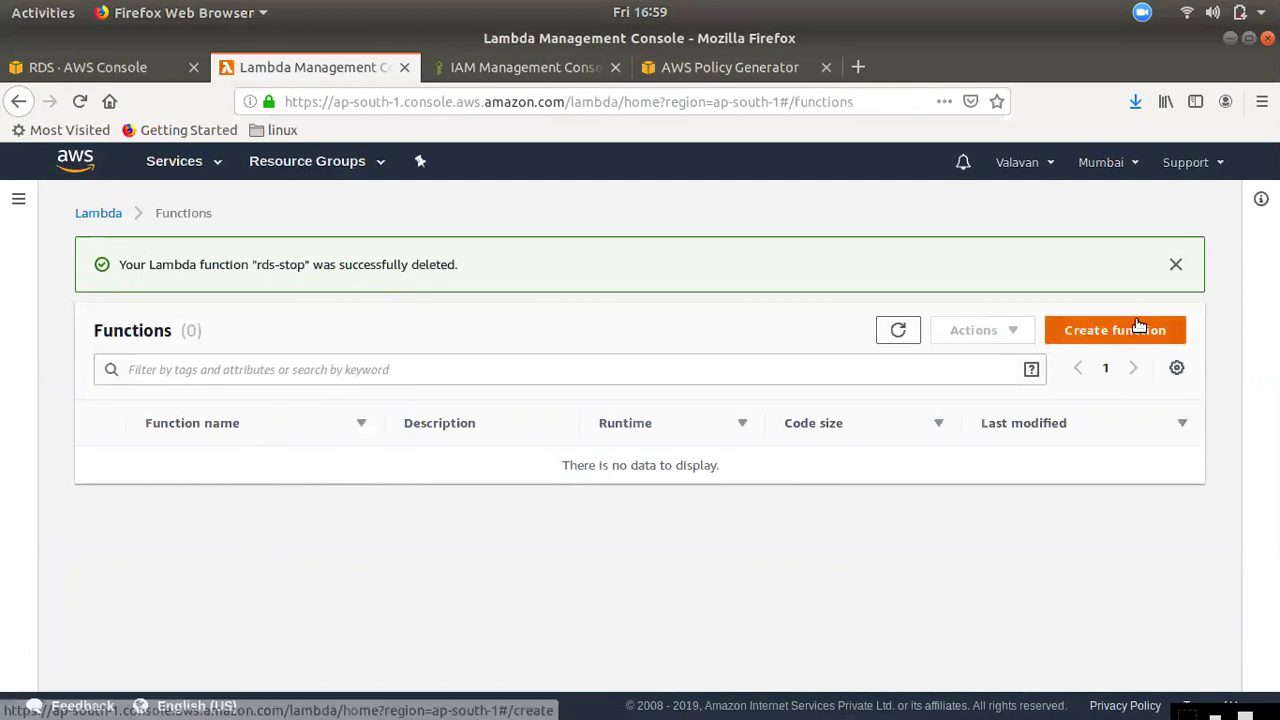
{"action": "left_click", "coordinate": [1116, 338]}
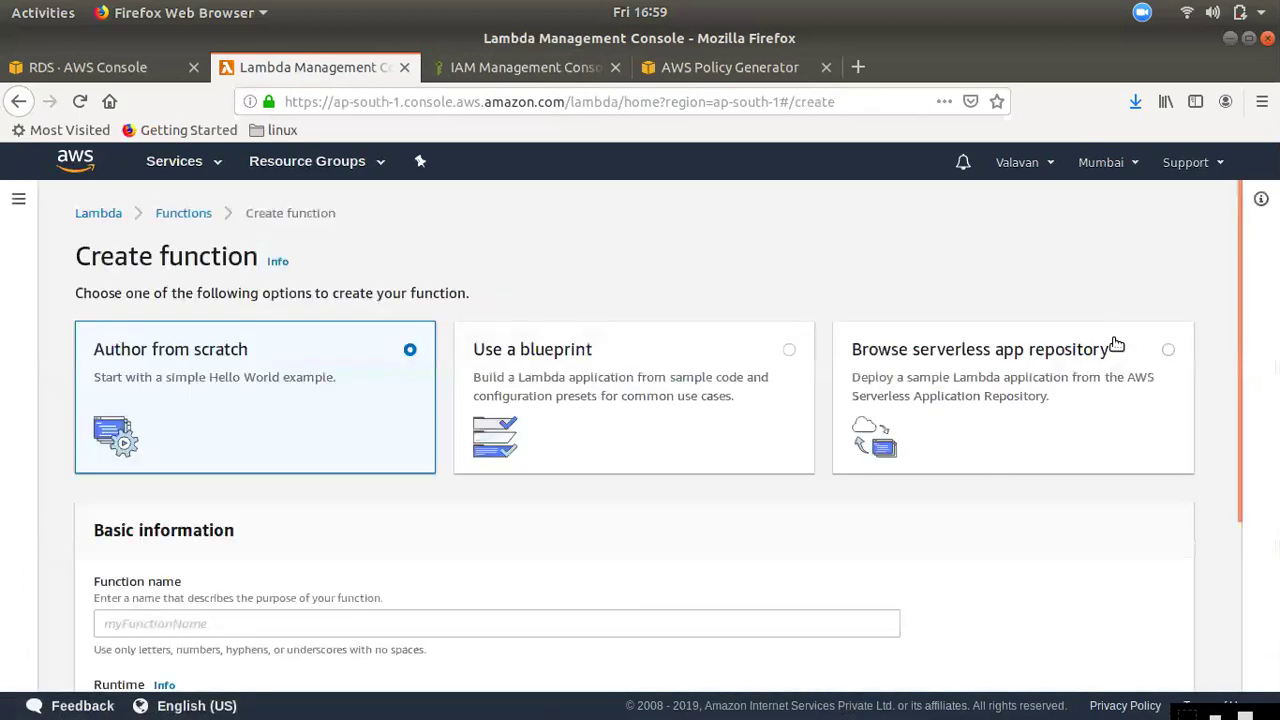
{"action": "left_click", "coordinate": [125, 69]}
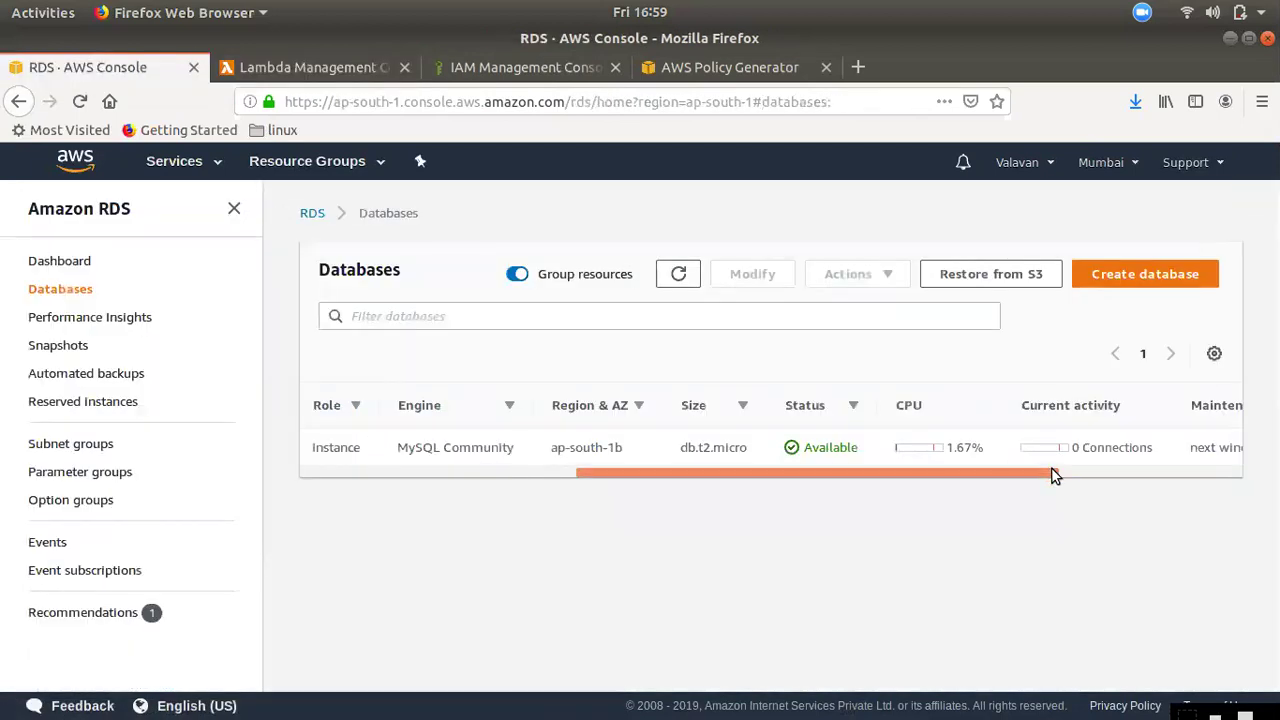
{"action": "left_click", "coordinate": [306, 68]}
{"action": "scroll", "coordinate": [306, 508], "scroll_direction": "down", "scroll_amount": 3}
{"action": "left_click", "coordinate": [146, 422]}
{"action": "type", "text": "rds-stop"}
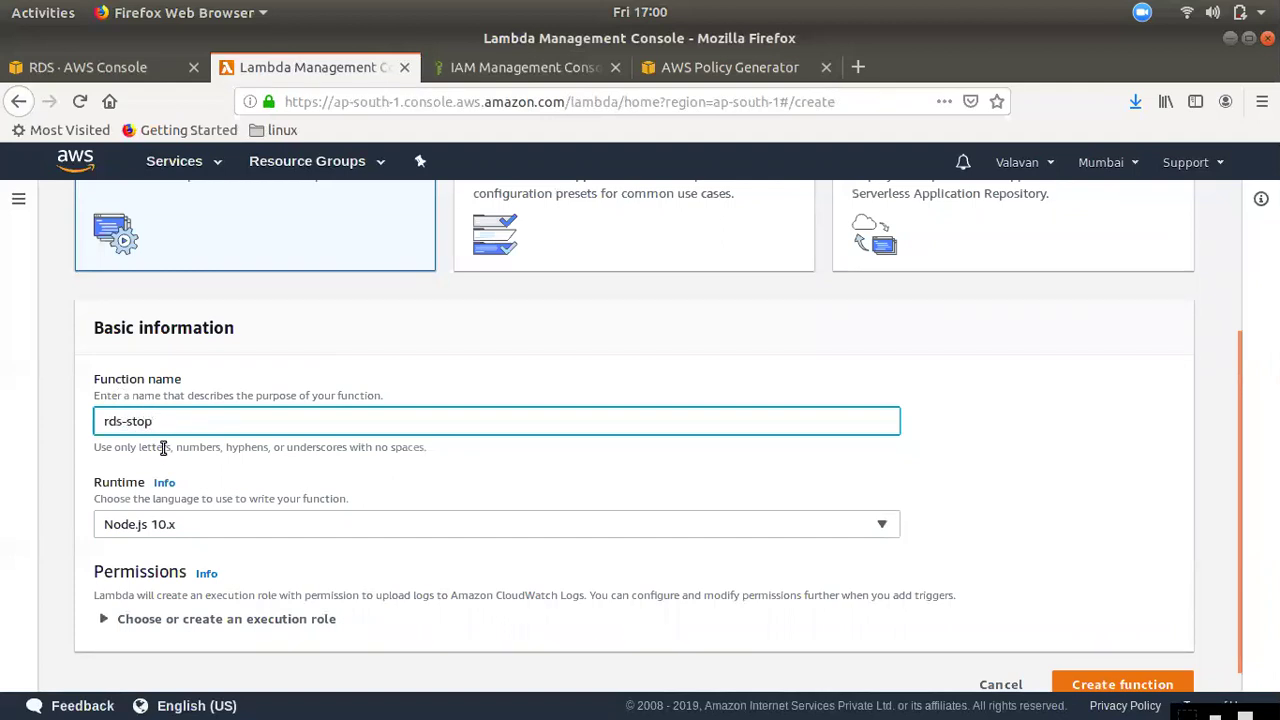
- Check the script in the text editor and set the function's runtime to Python 2.7
{"action": "left_click", "coordinate": [184, 532]}
{"action": "left_click", "coordinate": [30, 234]}
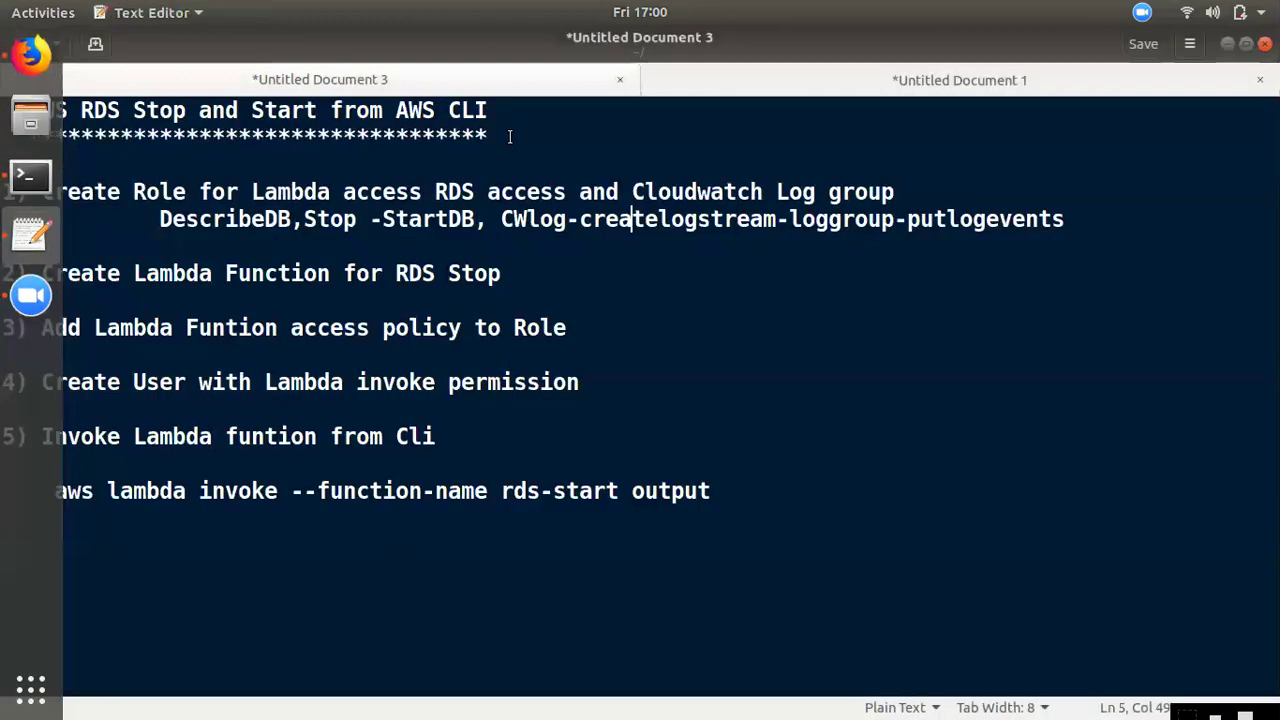
{"action": "left_click", "coordinate": [817, 89]}
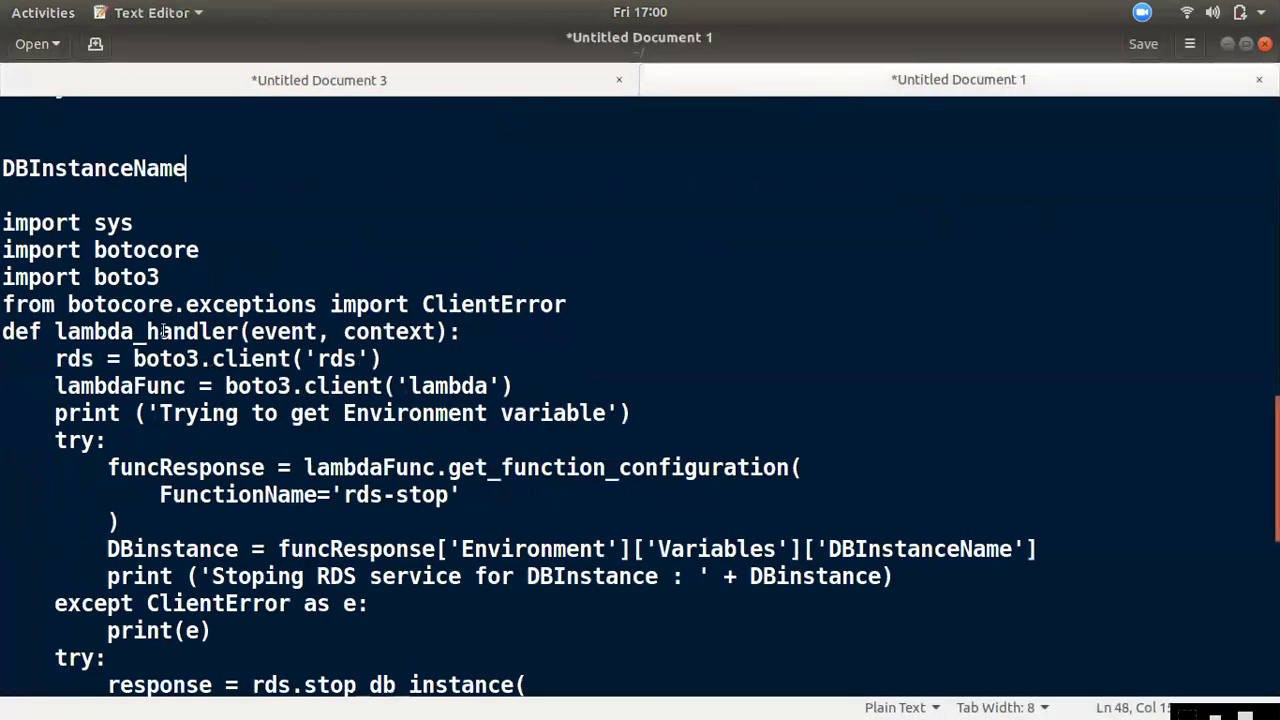
{"action": "scroll", "coordinate": [200, 320], "scroll_direction": "down", "scroll_amount": 5}
{"action": "scroll", "coordinate": [246, 380], "scroll_direction": "up", "scroll_amount": 3}
{"action": "mouse_move", "coordinate": [8, 190]}
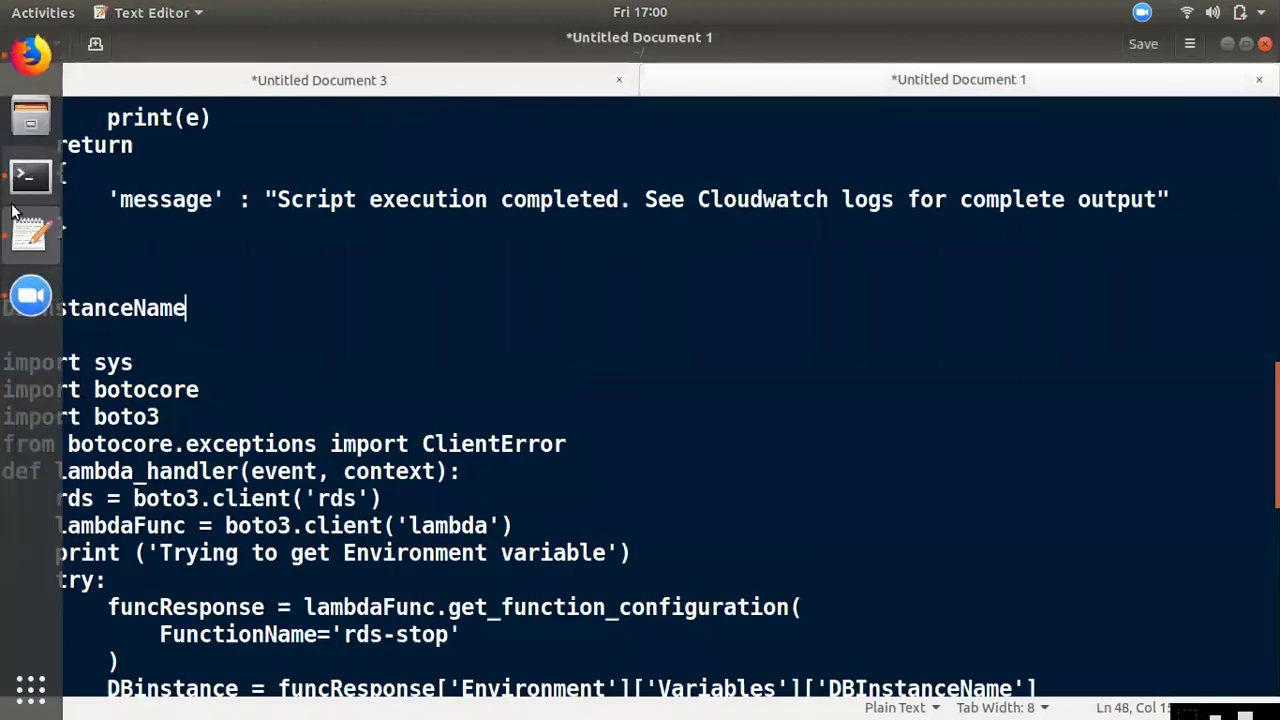
{"action": "left_click", "coordinate": [29, 55]}
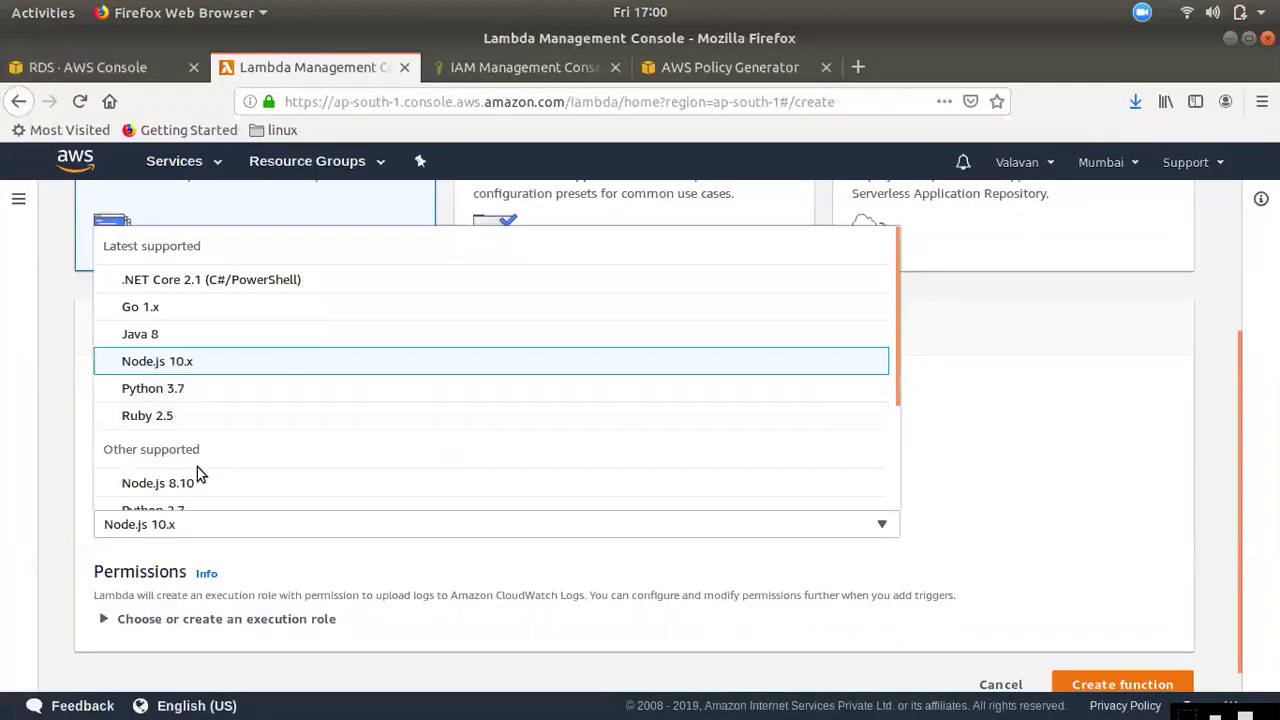
{"action": "scroll", "coordinate": [180, 449], "scroll_direction": "down", "scroll_amount": 2}
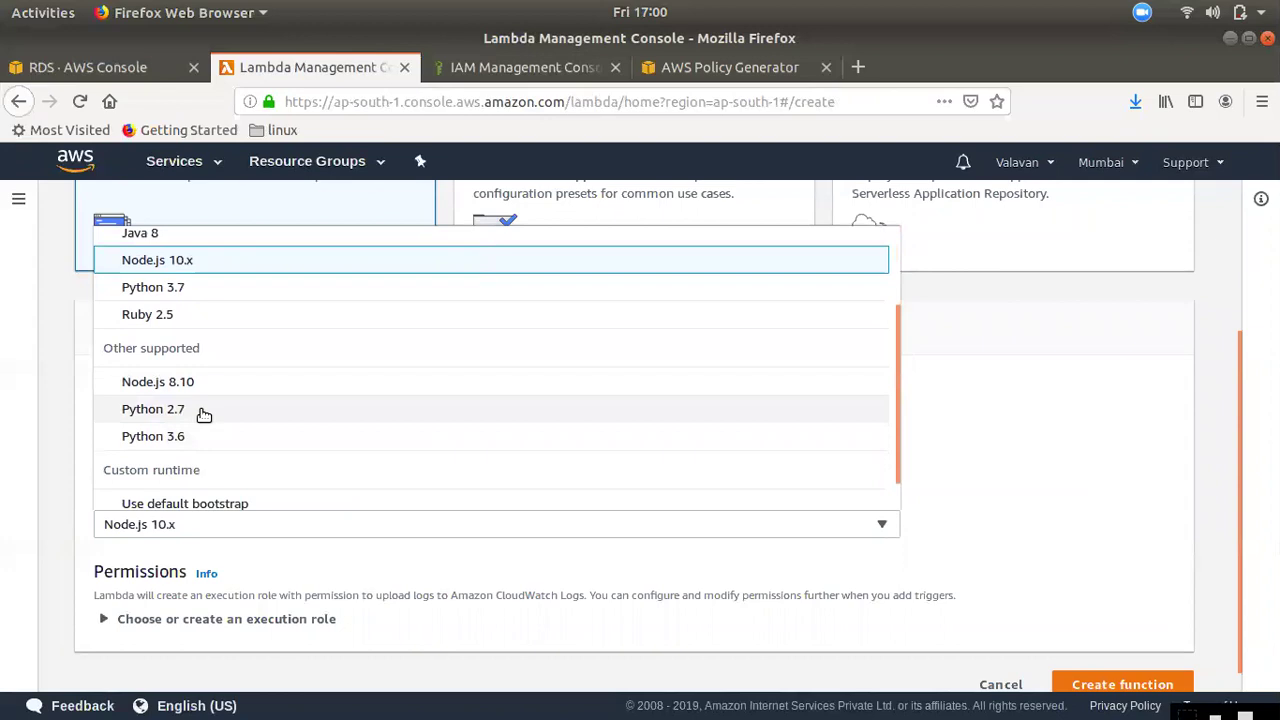
{"action": "left_click", "coordinate": [153, 409]}
- Assign the existing role lambda-rds-start-stop as the execution role and create the function
{"action": "scroll", "coordinate": [280, 583], "scroll_direction": "down", "scroll_amount": 1}
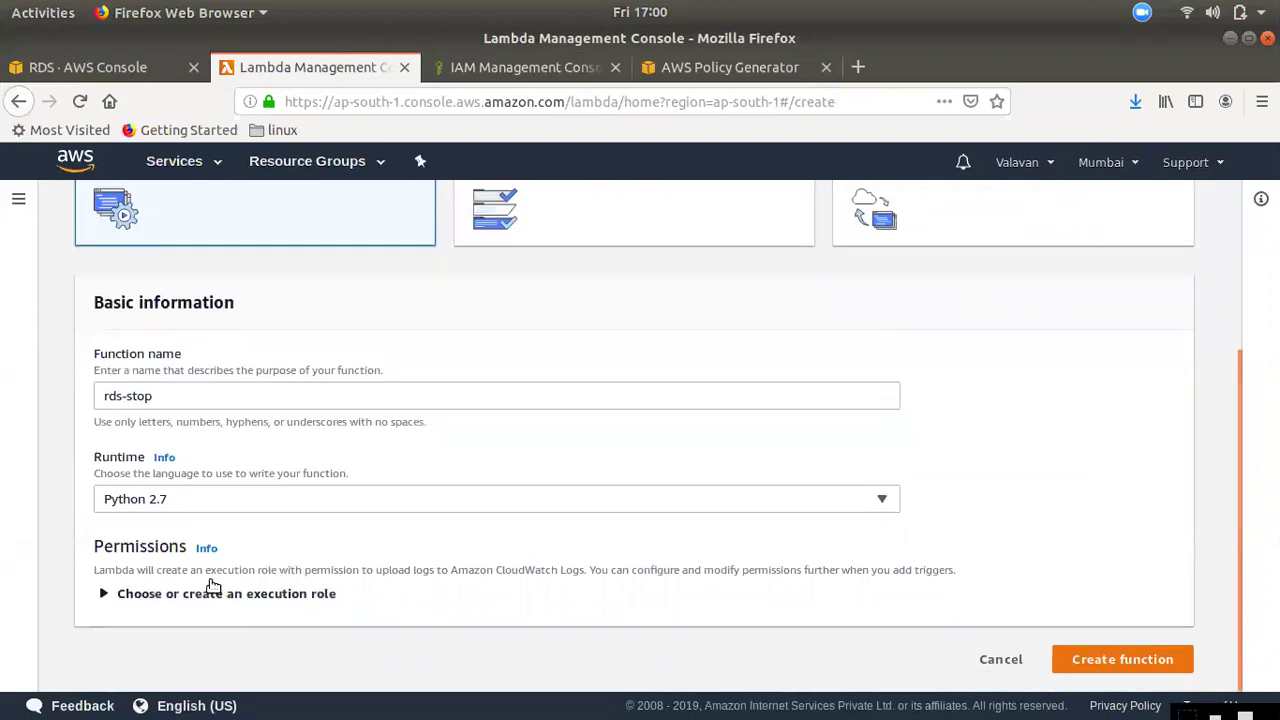
{"action": "left_click", "coordinate": [162, 598]}
{"action": "scroll", "coordinate": [222, 620], "scroll_direction": "down", "scroll_amount": 3}
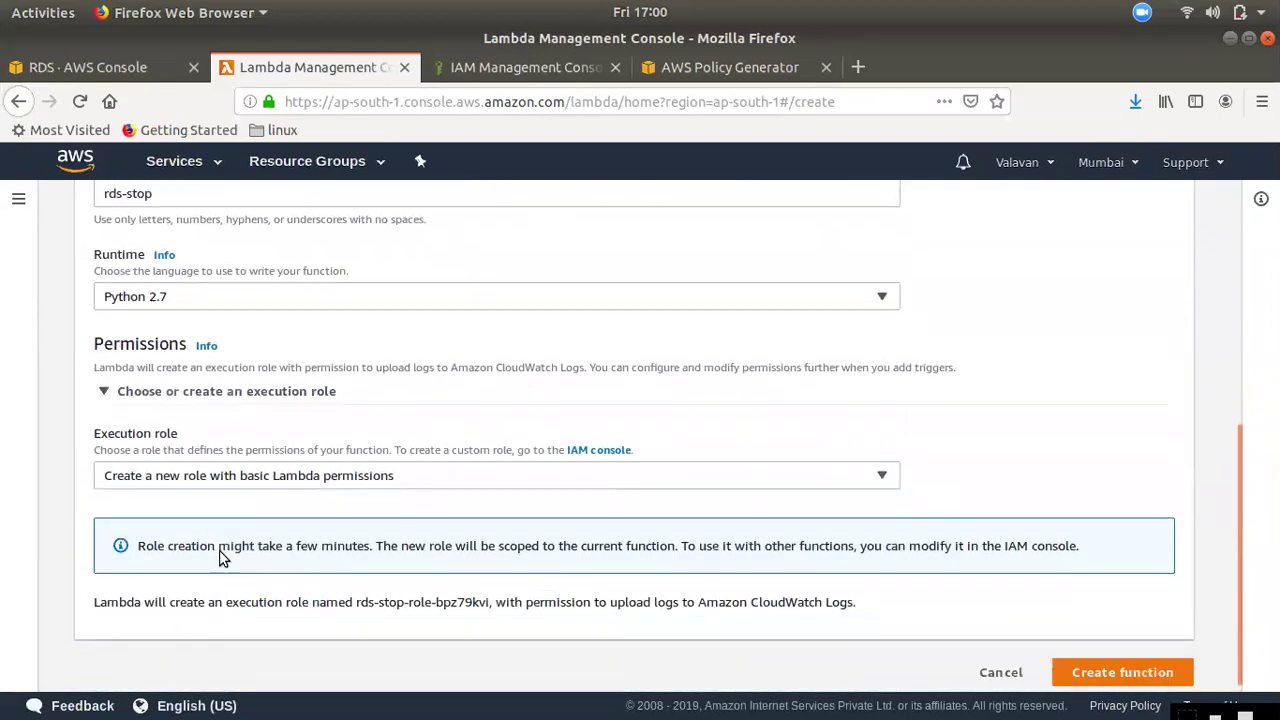
{"action": "left_click", "coordinate": [199, 477]}
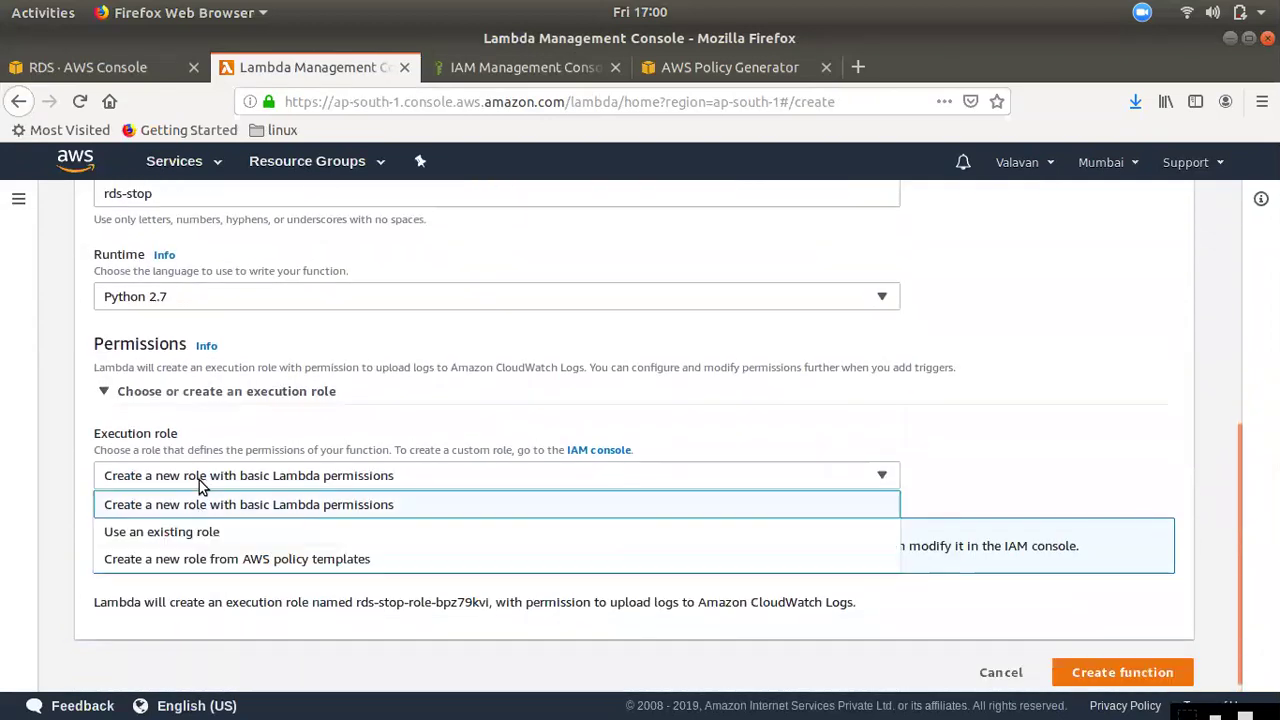
{"action": "left_click", "coordinate": [202, 532]}
{"action": "left_click", "coordinate": [199, 577]}
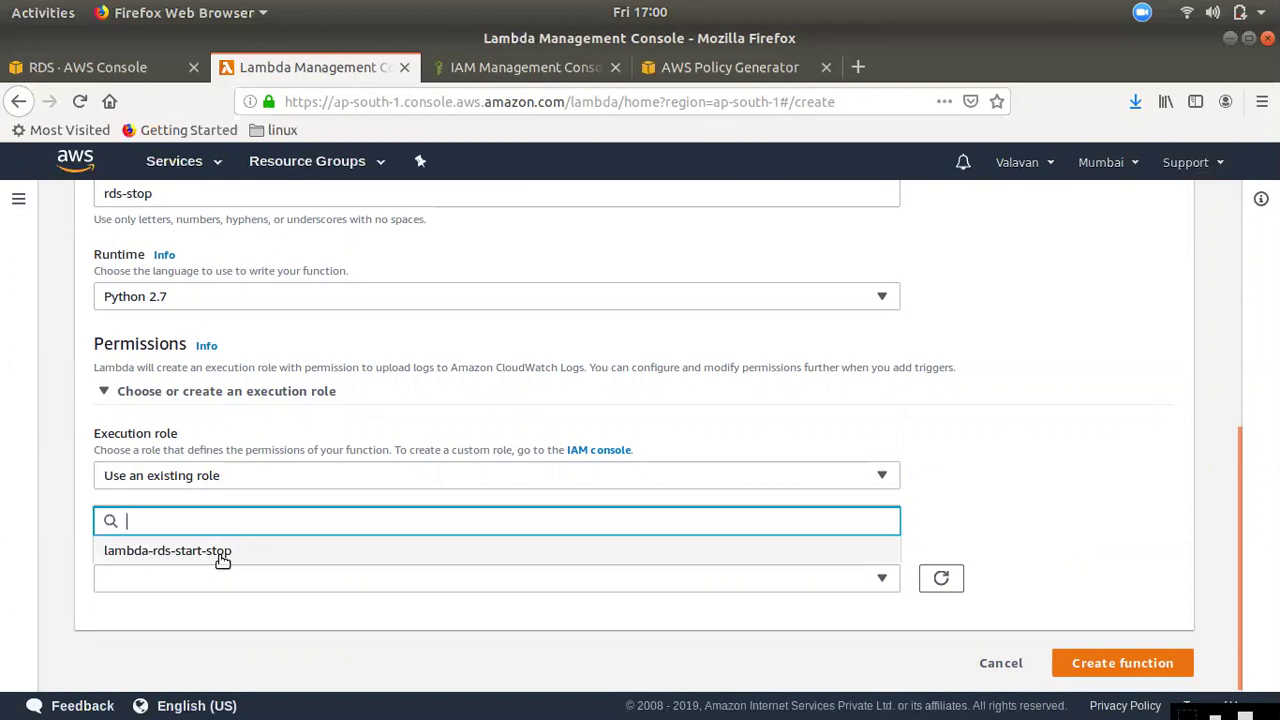
{"action": "left_click", "coordinate": [222, 561]}
{"action": "scroll", "coordinate": [1095, 645], "scroll_direction": "down", "scroll_amount": 1}
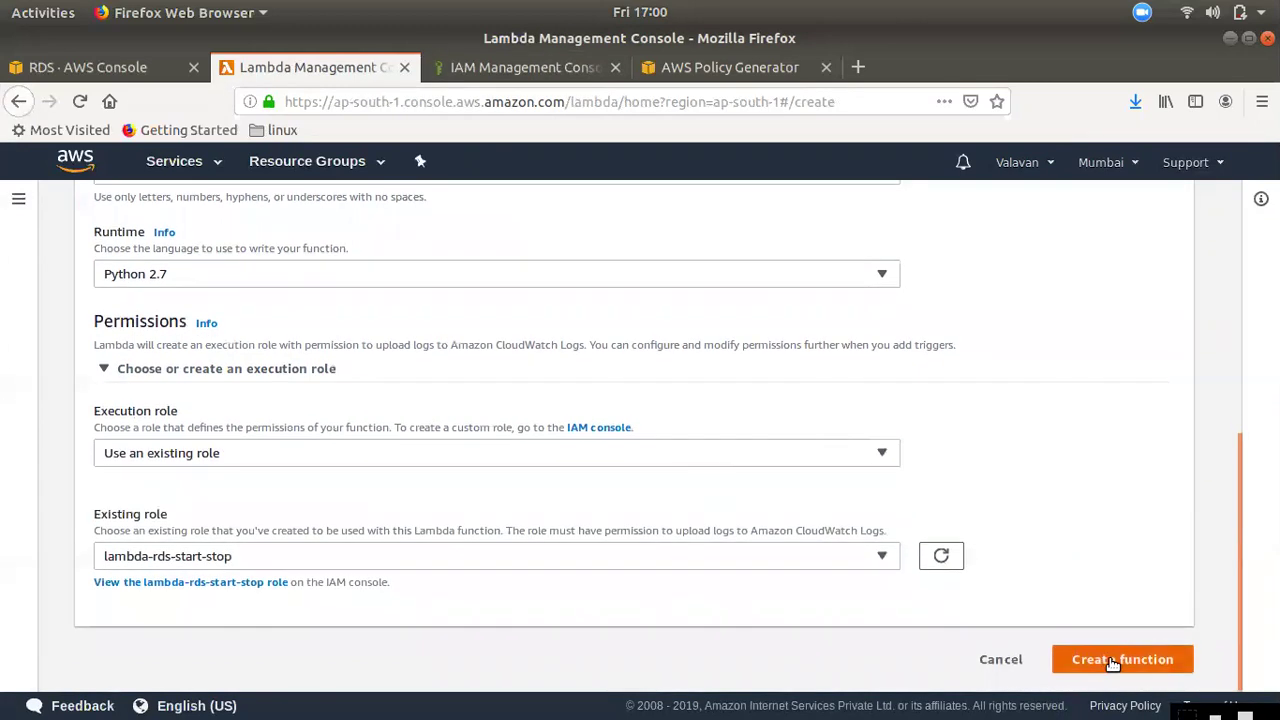
{"action": "left_click", "coordinate": [1110, 660]}
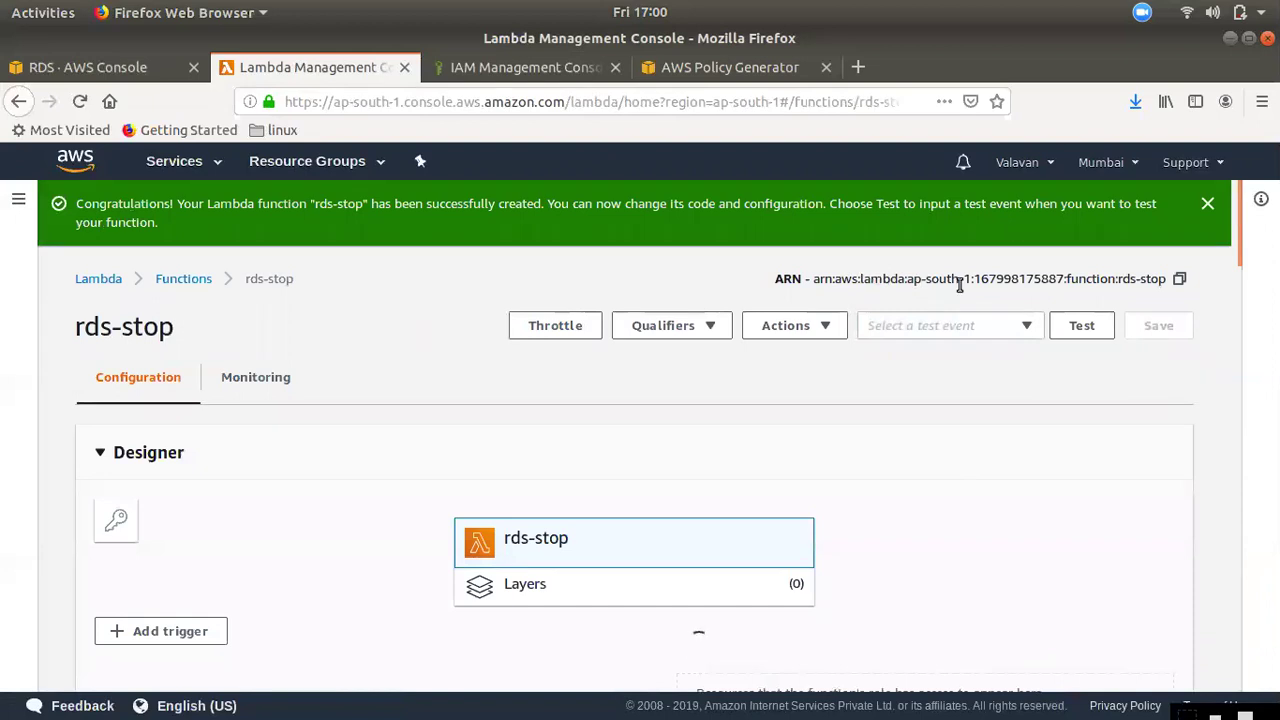
- Clear all the default code from lambda_function in the rds-stop function's inline code editor
{"action": "scroll", "coordinate": [1150, 285], "scroll_direction": "down", "scroll_amount": 3}
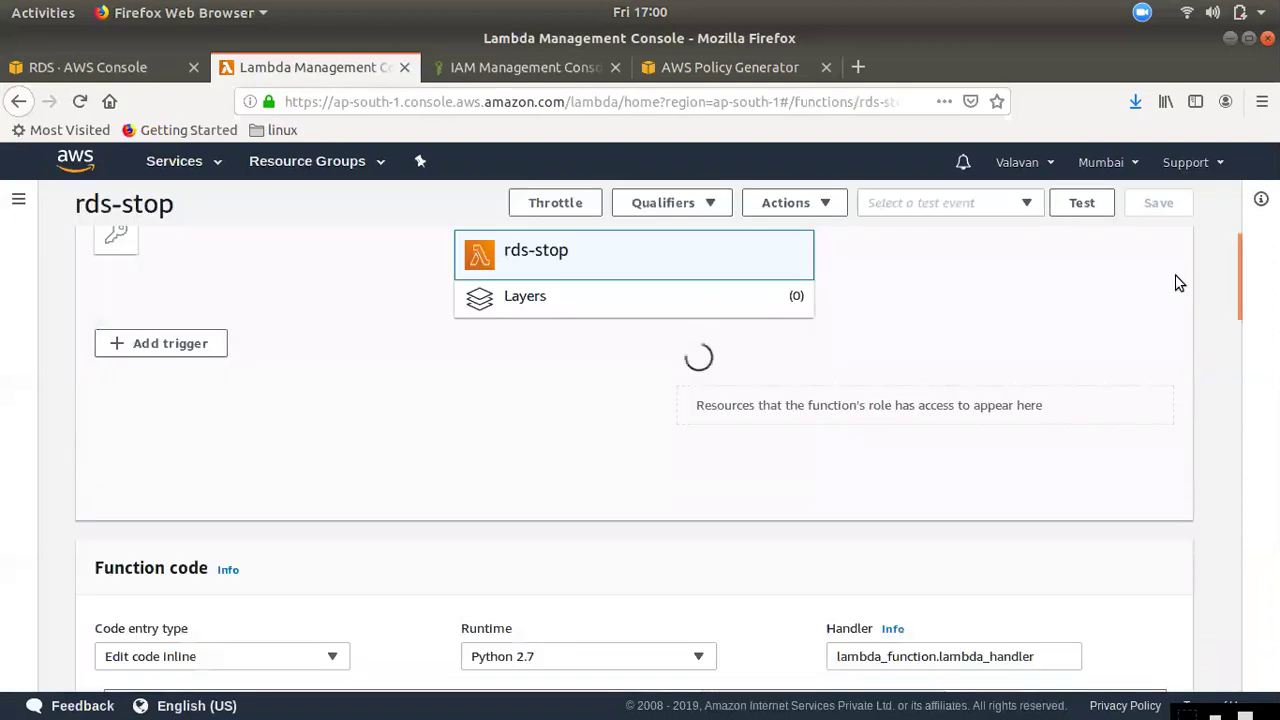
{"action": "double_click", "coordinate": [566, 258]}
{"action": "scroll", "coordinate": [618, 634], "scroll_direction": "down", "scroll_amount": 4}
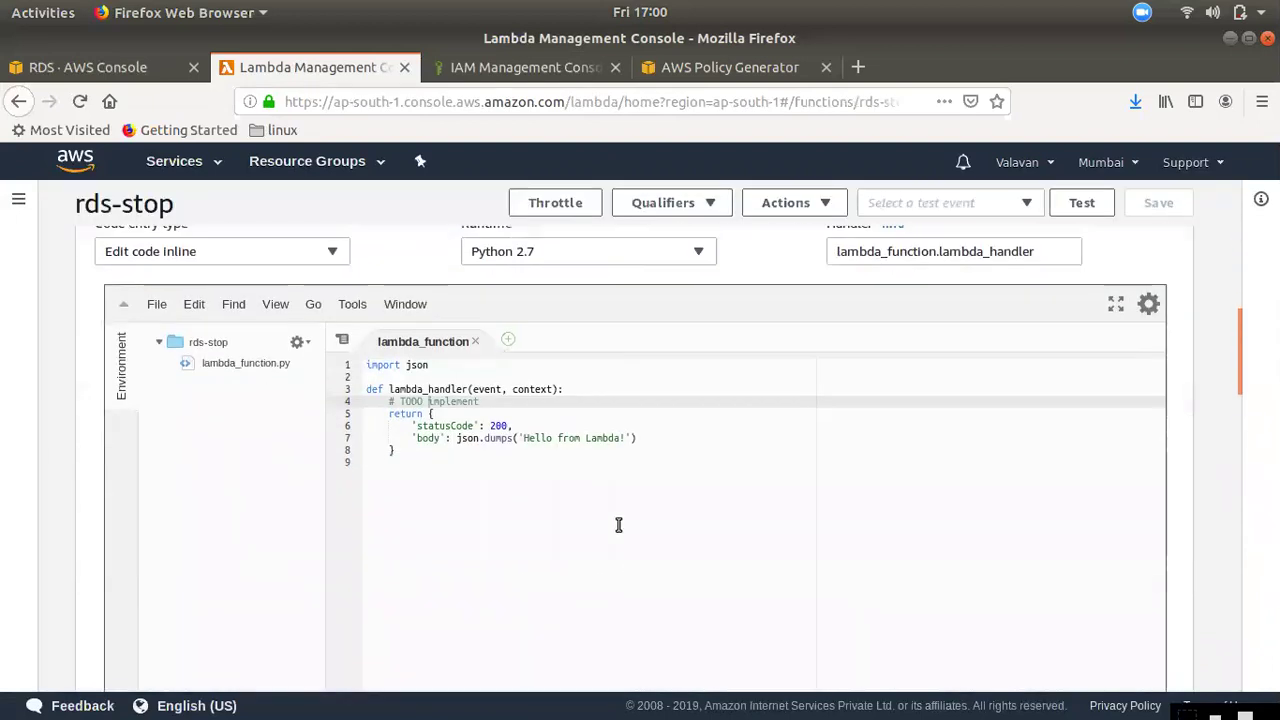
{"action": "left_click_drag", "start_coordinate": [412, 478], "coordinate": [340, 342]}
{"action": "key", "text": "BackSpace"}
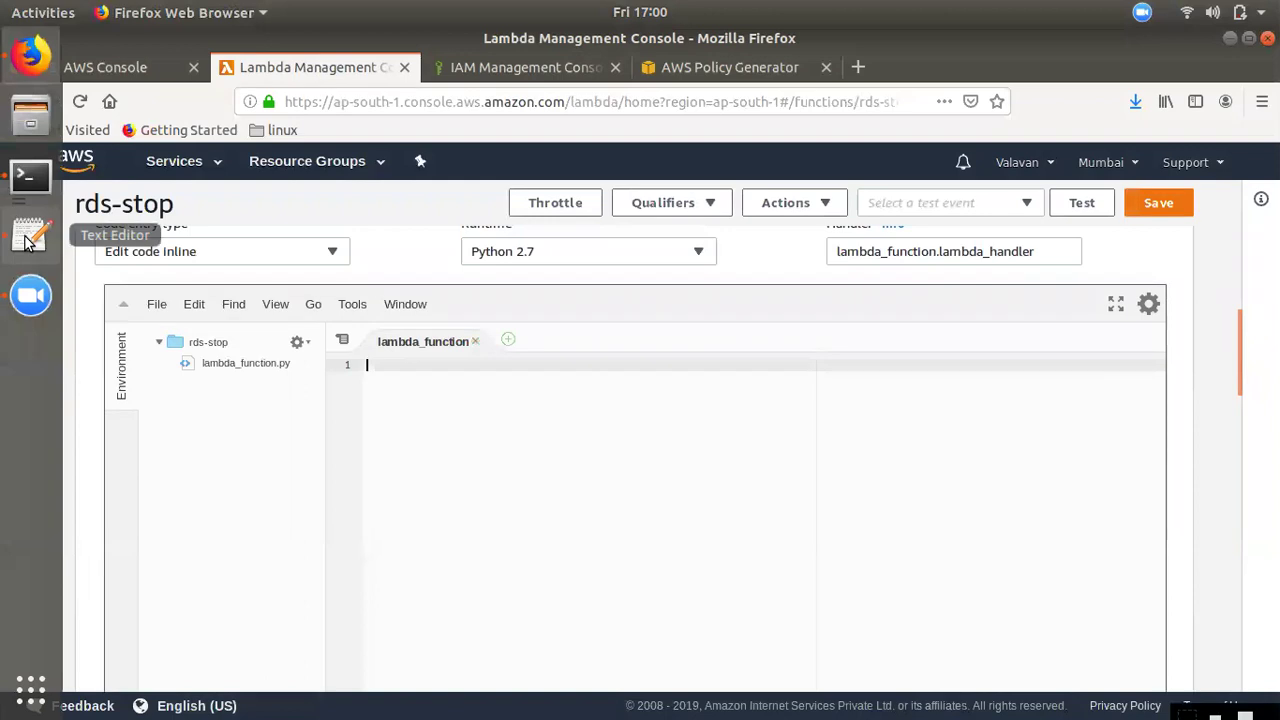
- Switch to the text editor and copy the complete RDS stop script from Untitled Document 1, from import sys to its closing brace
{"action": "left_click", "coordinate": [24, 237]}
{"action": "scroll", "coordinate": [150, 200], "scroll_direction": "up", "scroll_amount": 10}
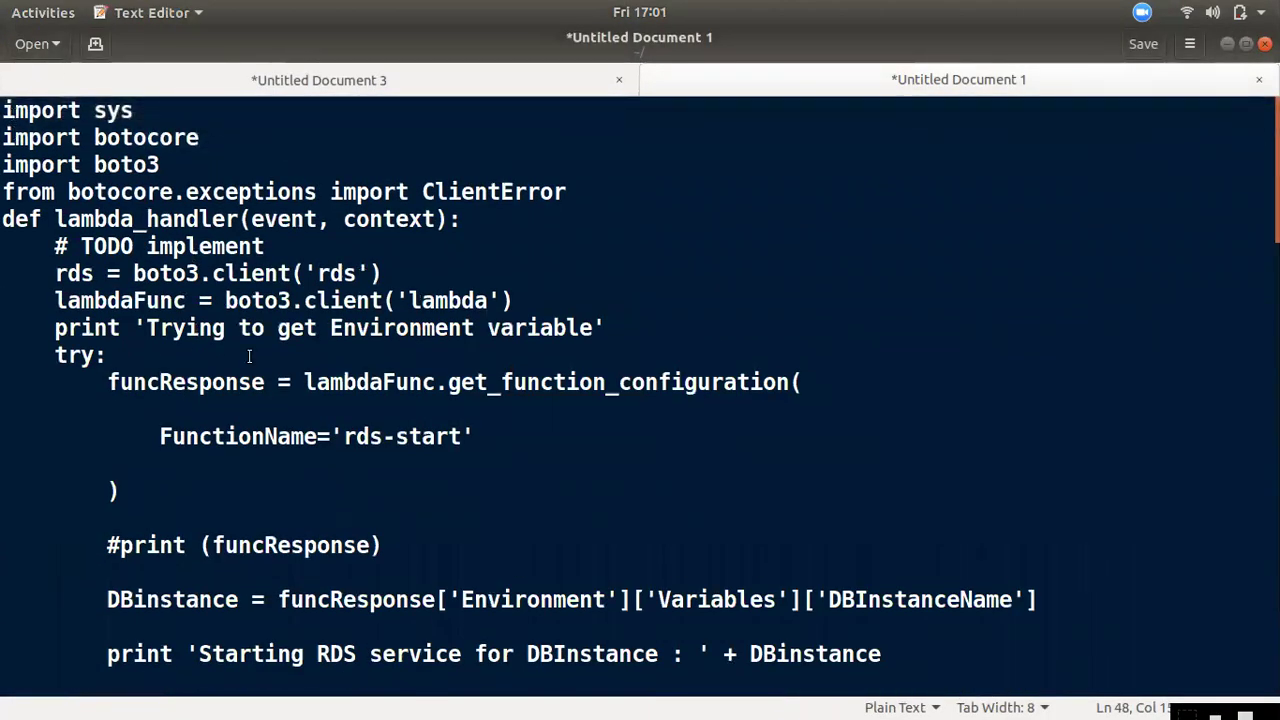
{"action": "scroll", "coordinate": [332, 478], "scroll_direction": "down", "scroll_amount": 3}
{"action": "scroll", "coordinate": [352, 437], "scroll_direction": "up", "scroll_amount": 2}
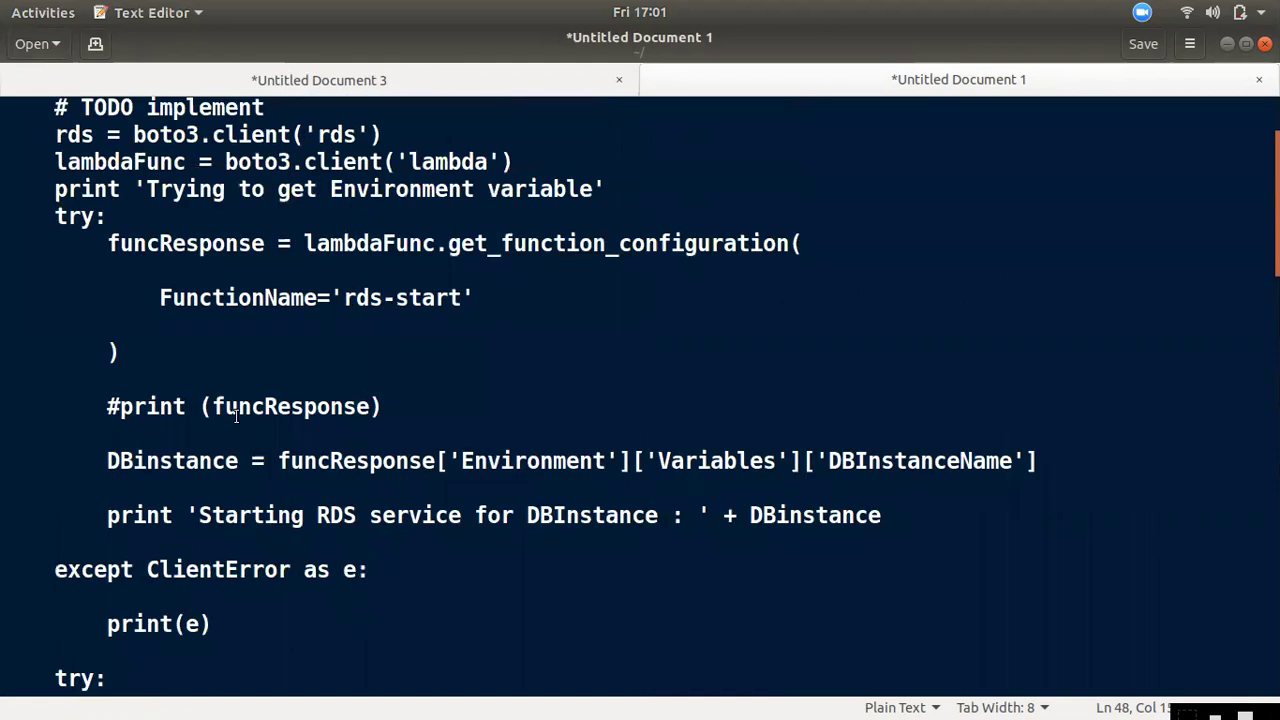
{"action": "scroll", "coordinate": [476, 523], "scroll_direction": "down", "scroll_amount": 5}
{"action": "scroll", "coordinate": [459, 536], "scroll_direction": "down", "scroll_amount": 8}
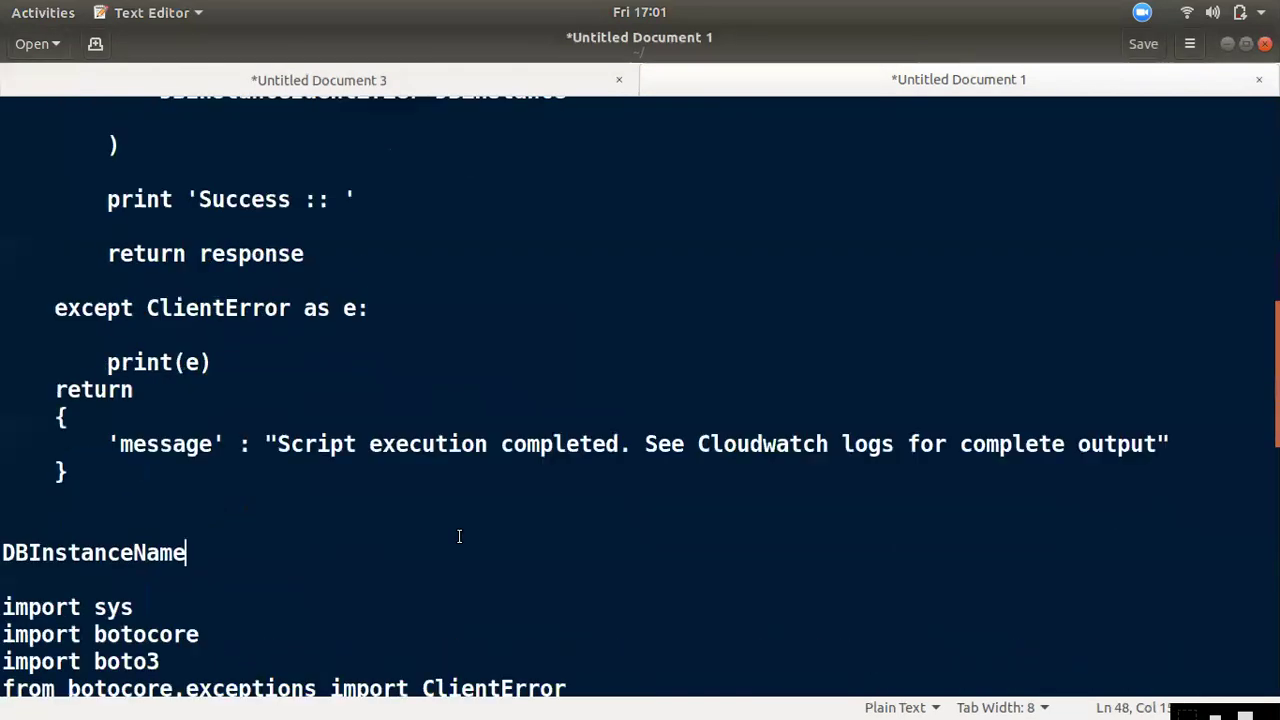
{"action": "left_click", "coordinate": [5, 259]}
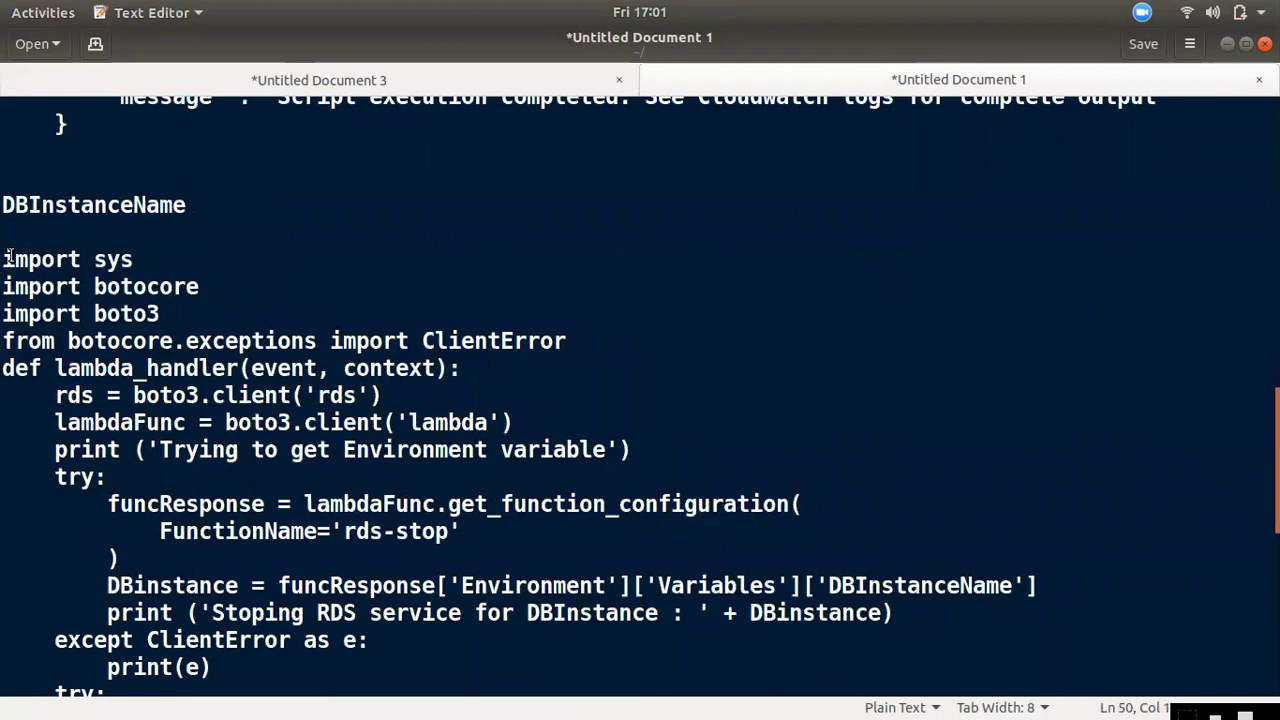
{"action": "left_click_drag", "start_coordinate": [5, 259], "coordinate": [93, 388]}
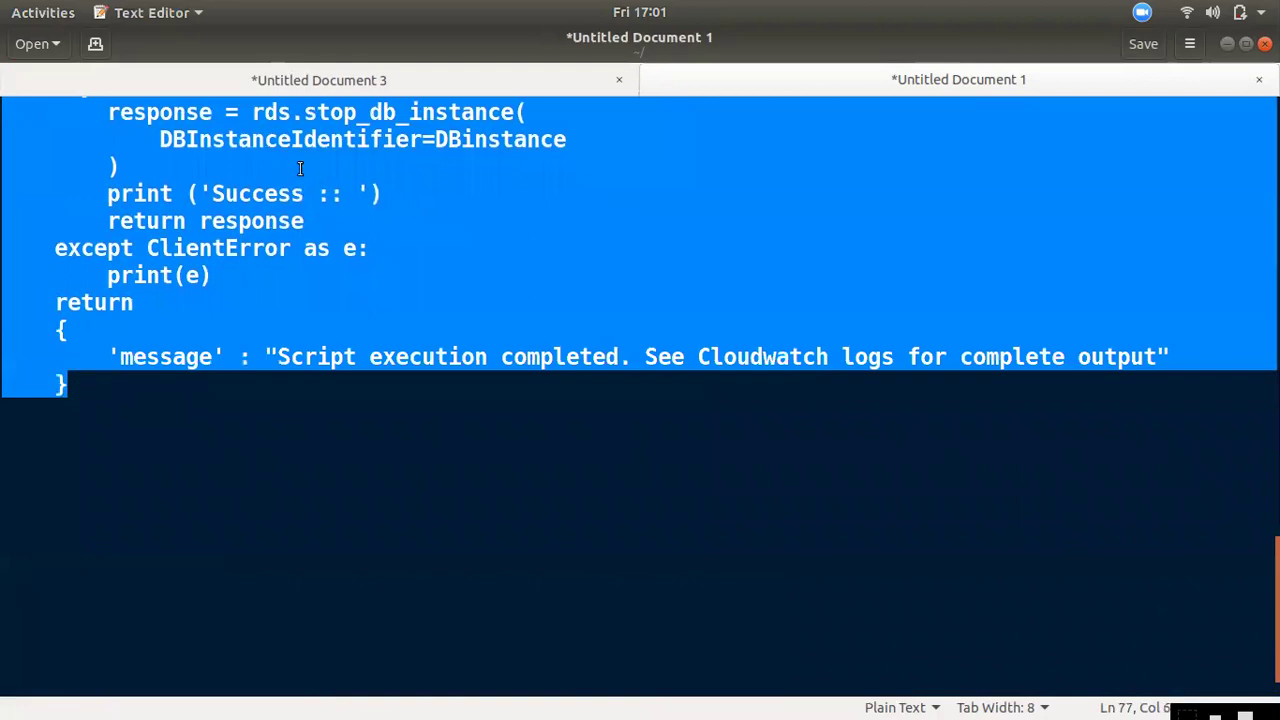
{"action": "key", "text": "Page_Up"}
{"action": "scroll", "coordinate": [300, 470], "scroll_direction": "down", "scroll_amount": 10}
{"action": "scroll", "coordinate": [200, 350], "scroll_direction": "up", "scroll_amount": 7}
{"action": "scroll", "coordinate": [86, 428], "scroll_direction": "up", "scroll_amount": 4}
{"action": "scroll", "coordinate": [44, 172], "scroll_direction": "down", "scroll_amount": 4}
{"action": "left_click_drag", "start_coordinate": [8, 143], "coordinate": [182, 488]}
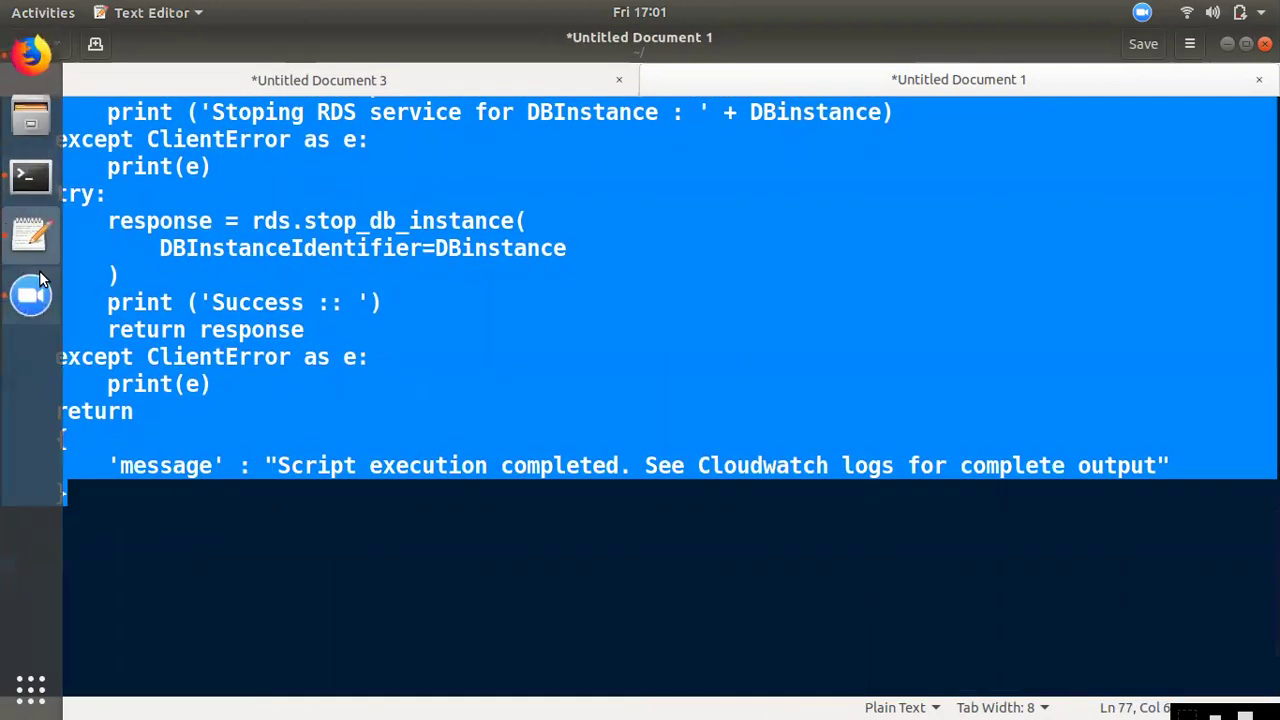
- Return to Firefox, paste the stop script into the empty lambda_function file and review the pasted code
{"action": "left_click", "coordinate": [22, 55]}
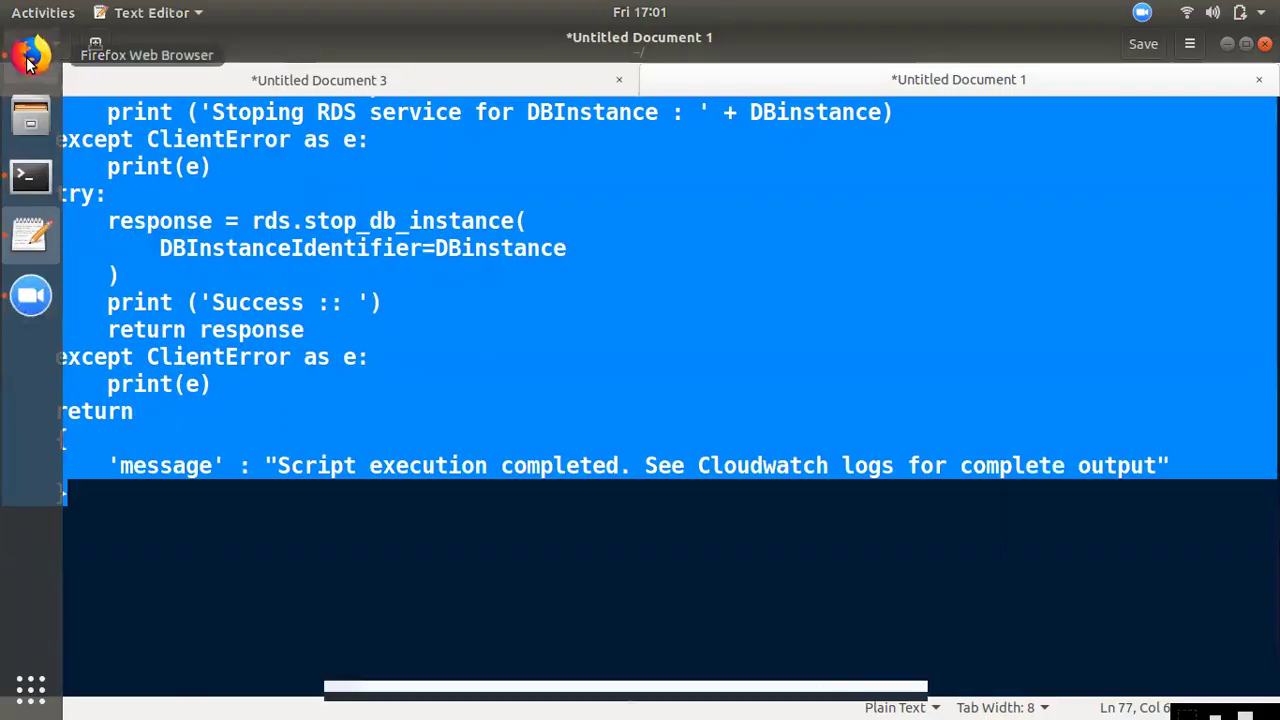
{"action": "key", "text": "ctrl+v"}
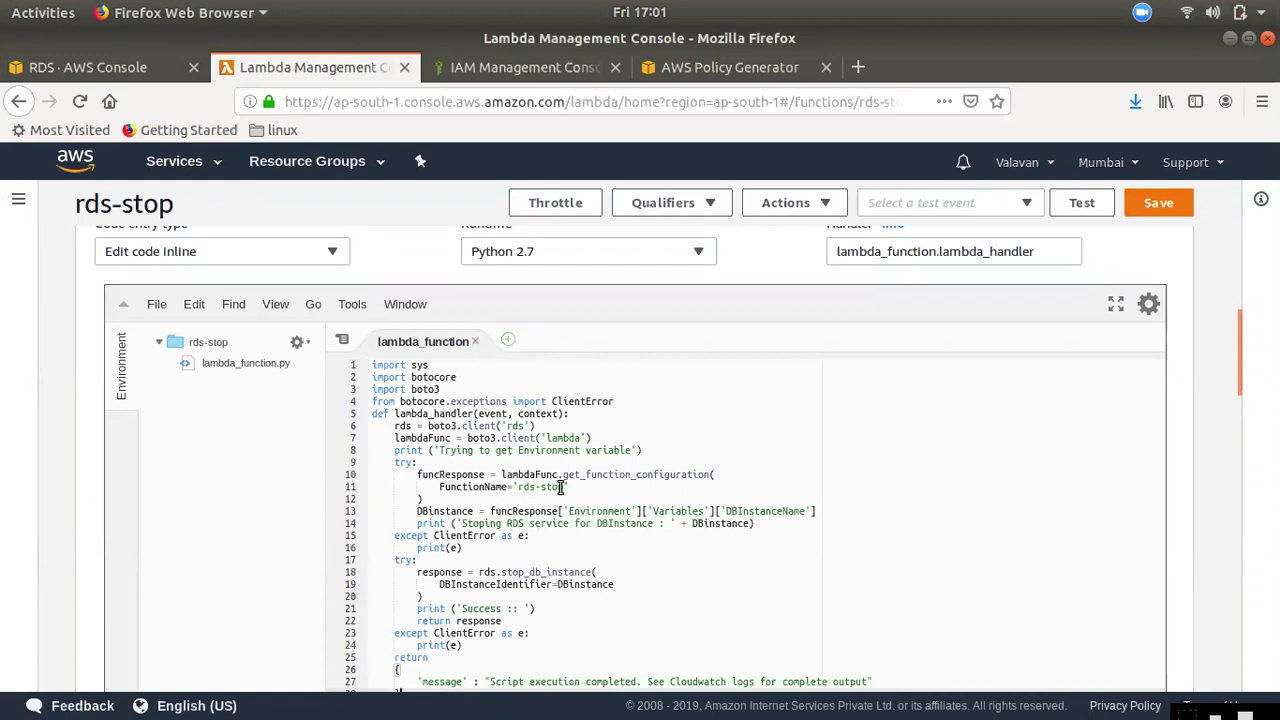
{"action": "scroll", "coordinate": [177, 334], "scroll_direction": "up", "scroll_amount": 10}
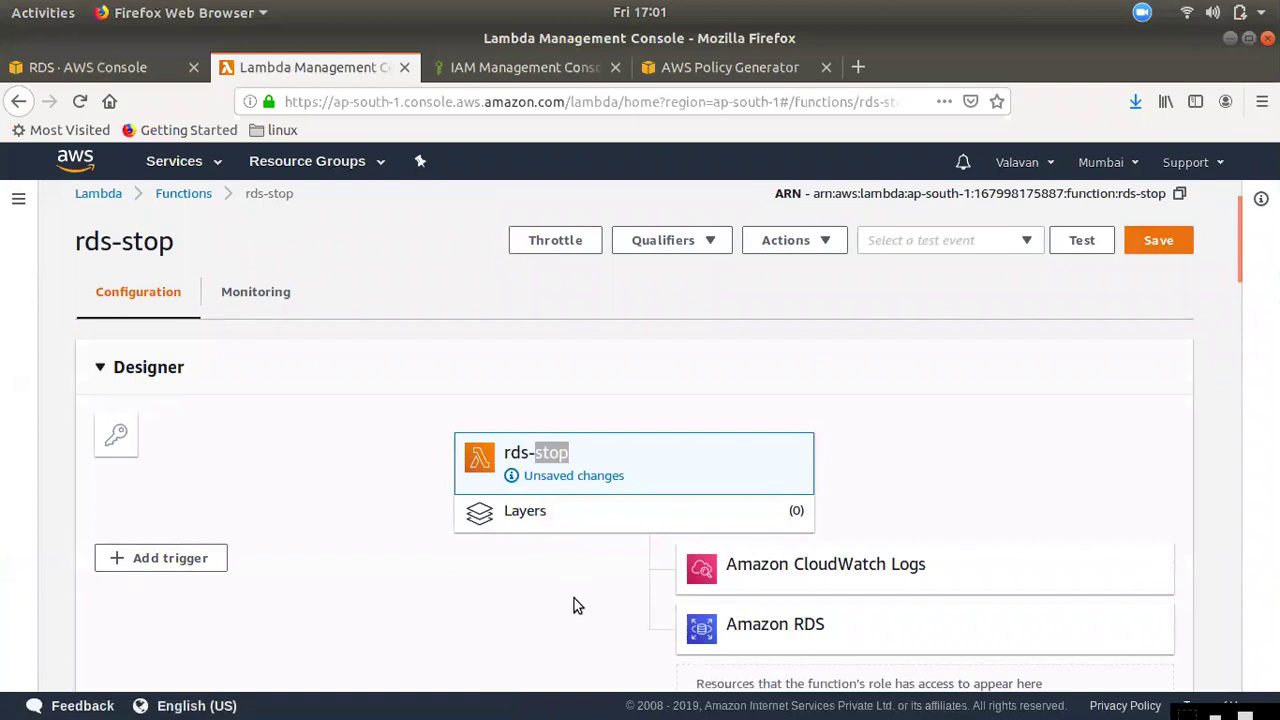
{"action": "scroll", "coordinate": [577, 605], "scroll_direction": "down", "scroll_amount": 10}
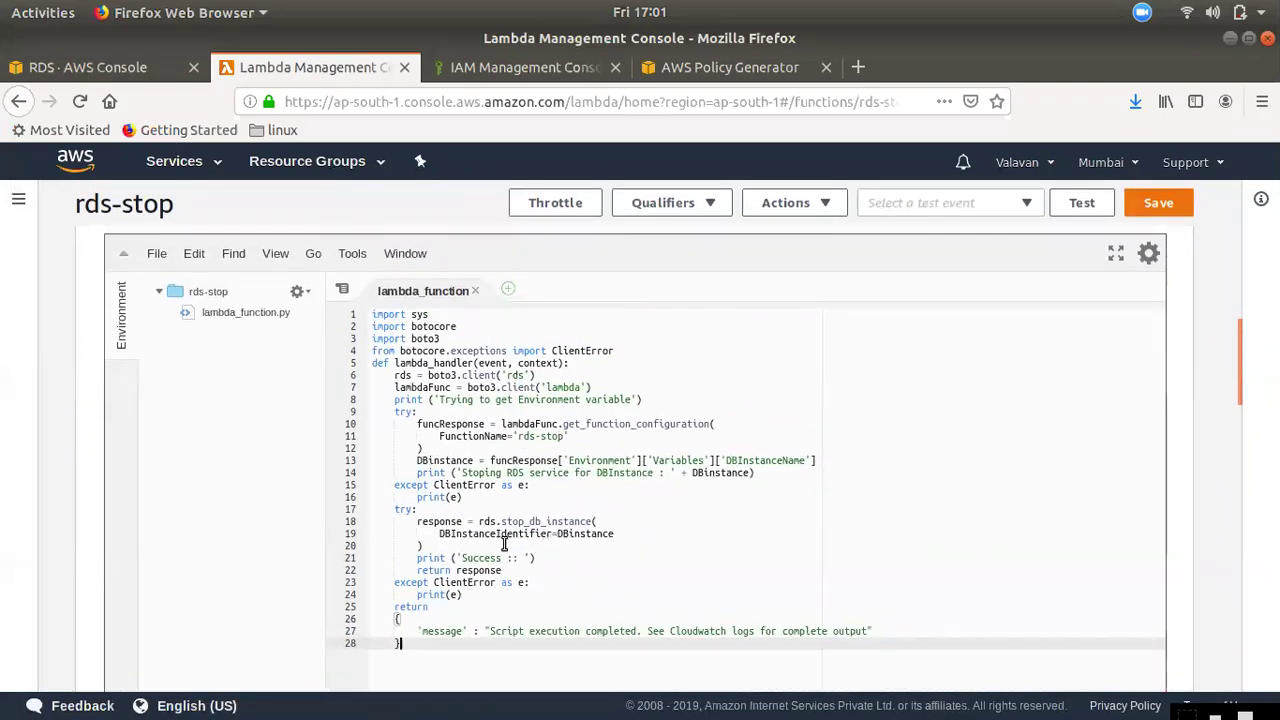
{"action": "scroll", "coordinate": [676, 556], "scroll_direction": "down", "scroll_amount": 3}
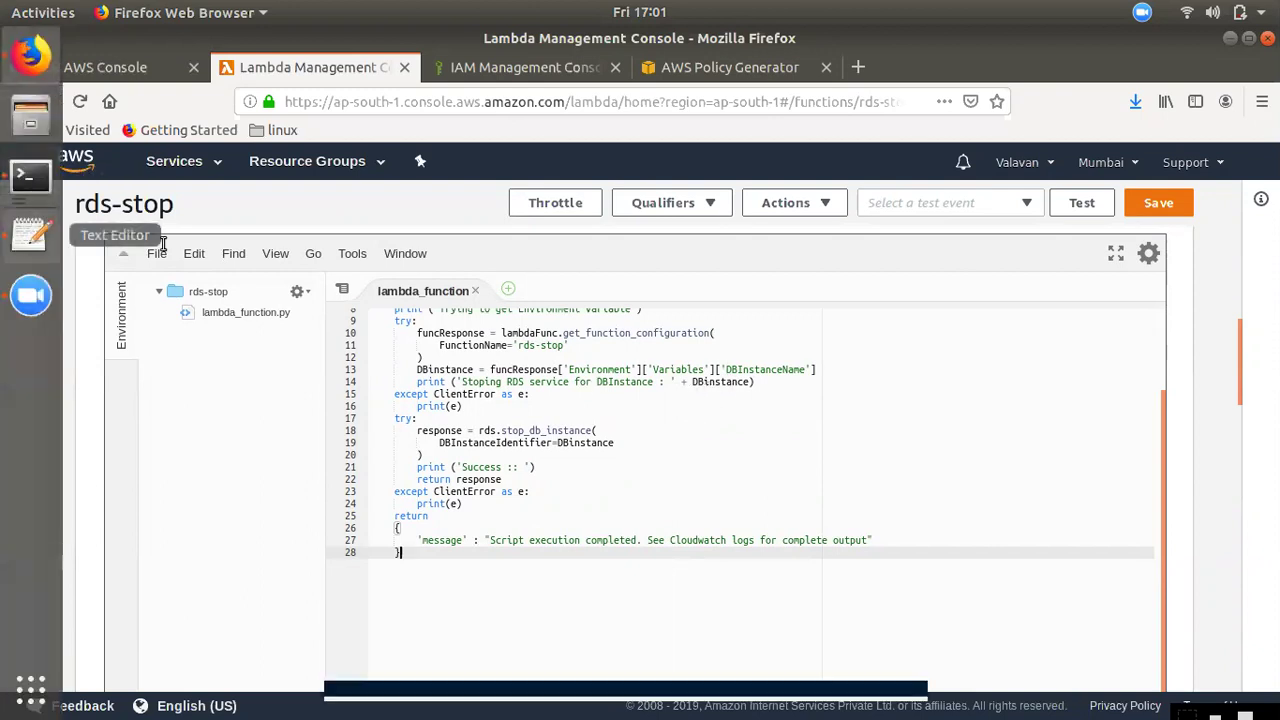
- Switch to the text editor and copy the environment variable name DBInstanceName from the RDS stop script
{"action": "left_click", "coordinate": [30, 235]}
{"action": "key", "text": "ctrl+v"}
{"action": "scroll", "coordinate": [182, 290], "scroll_direction": "up", "scroll_amount": 10}
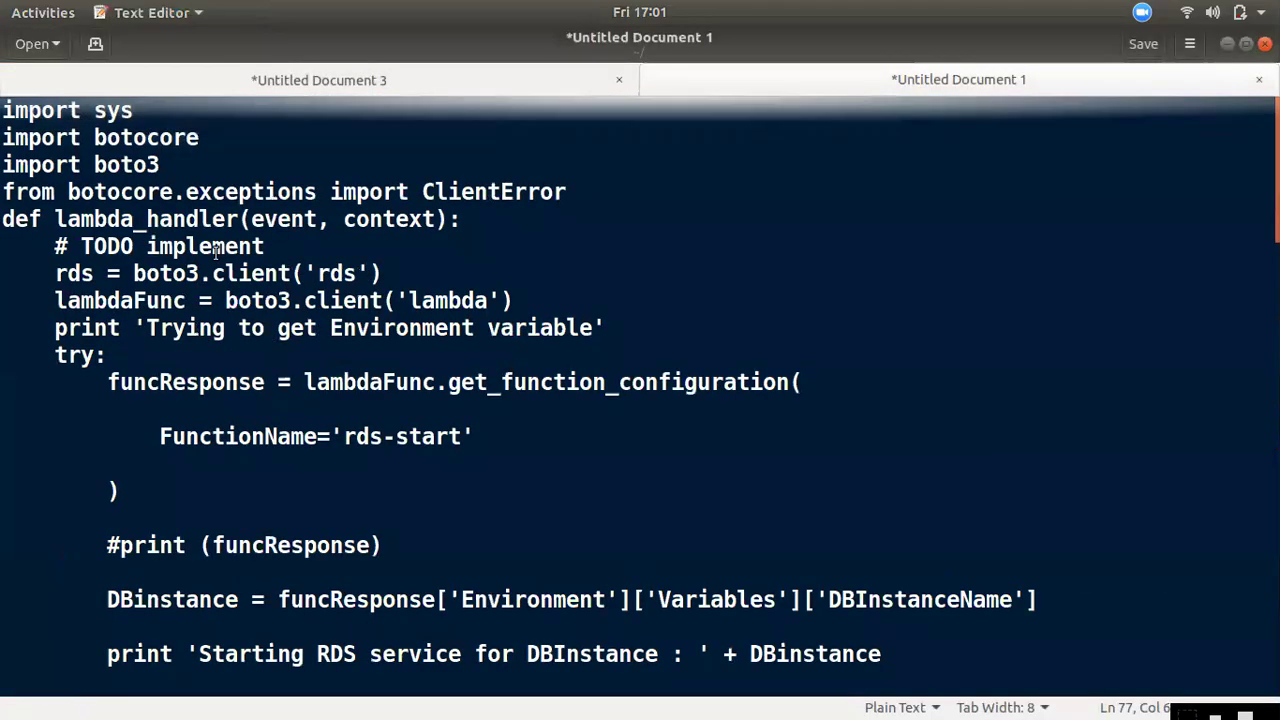
{"action": "scroll", "coordinate": [329, 458], "scroll_direction": "down", "scroll_amount": 10}
{"action": "scroll", "coordinate": [334, 454], "scroll_direction": "down", "scroll_amount": 3}
{"action": "scroll", "coordinate": [334, 454], "scroll_direction": "down", "scroll_amount": 3}
{"action": "left_click", "coordinate": [140, 543]}
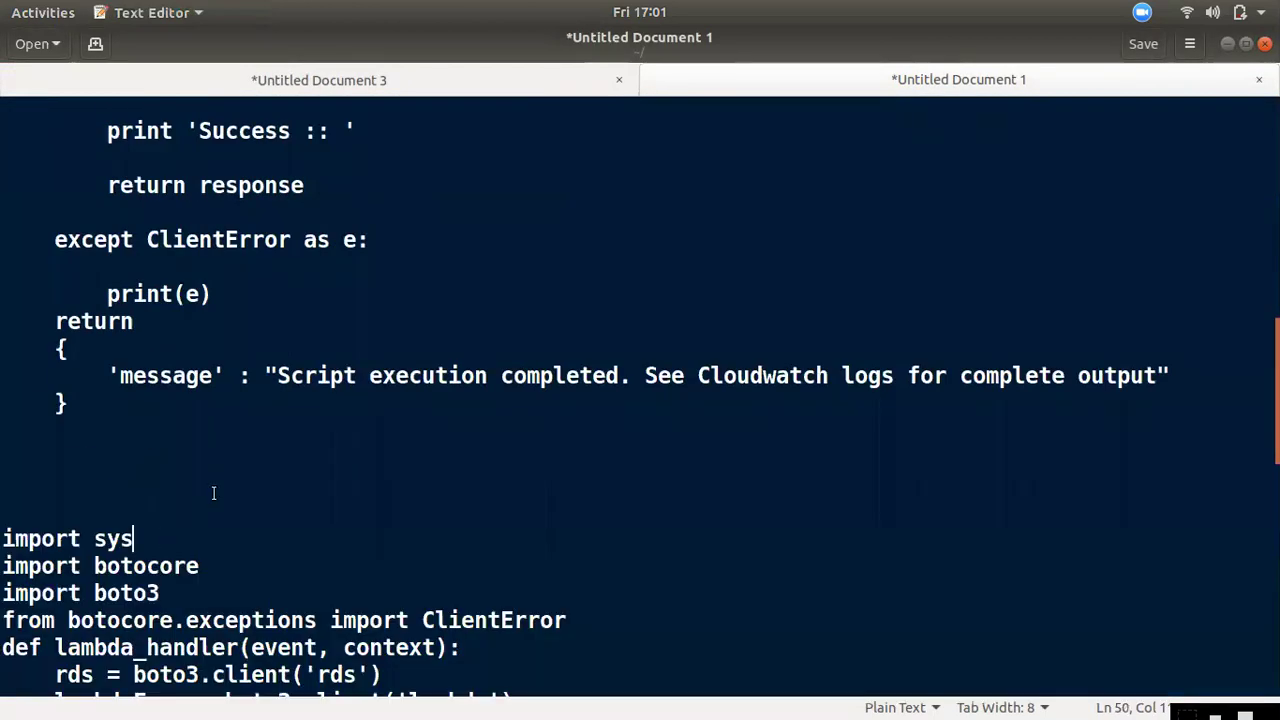
{"action": "scroll", "coordinate": [213, 492], "scroll_direction": "up", "scroll_amount": 15}
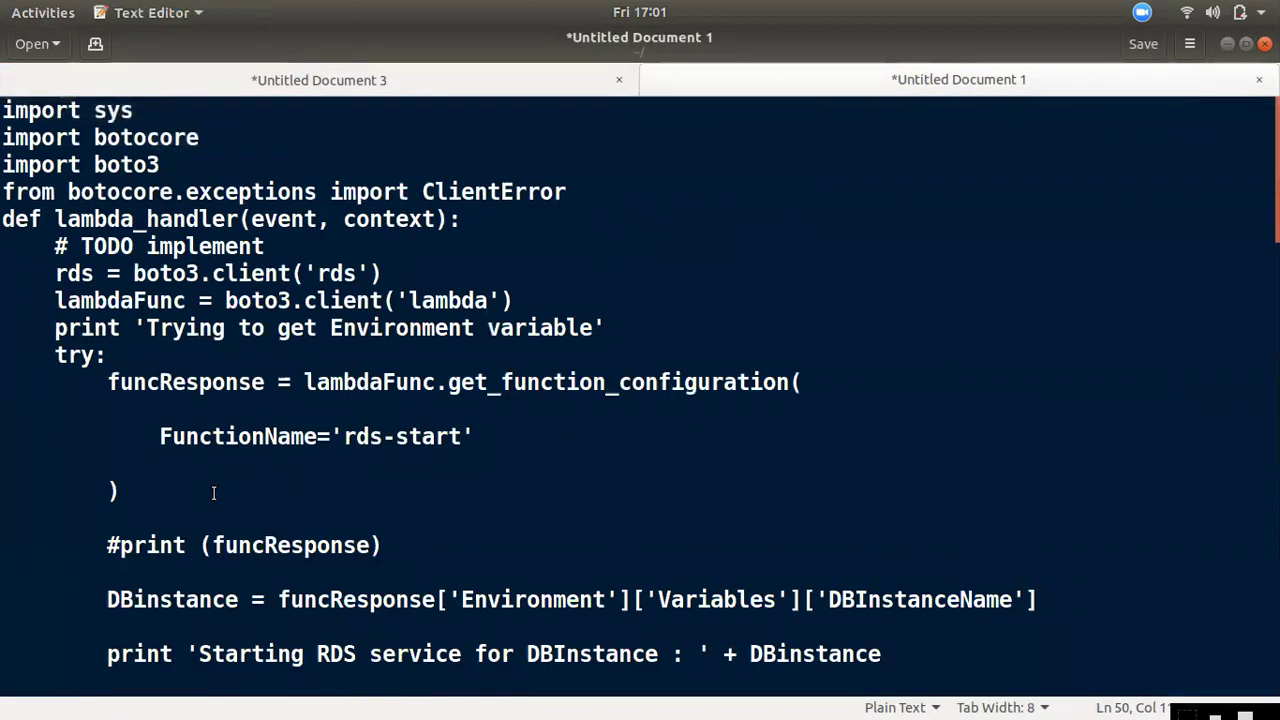
{"action": "scroll", "coordinate": [213, 492], "scroll_direction": "down", "scroll_amount": 15}
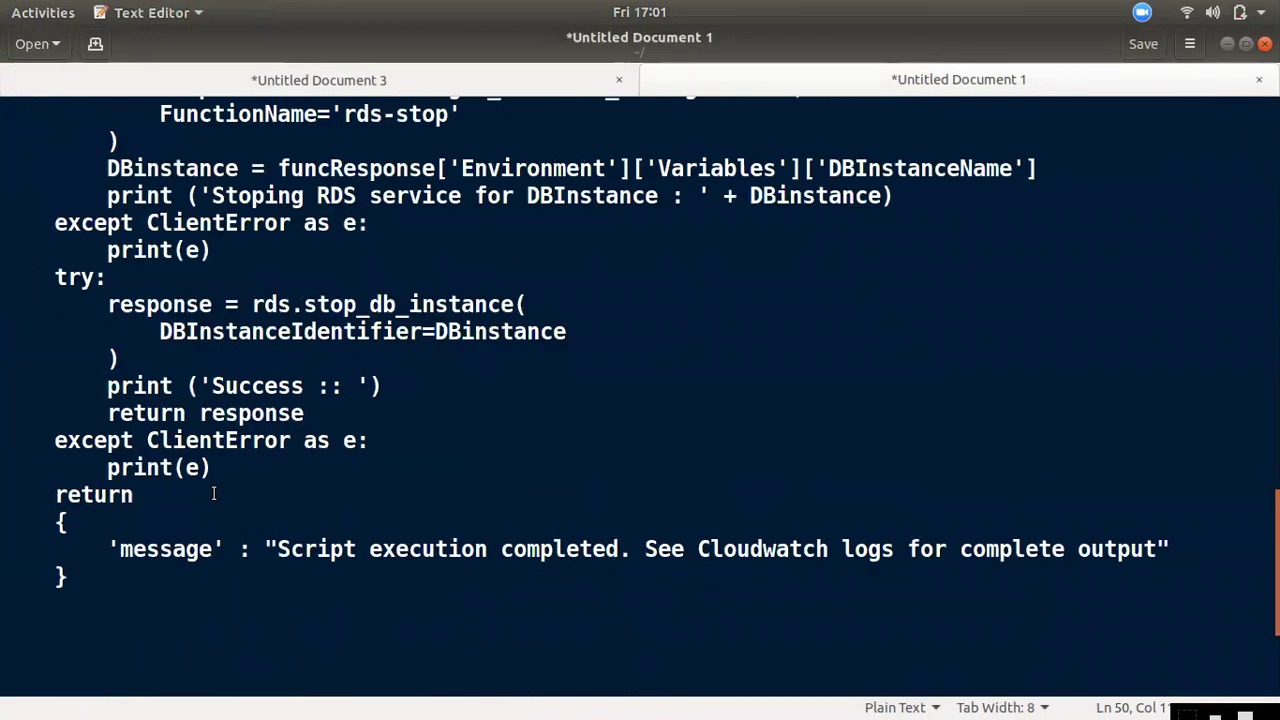
{"action": "scroll", "coordinate": [213, 492], "scroll_direction": "up", "scroll_amount": 6}
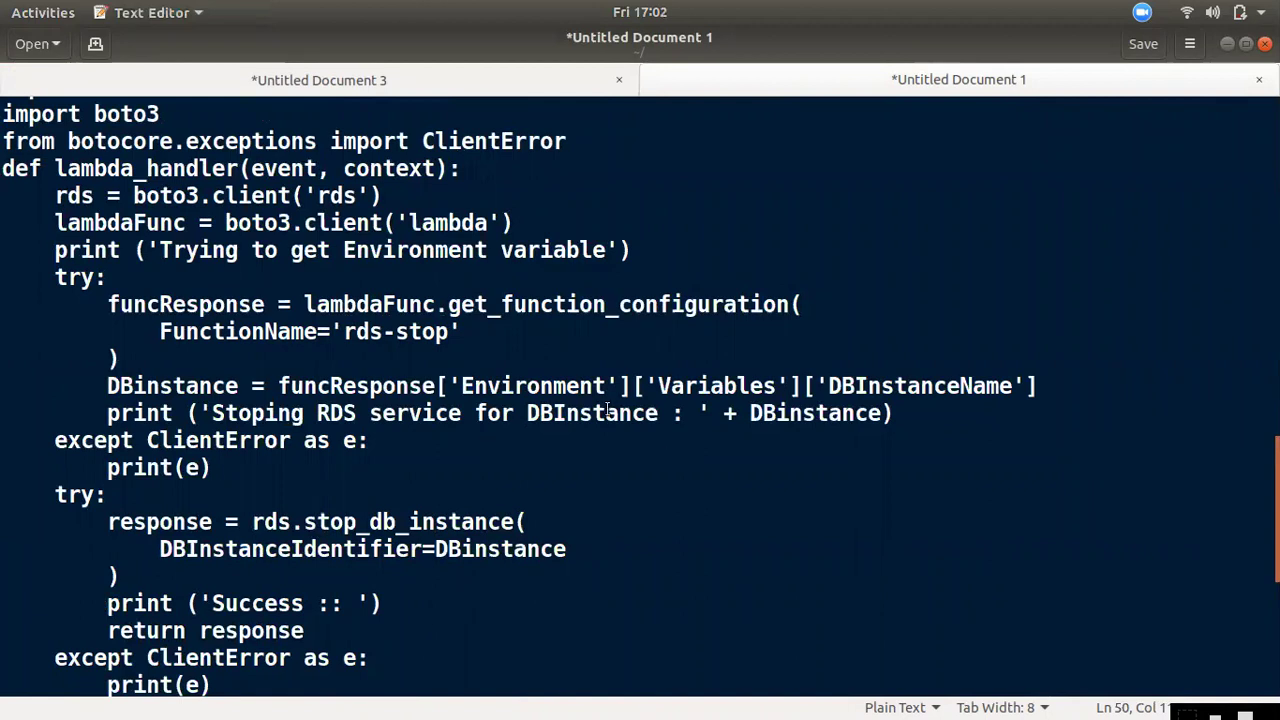
{"action": "left_click_drag", "start_coordinate": [829, 388], "coordinate": [1015, 391]}
{"action": "key", "text": "ctrl+c"}
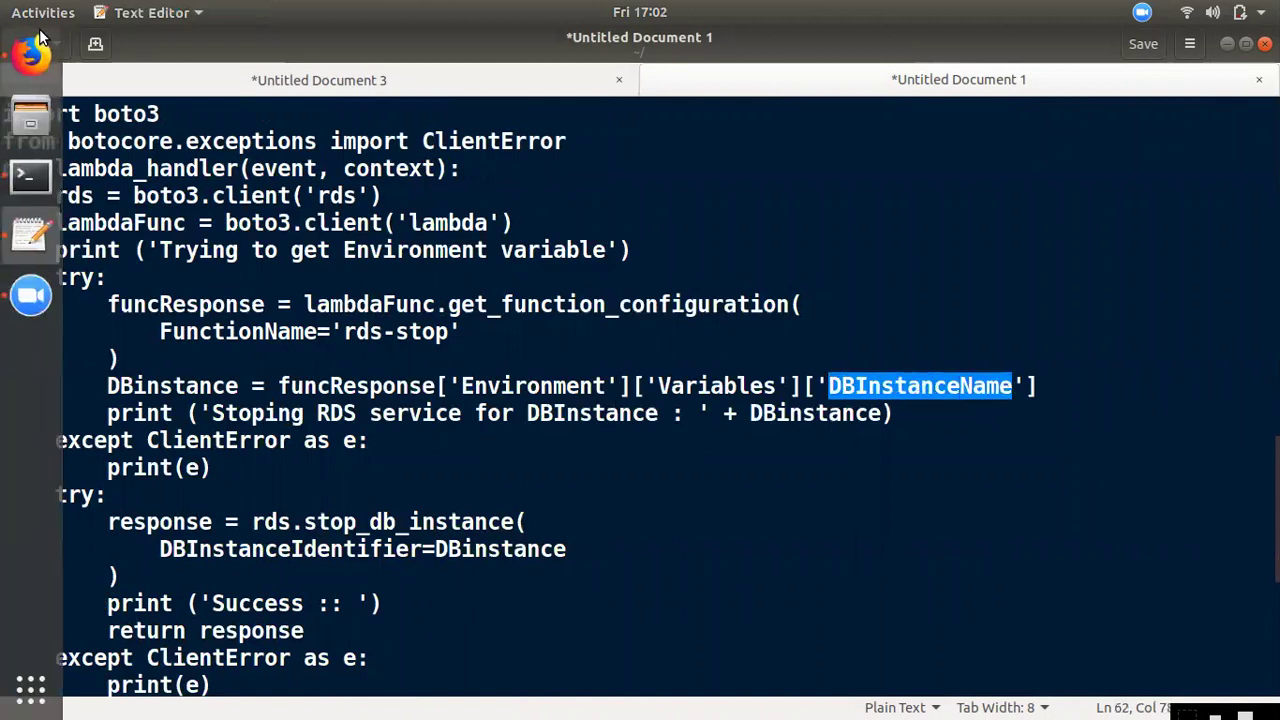
- Return to Firefox and paste DBInstanceName as the key of the rds-stop function's first environment variable
{"action": "left_click", "coordinate": [26, 52]}
{"action": "scroll", "coordinate": [457, 565], "scroll_direction": "down", "scroll_amount": 5}
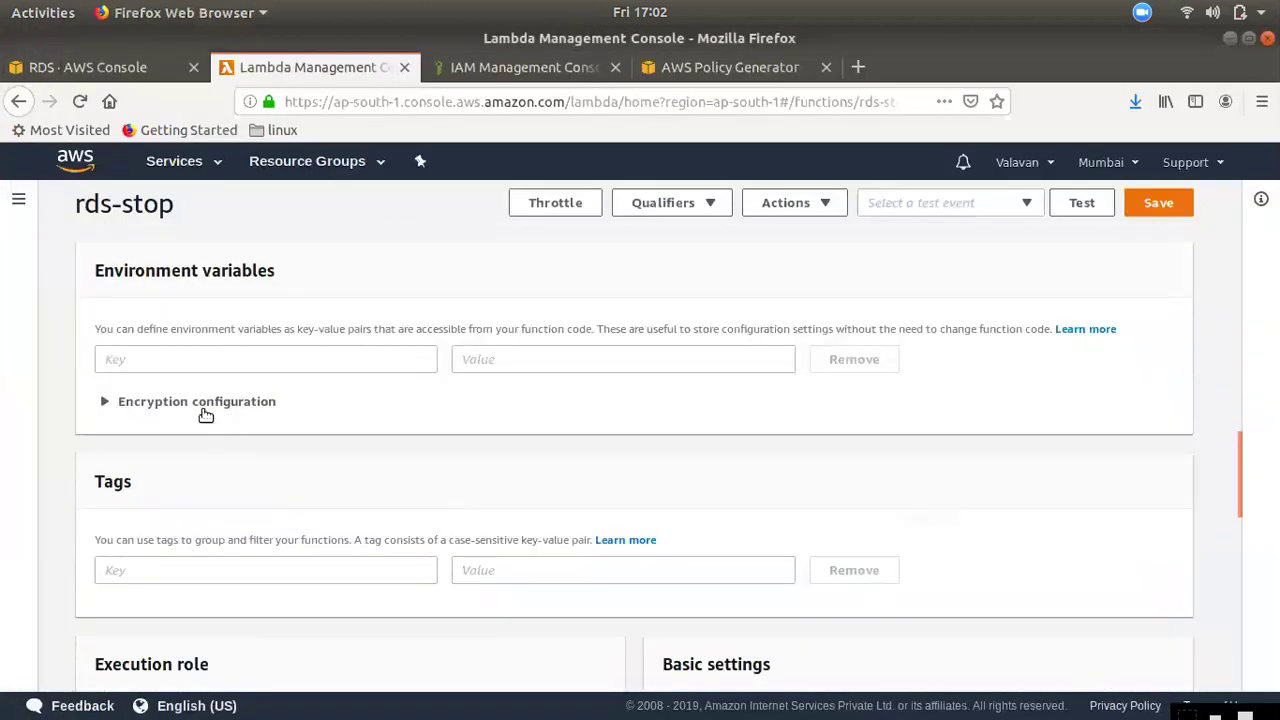
{"action": "left_click", "coordinate": [139, 358]}
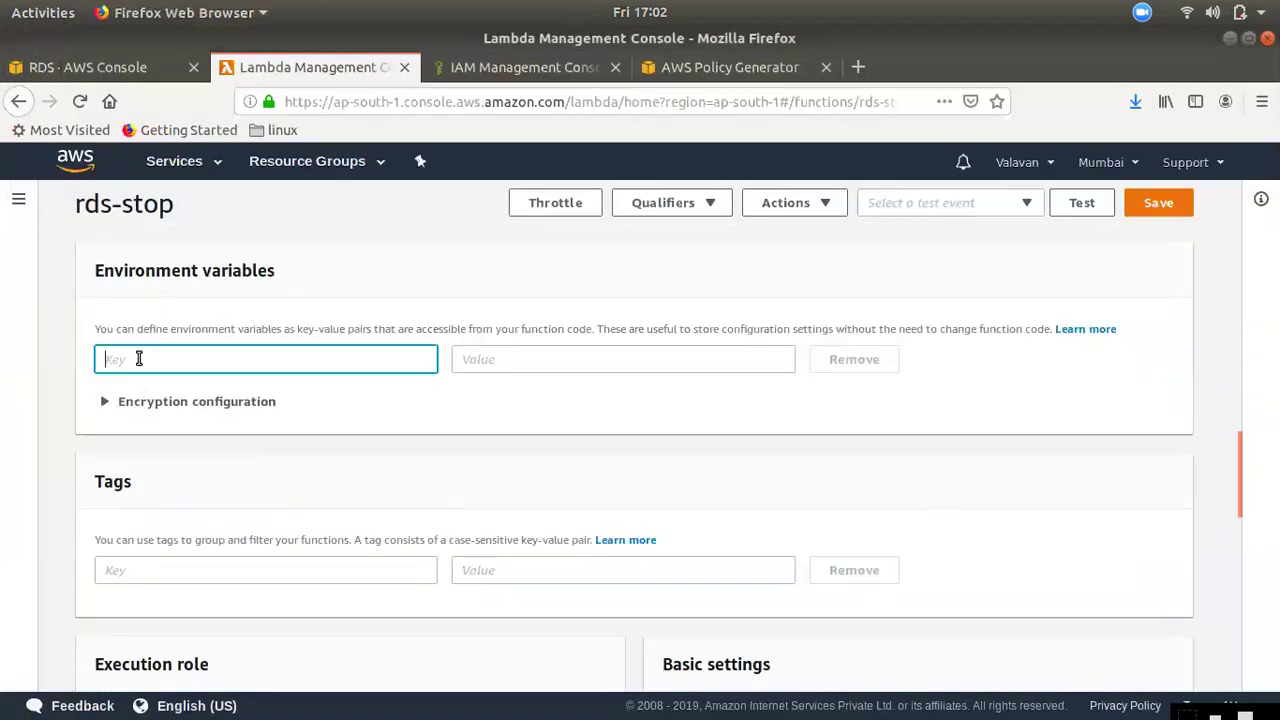
{"action": "key", "text": "ctrl+v"}
{"action": "left_click", "coordinate": [511, 360]}
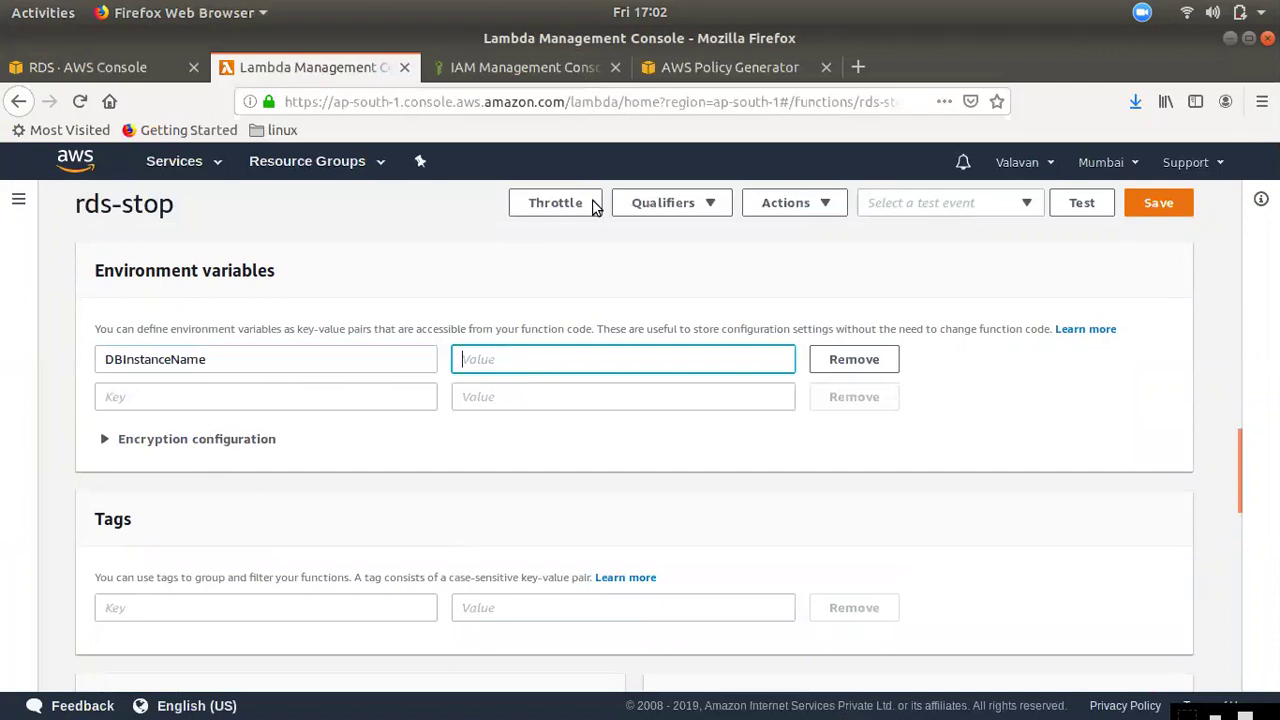
- Check the DB identifier in the RDS databases list, and examine the function name and environment variable lines in the stop script
{"action": "left_click", "coordinate": [88, 67]}
{"action": "scroll", "coordinate": [358, 466], "scroll_direction": "left", "scroll_amount": 5}
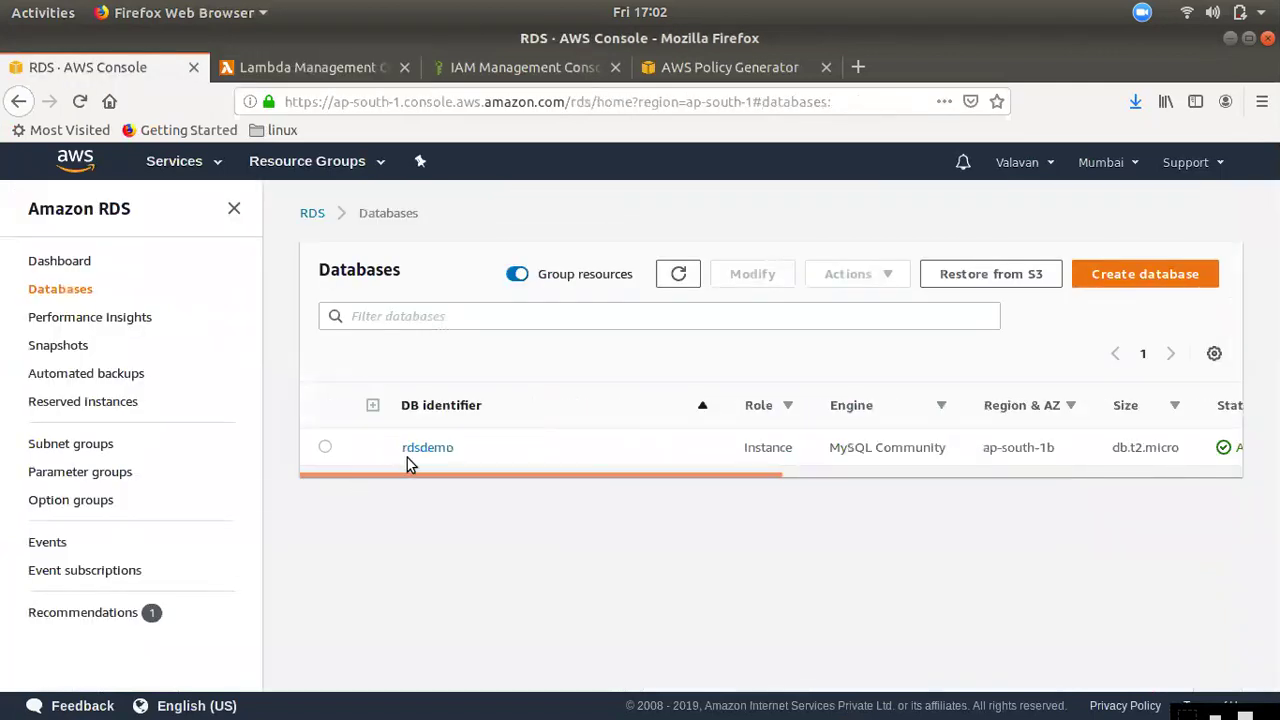
{"action": "left_click", "coordinate": [307, 67]}
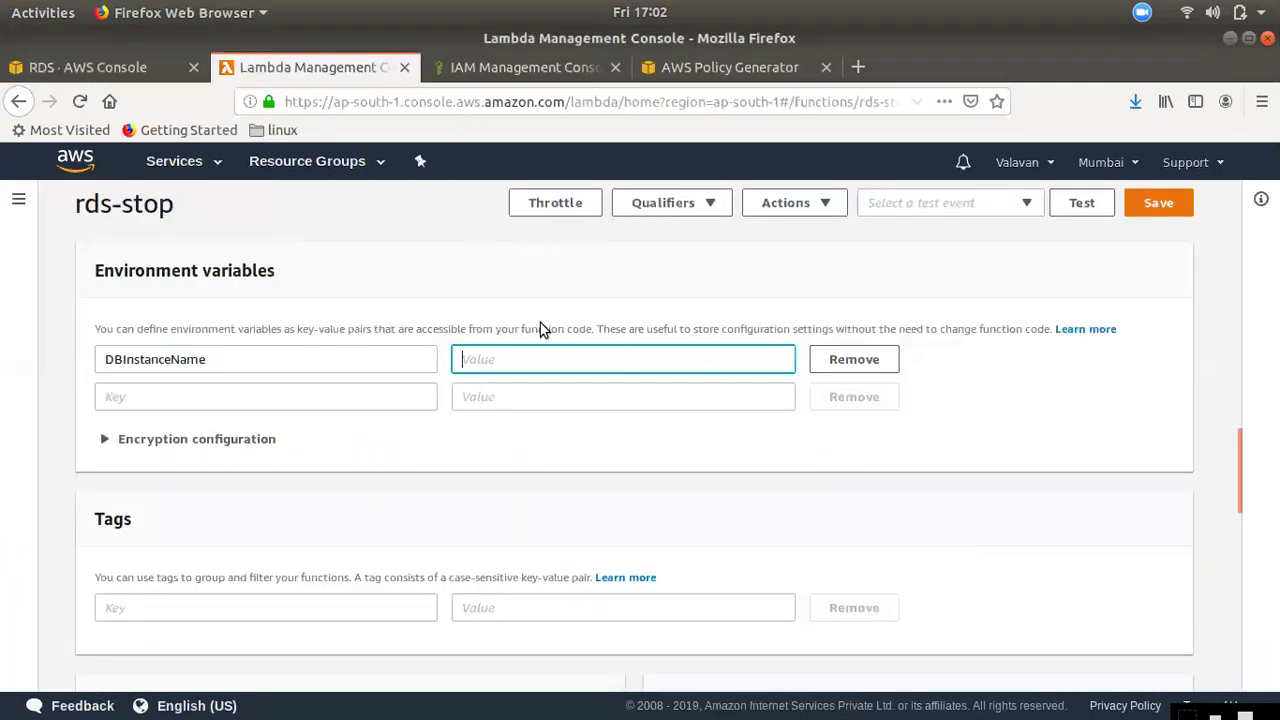
{"action": "scroll", "coordinate": [540, 330], "scroll_direction": "up", "scroll_amount": 5}
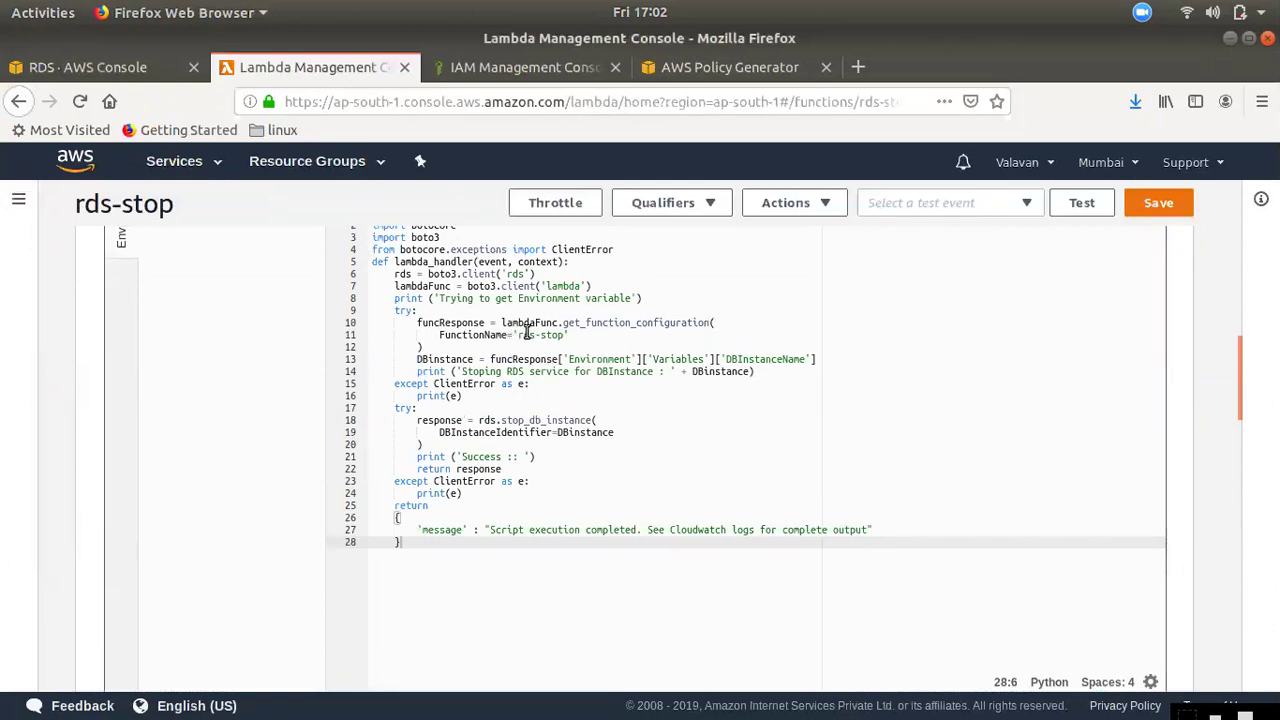
{"action": "left_click_drag", "start_coordinate": [517, 335], "coordinate": [572, 335]}
{"action": "left_click", "coordinate": [486, 396]}
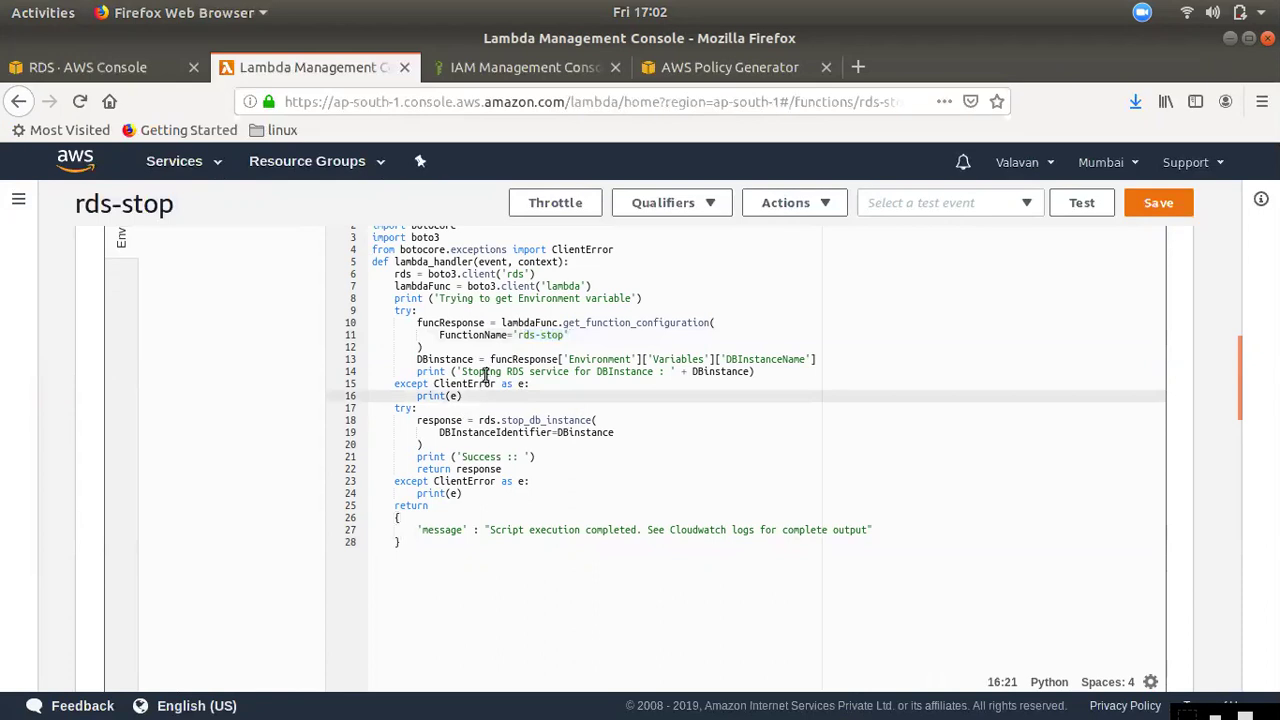
{"action": "key", "text": "ctrl+plus"}
{"action": "key", "text": "ctrl+plus"}
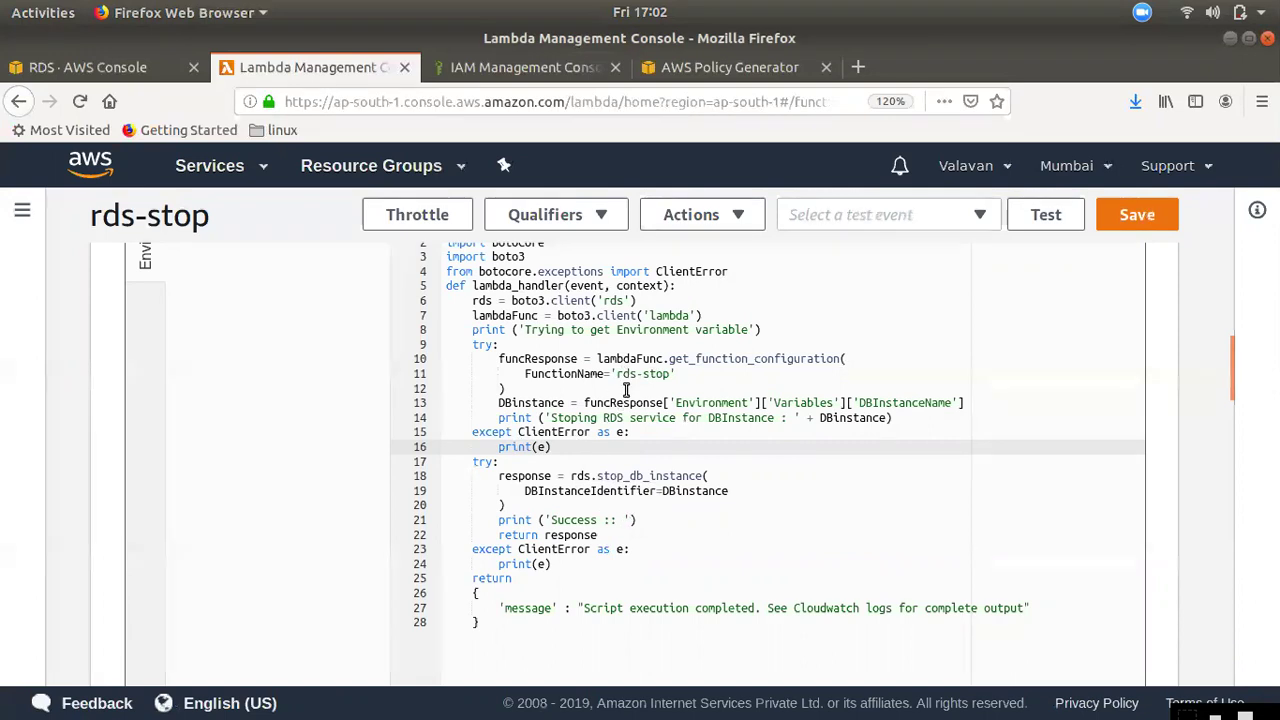
{"action": "scroll", "coordinate": [490, 565], "scroll_direction": "down", "scroll_amount": 8}
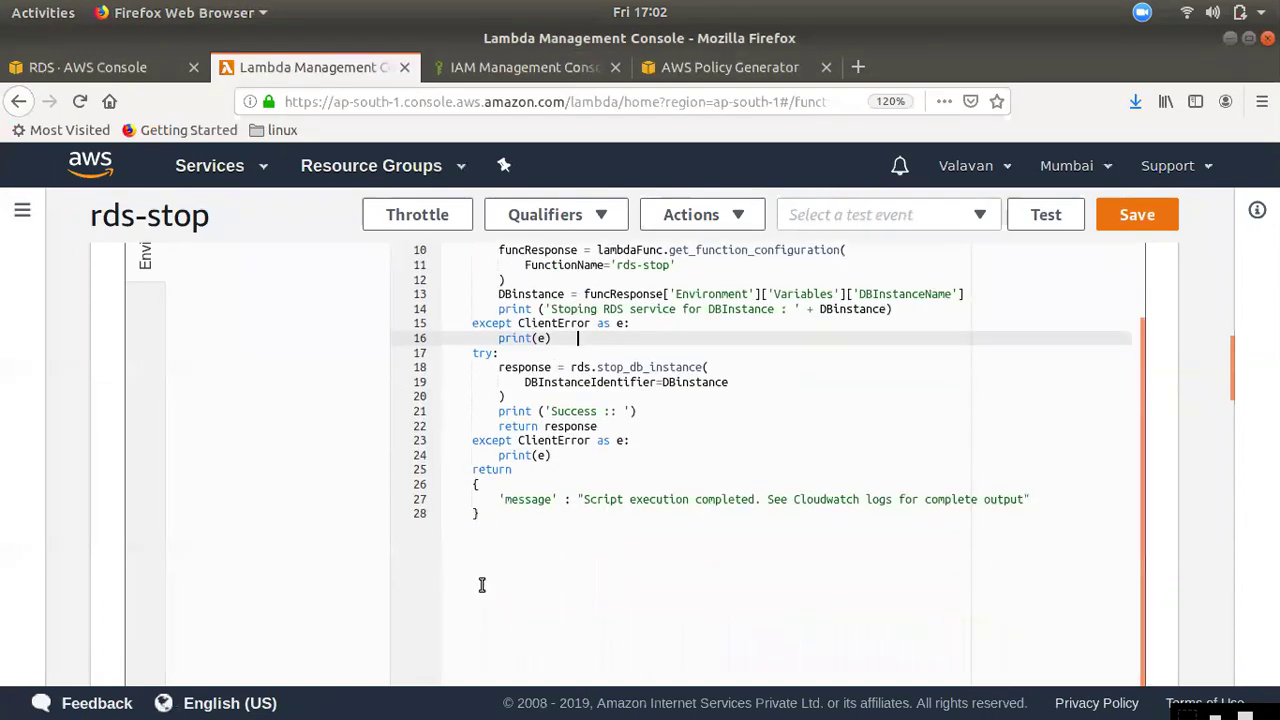
- Set the DBInstanceName environment variable's value to rdsdemo and check it against the RDS databases list
{"action": "left_click", "coordinate": [510, 496]}
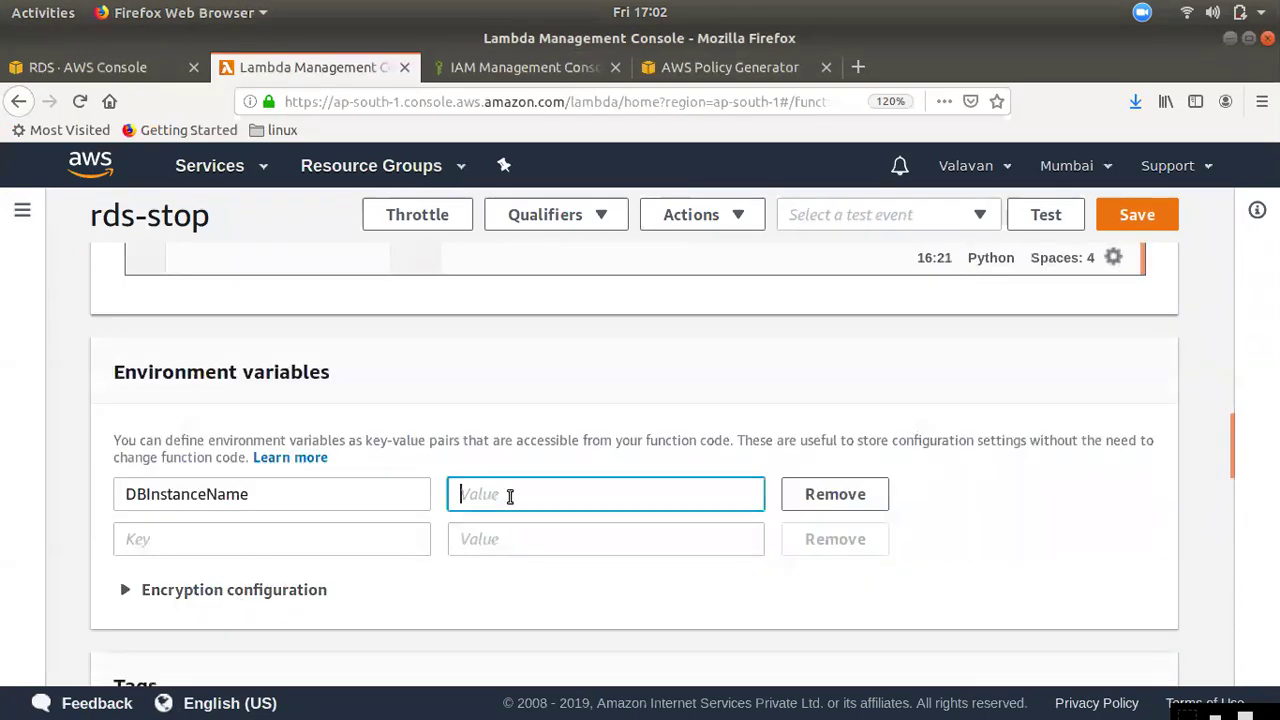
{"action": "type", "text": "rdsdemo"}
{"action": "left_click", "coordinate": [88, 67]}
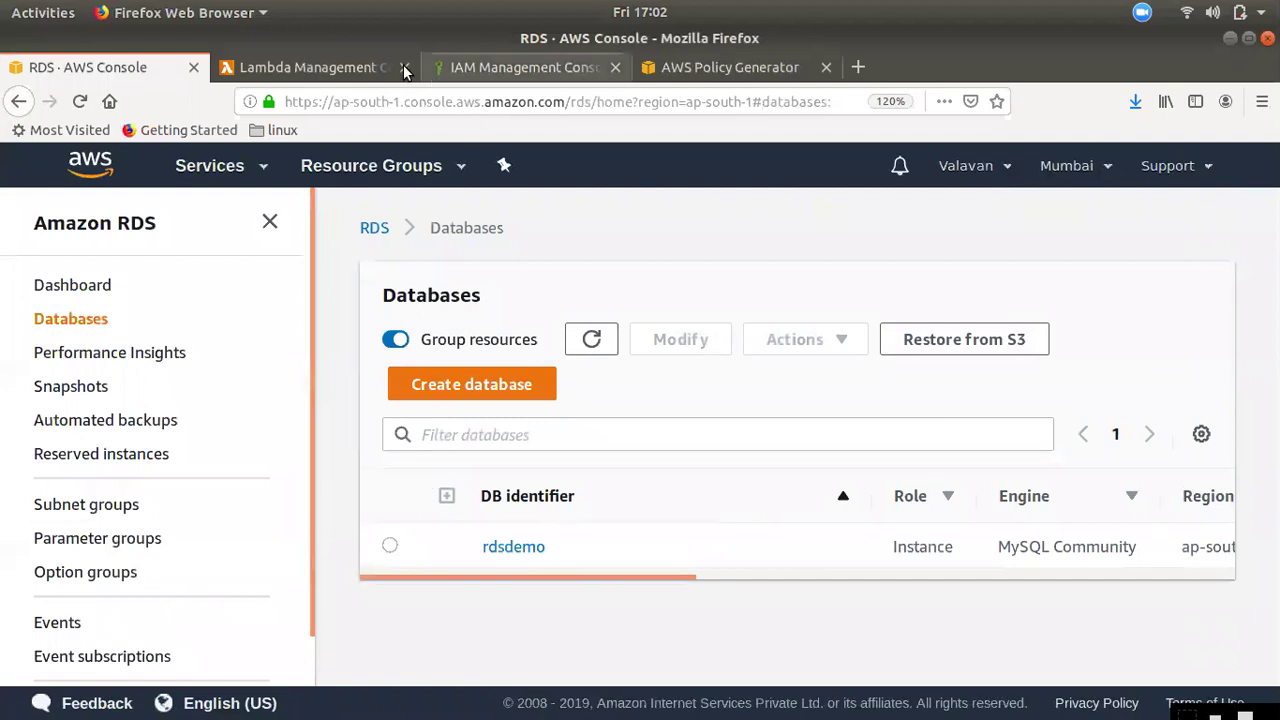
{"action": "left_click", "coordinate": [398, 70]}
- Review the rds-stop function's execution role and basic settings, and save the function
{"action": "scroll", "coordinate": [574, 539], "scroll_direction": "down", "scroll_amount": 4}
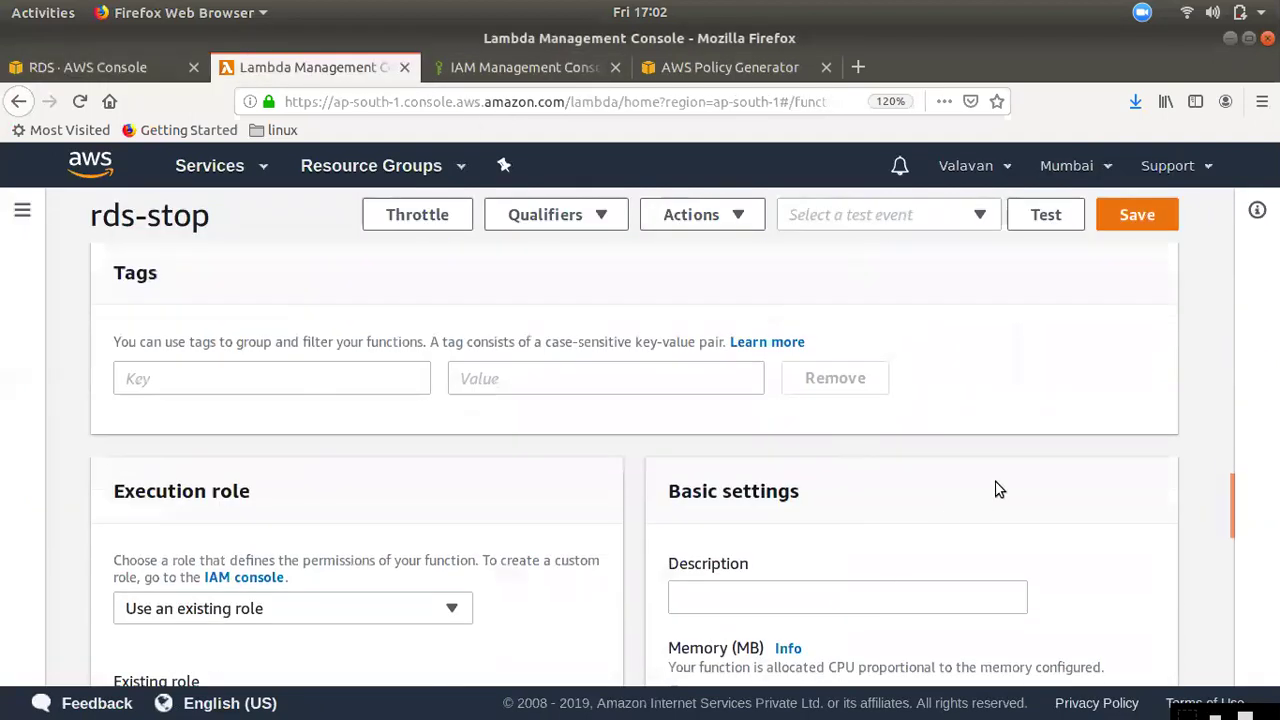
{"action": "scroll", "coordinate": [1050, 434], "scroll_direction": "down", "scroll_amount": 2}
{"action": "scroll", "coordinate": [855, 566], "scroll_direction": "down", "scroll_amount": 1}
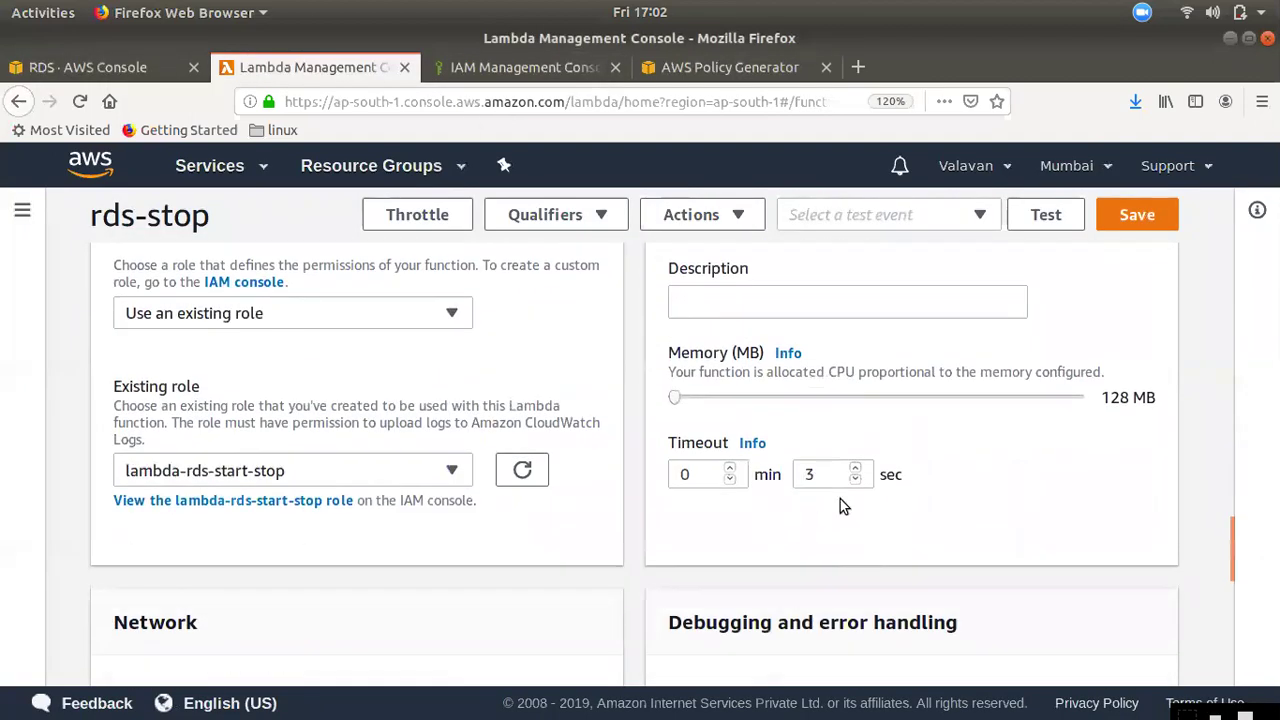
{"action": "scroll", "coordinate": [1091, 469], "scroll_direction": "up", "scroll_amount": 7}
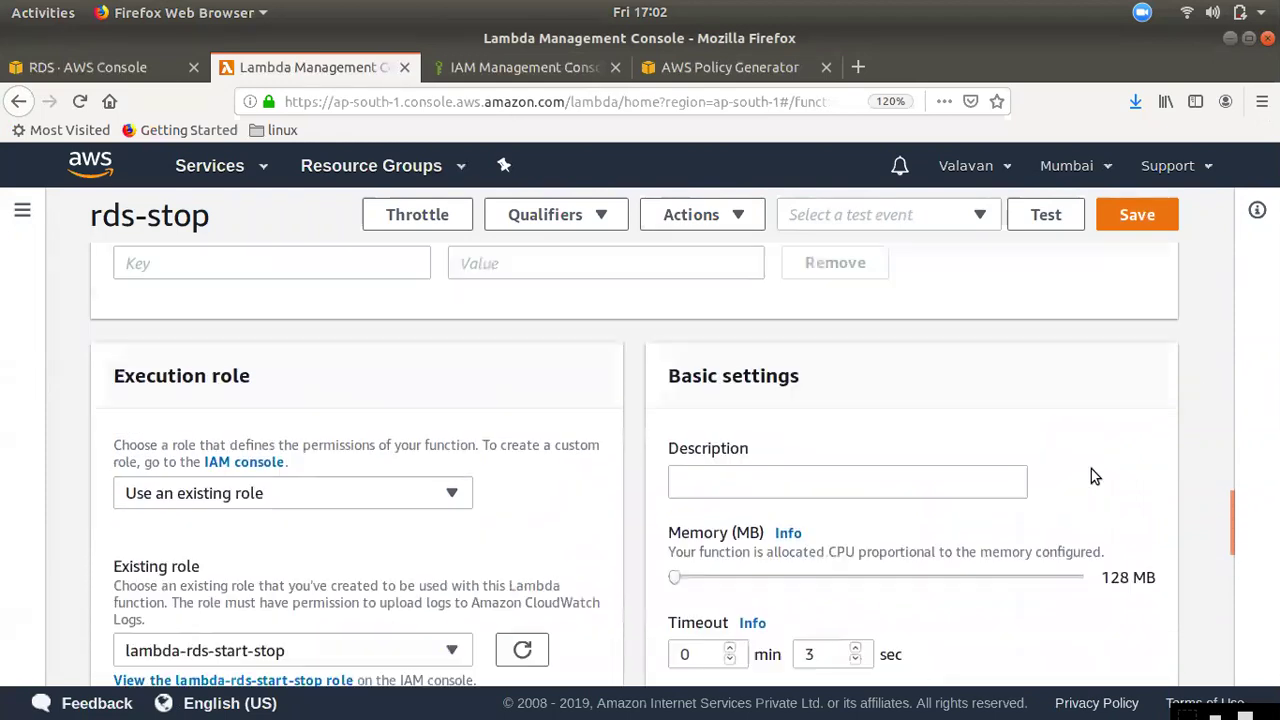
{"action": "left_click", "coordinate": [1135, 222]}
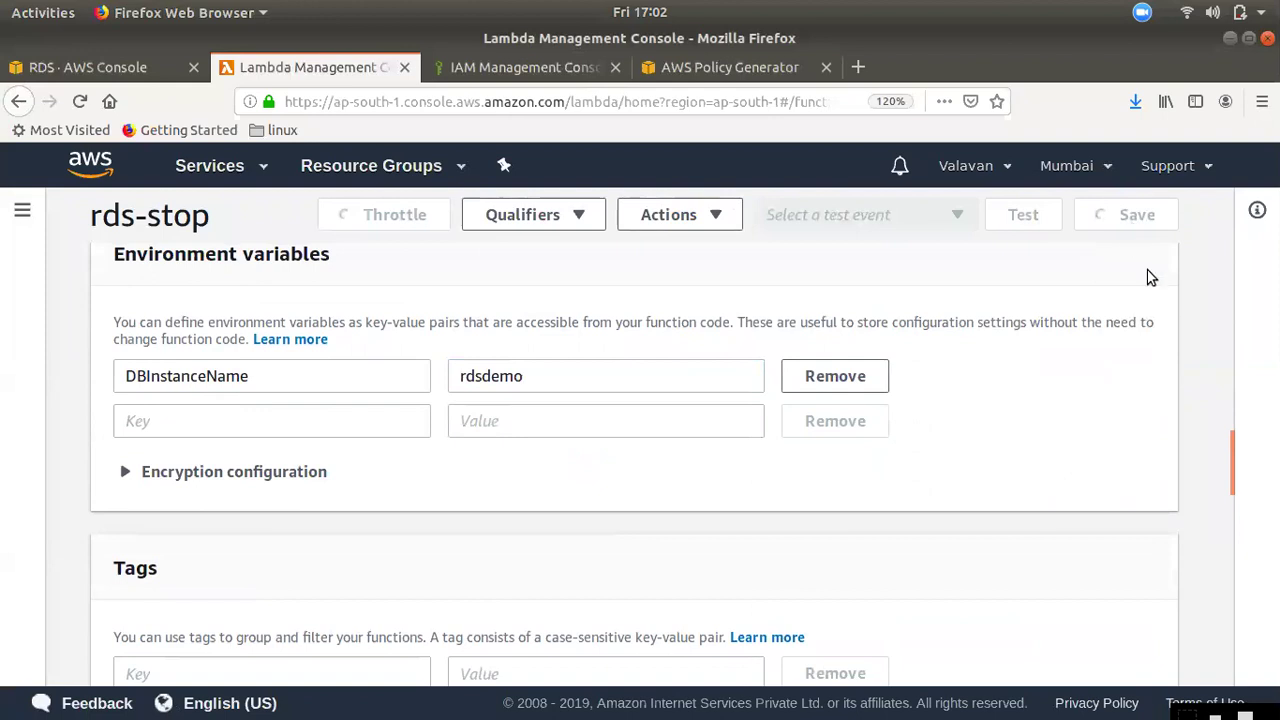
- Copy the ARN of the rds-stop function
{"action": "scroll", "coordinate": [1121, 420], "scroll_direction": "up", "scroll_amount": 6}
{"action": "scroll", "coordinate": [1122, 420], "scroll_direction": "up", "scroll_amount": 5}
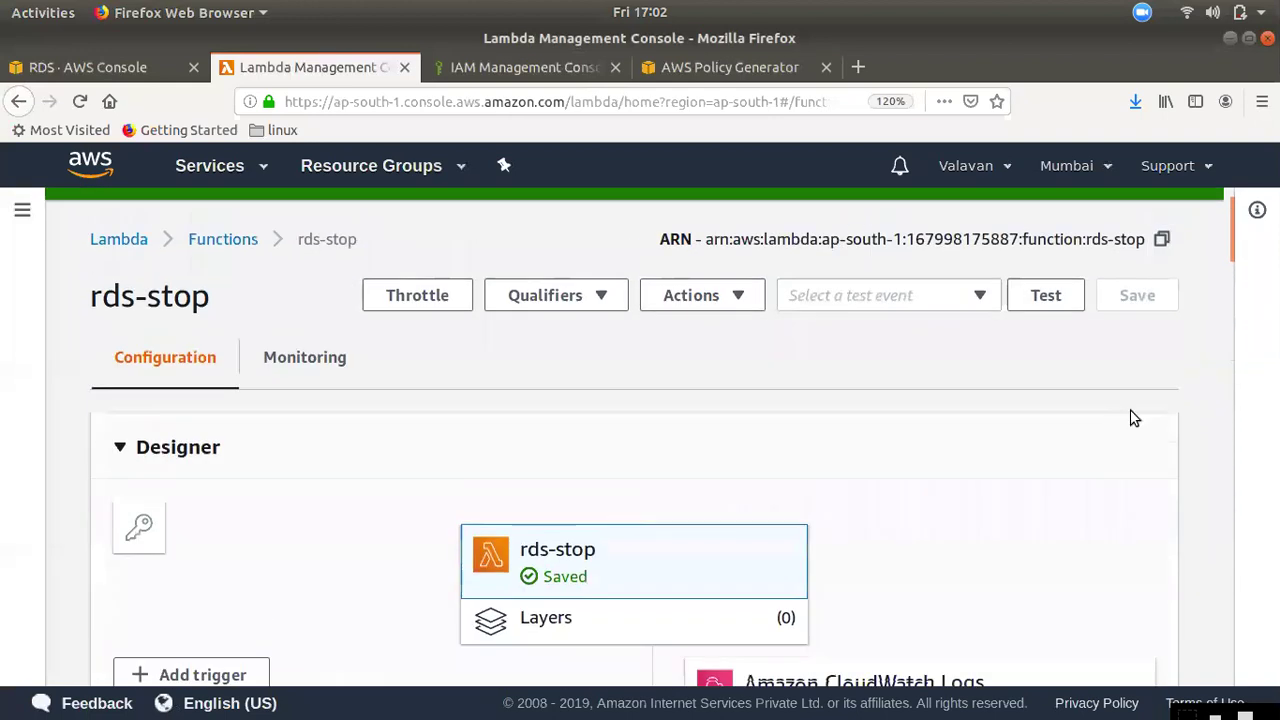
{"action": "left_click", "coordinate": [1162, 307]}
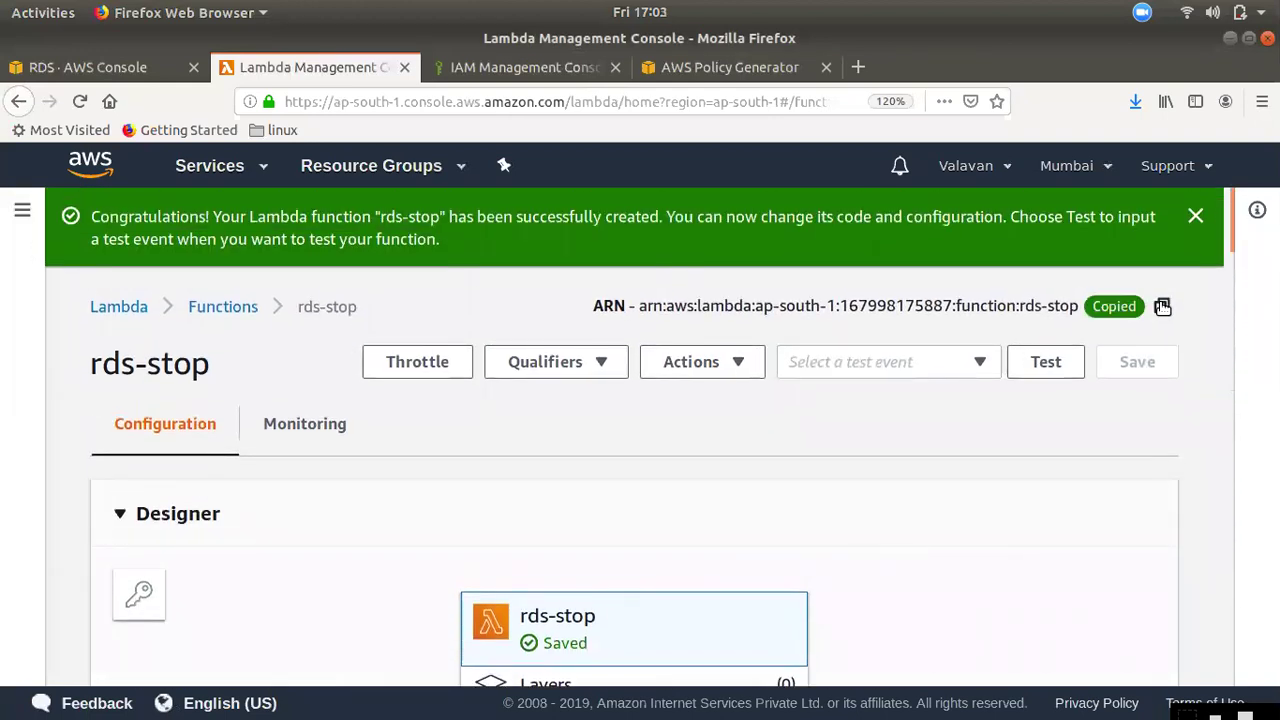
- Open the lambda-rds-start-stop role in the IAM console and start adding an inline policy to it
{"action": "left_click", "coordinate": [525, 67]}
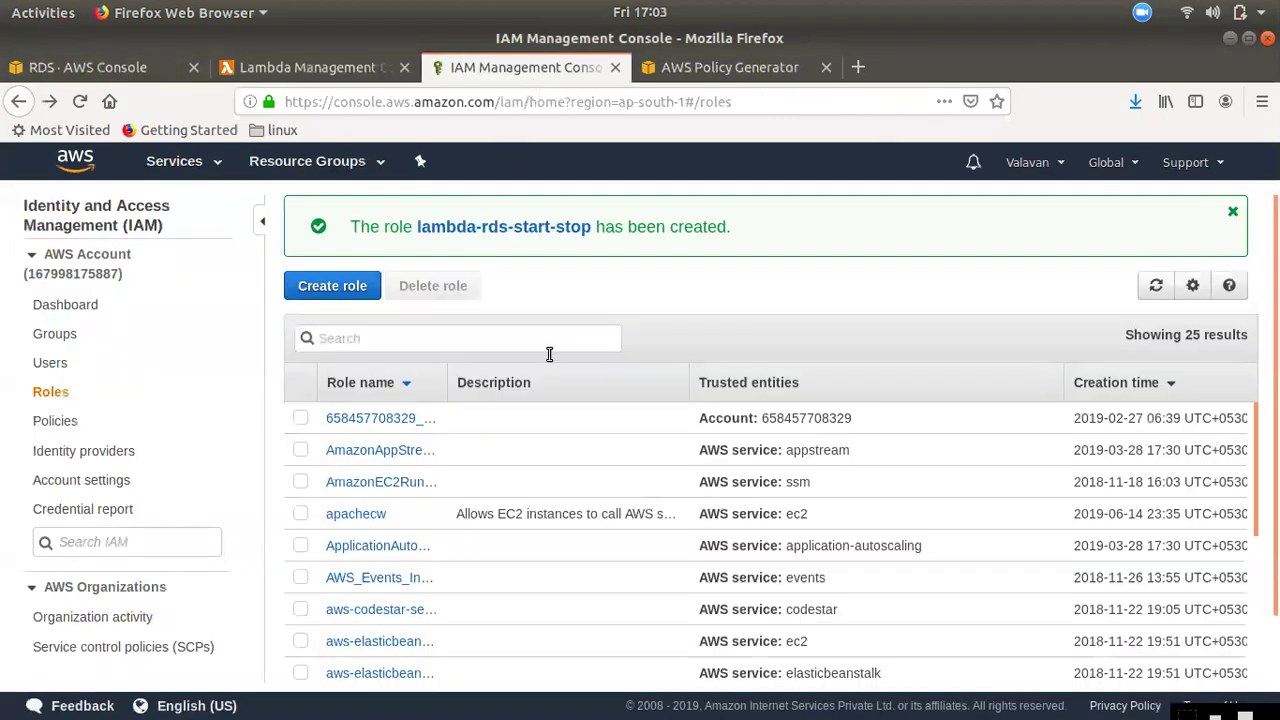
{"action": "left_click", "coordinate": [50, 392]}
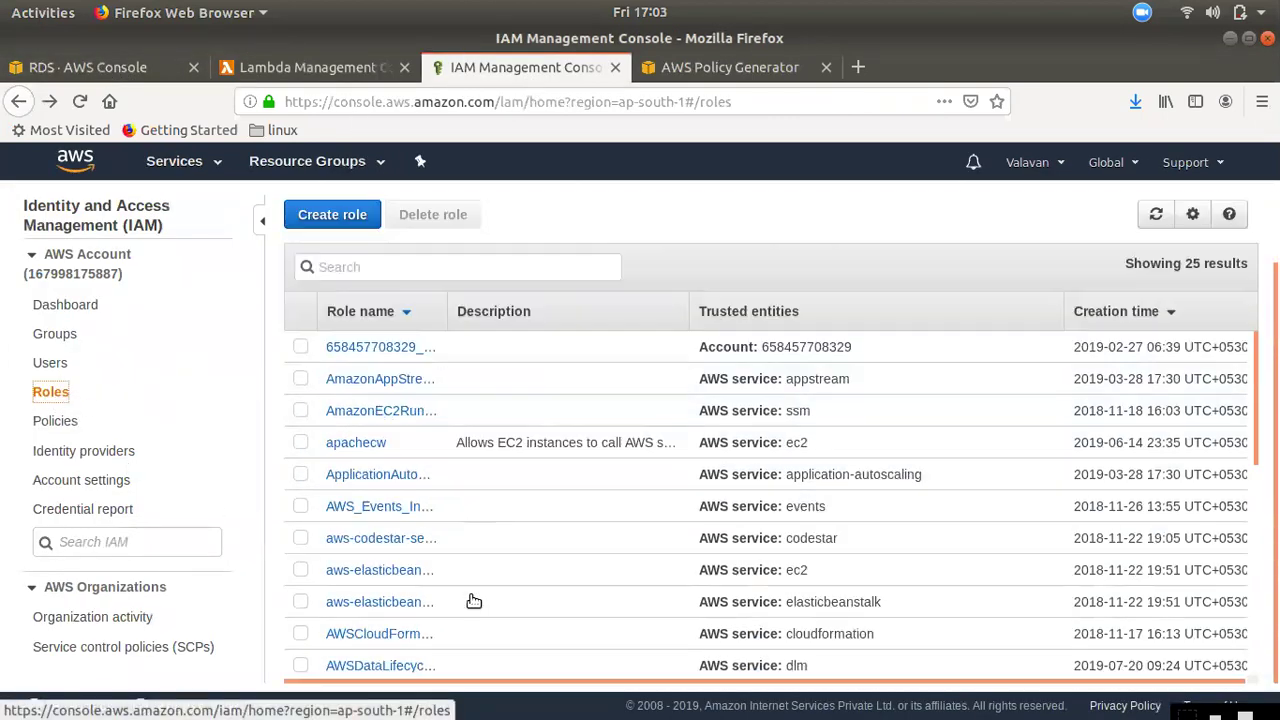
{"action": "scroll", "coordinate": [428, 567], "scroll_direction": "down", "scroll_amount": 5}
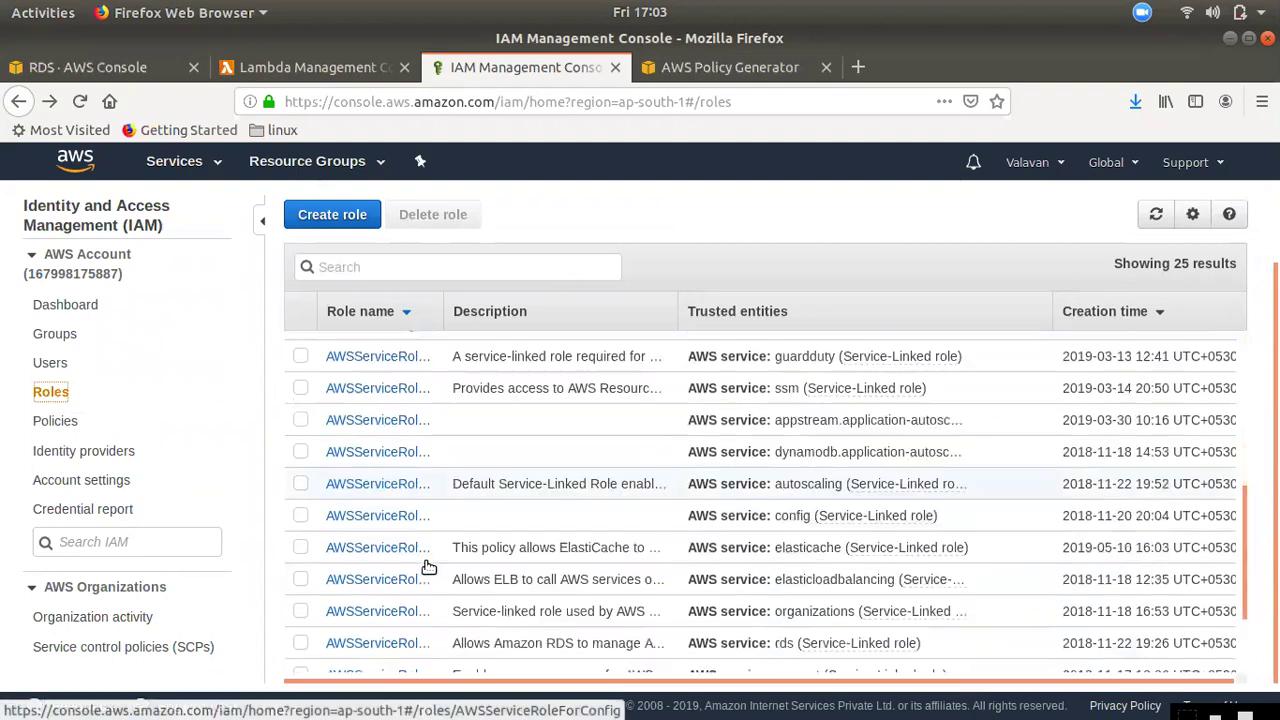
{"action": "scroll", "coordinate": [428, 567], "scroll_direction": "down", "scroll_amount": 3}
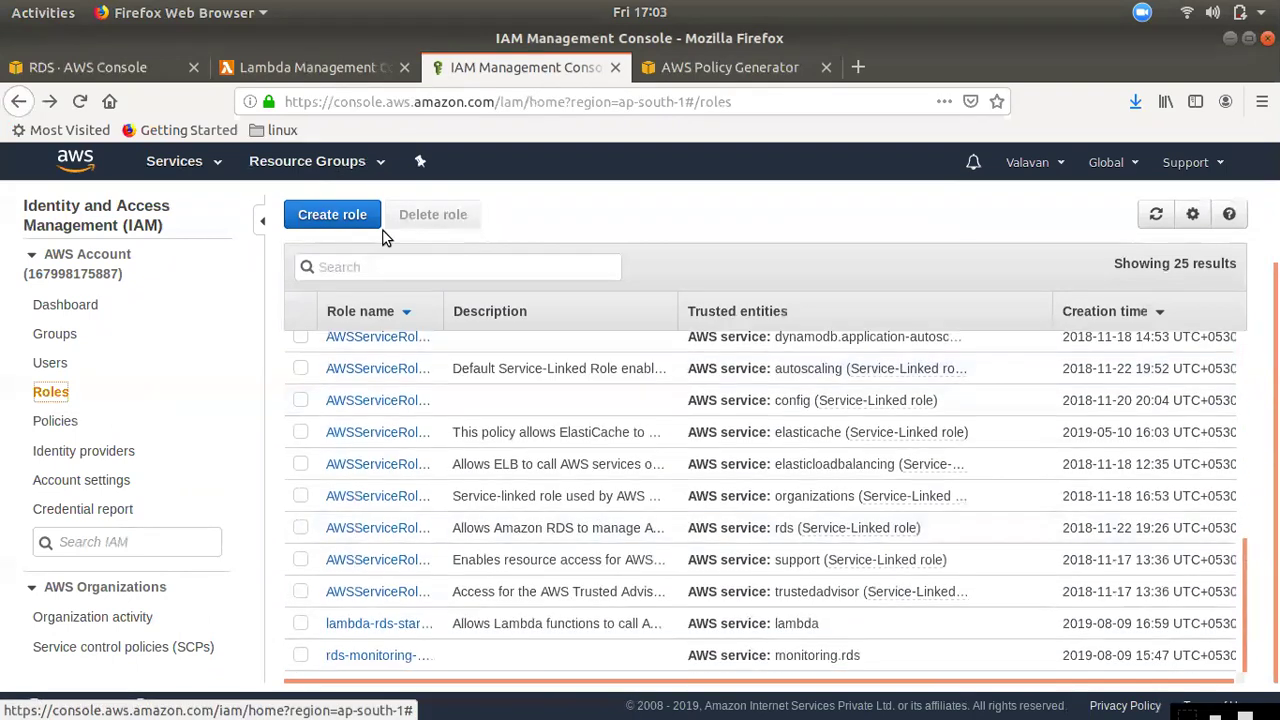
{"action": "left_click", "coordinate": [374, 623]}
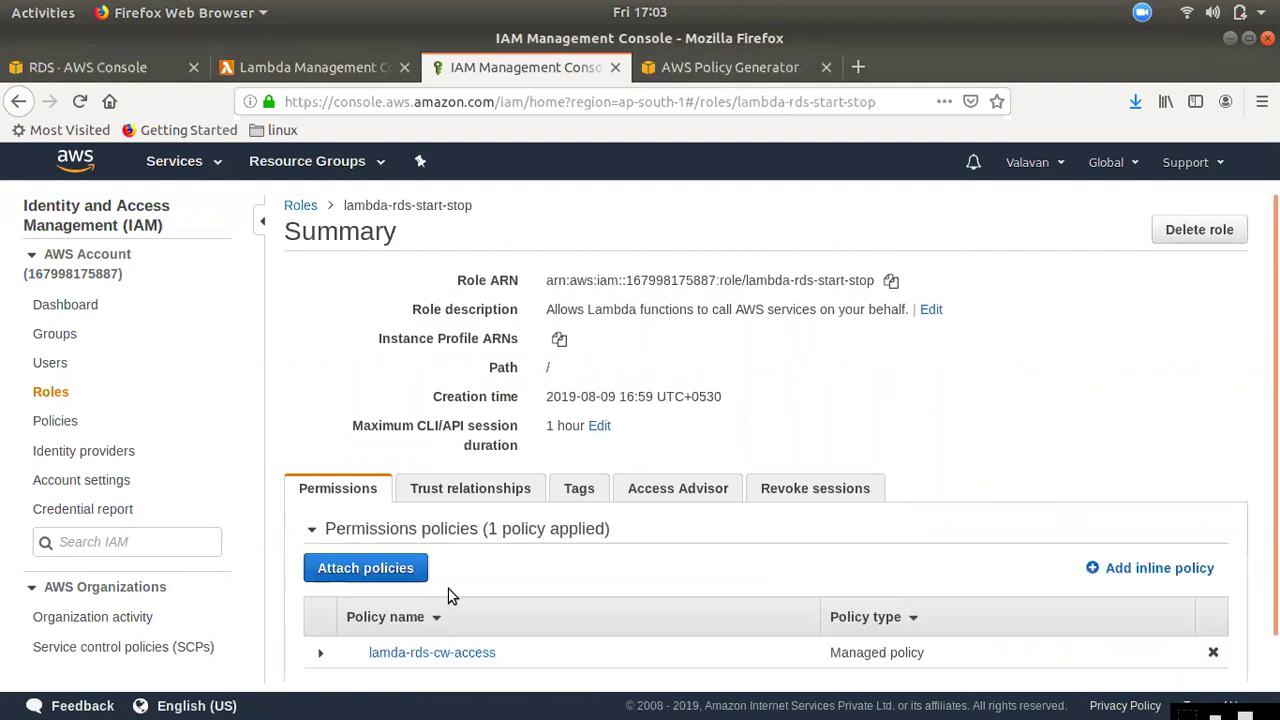
{"action": "scroll", "coordinate": [450, 580], "scroll_direction": "down", "scroll_amount": 1}
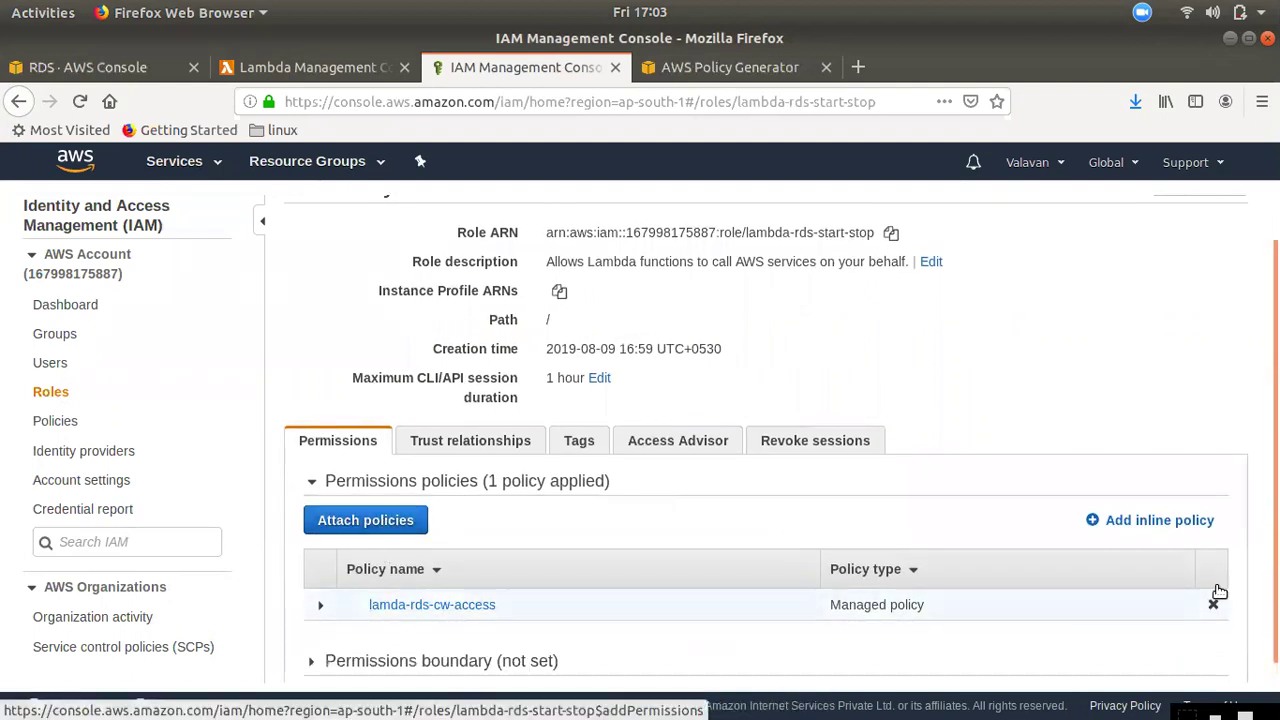
{"action": "left_click", "coordinate": [1165, 521]}
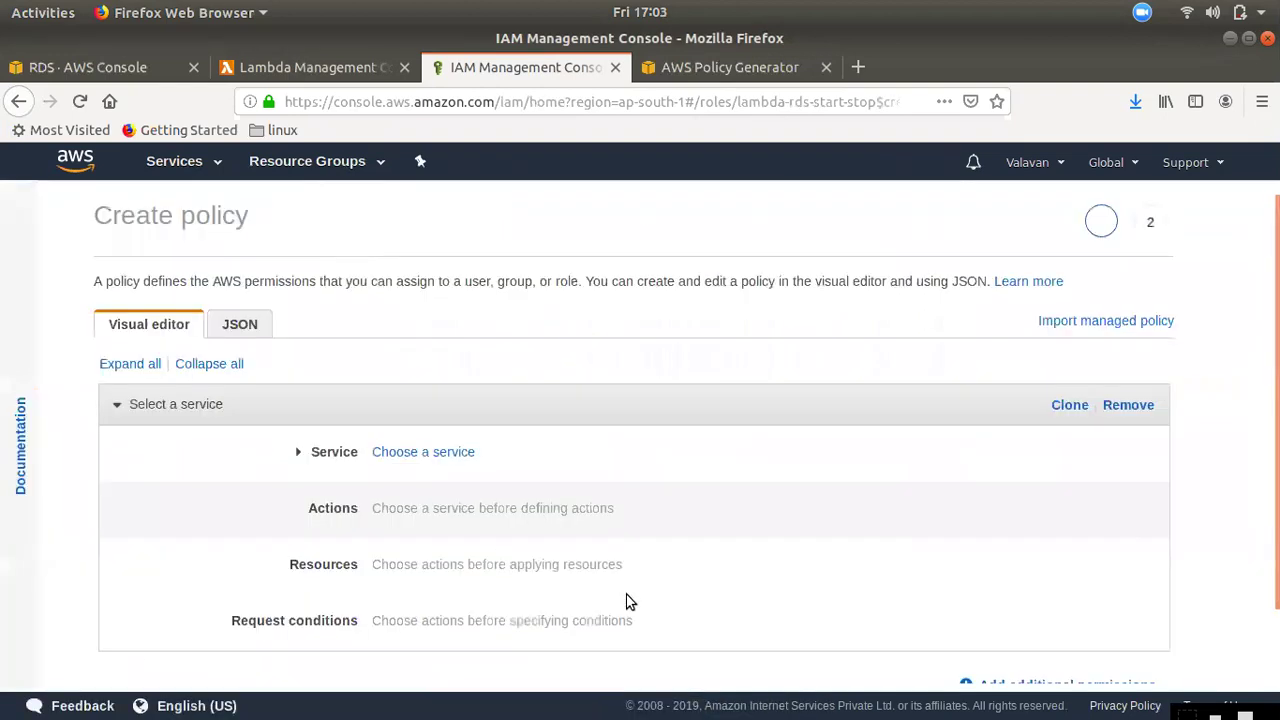
- Find and choose Lambda as the service for the inline policy
{"action": "left_click", "coordinate": [423, 451]}
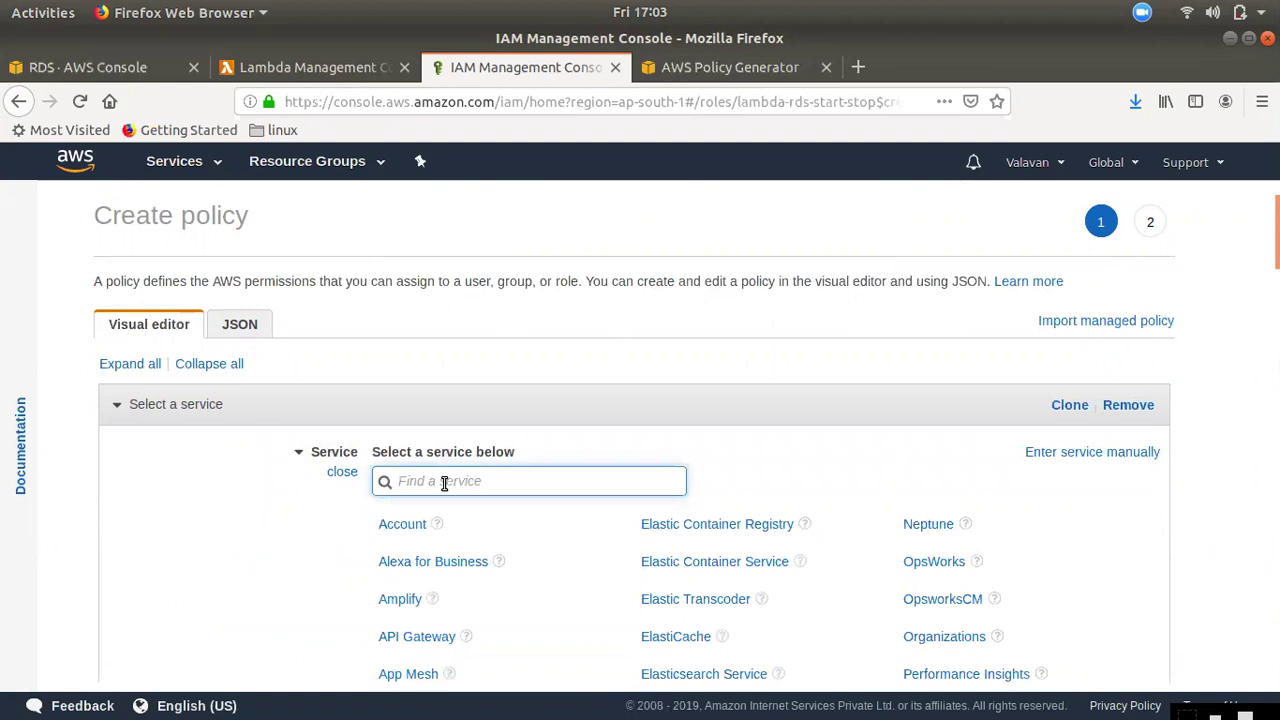
{"action": "type", "text": "lamd"}
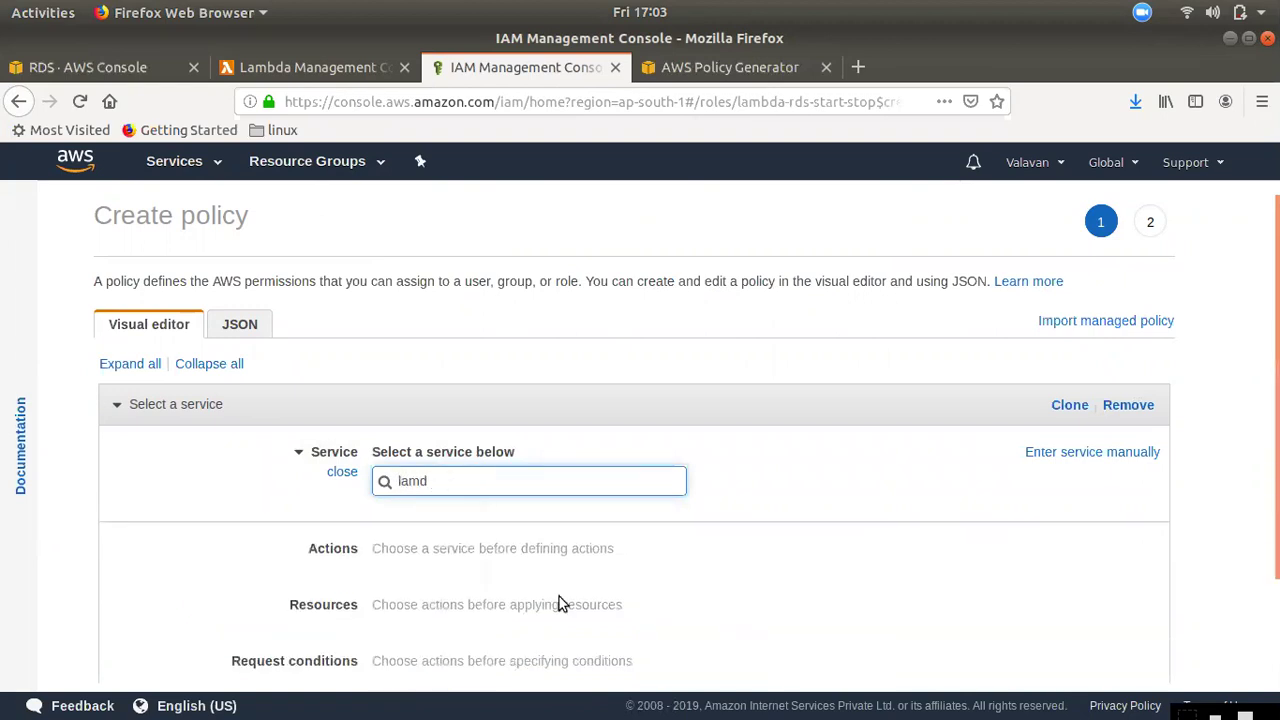
{"action": "key", "text": "BackSpace"}
{"action": "type", "text": "b"}
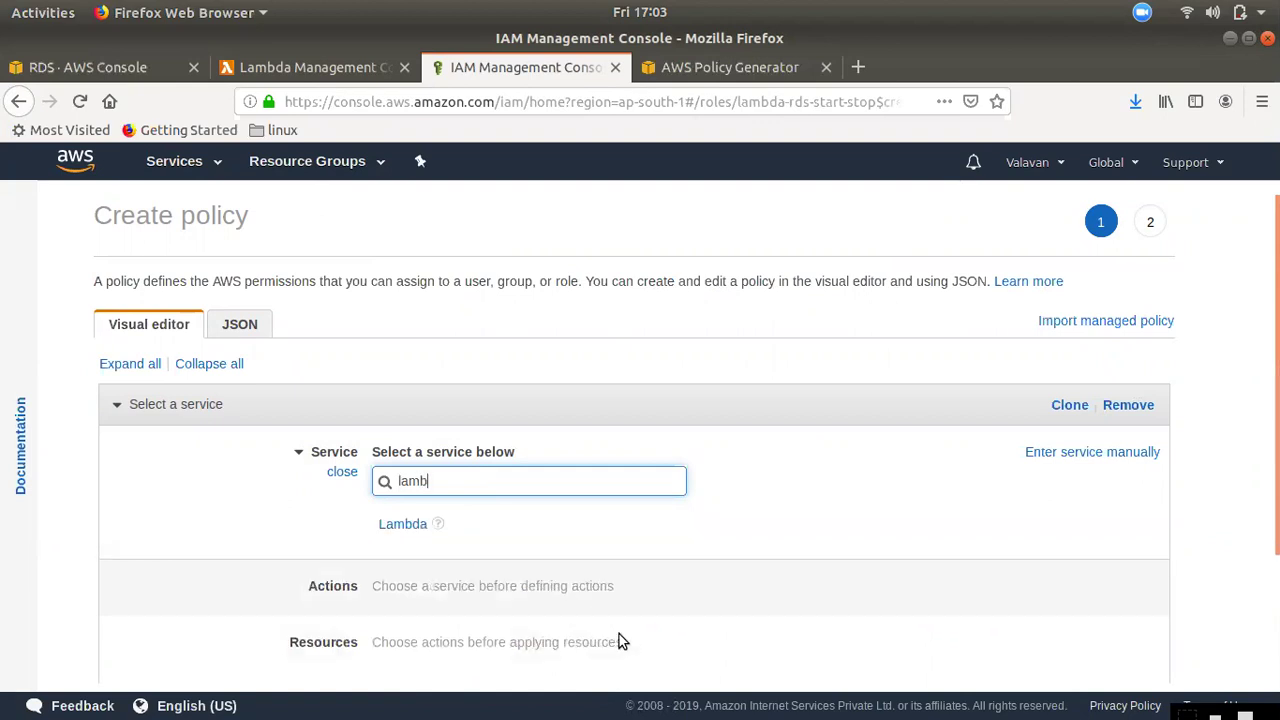
- Filter the Lambda actions by "get" and allow GetFunctionConfiguration in the inline policy
{"action": "left_click", "coordinate": [535, 545]}
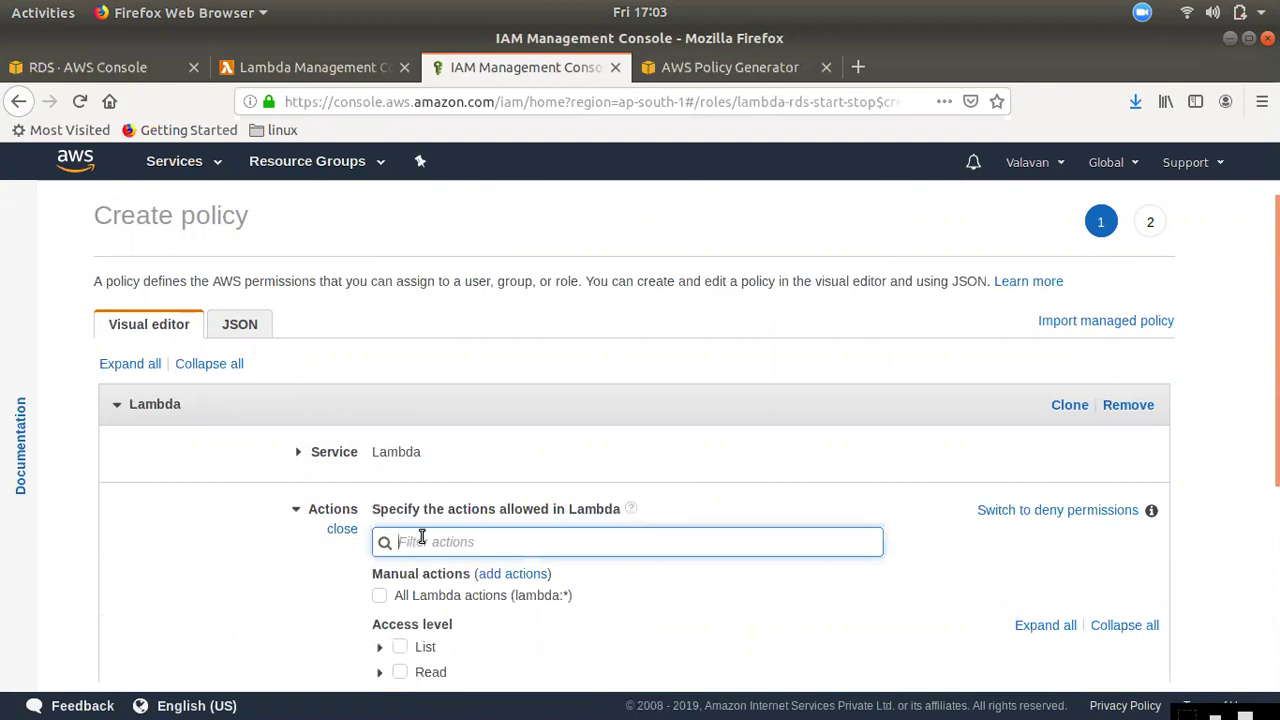
{"action": "type", "text": "get"}
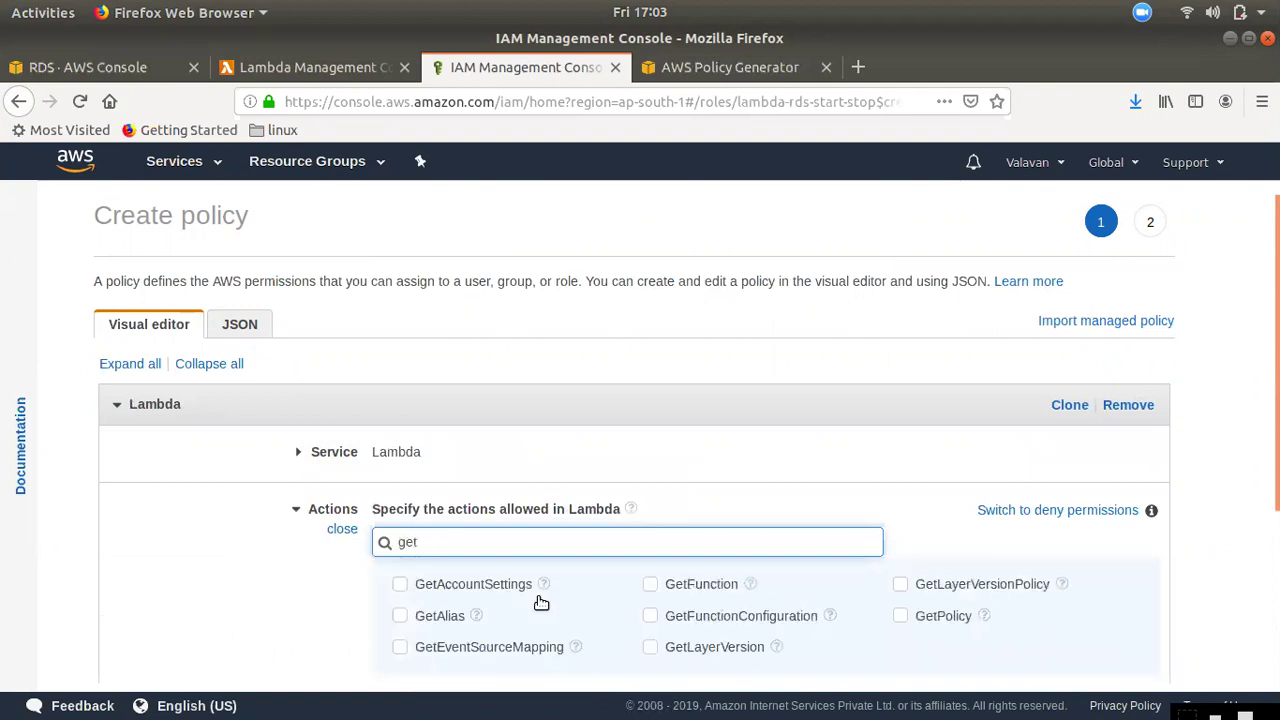
{"action": "left_click", "coordinate": [657, 620]}
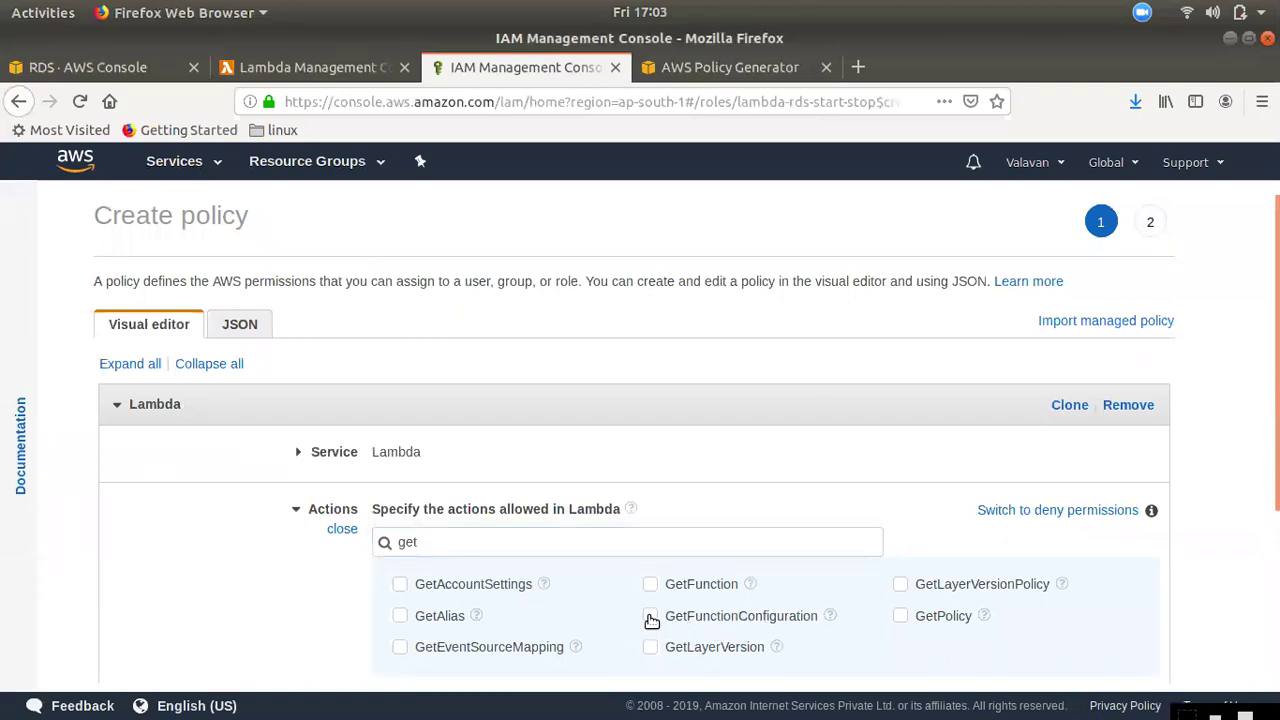
{"action": "left_click", "coordinate": [660, 618]}
- Limit the Lambda permission to specific resources and enter the copied rds-stop function ARN as the allowed function
{"action": "scroll", "coordinate": [402, 586], "scroll_direction": "down", "scroll_amount": 4}
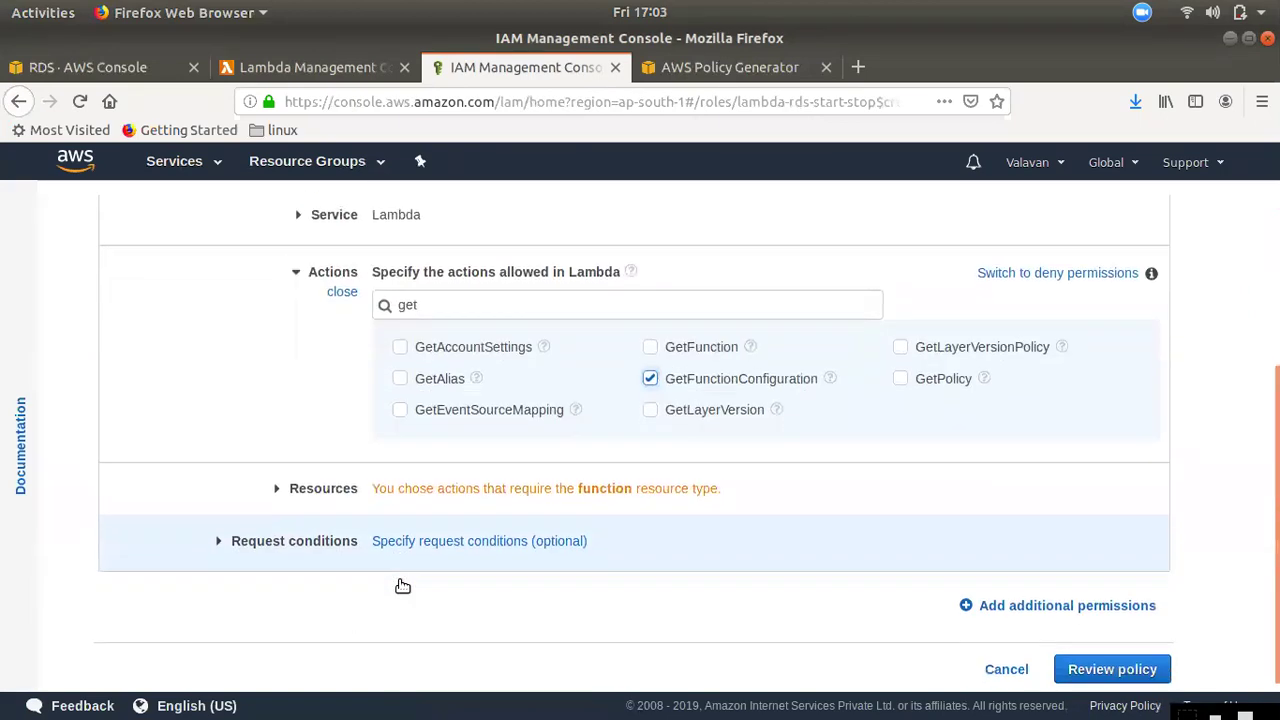
{"action": "left_click", "coordinate": [447, 497]}
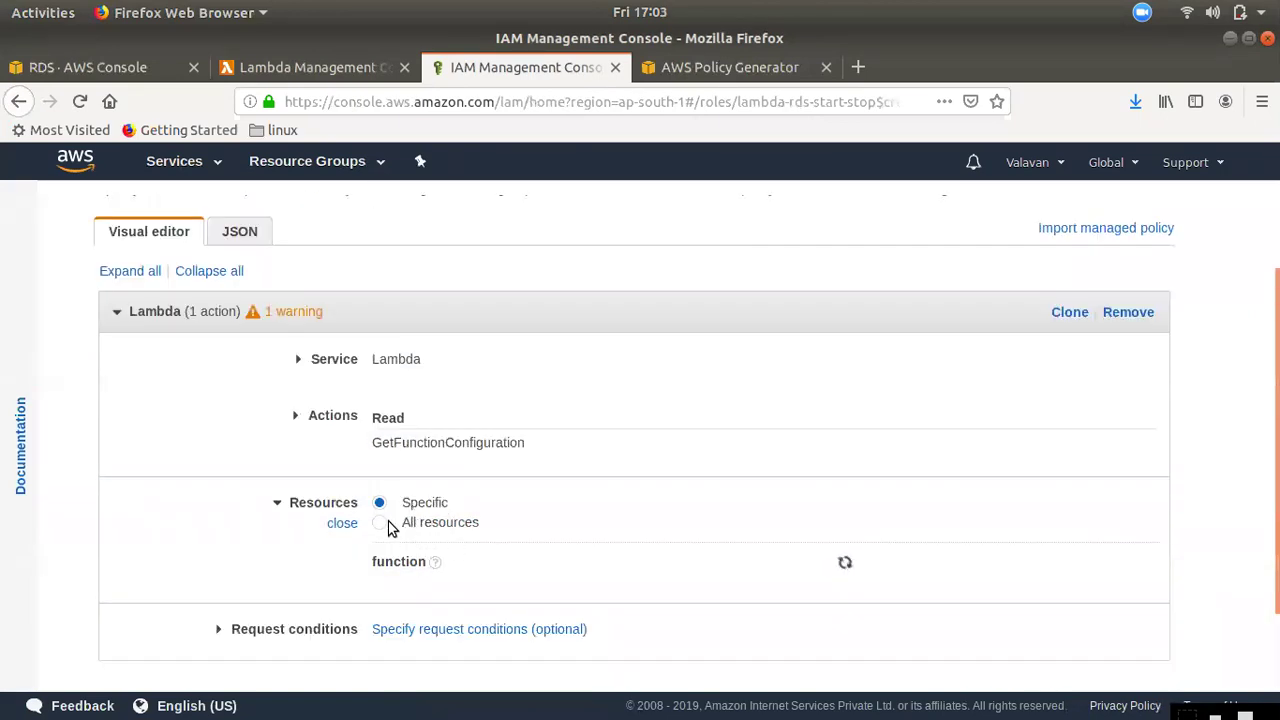
{"action": "left_click", "coordinate": [386, 525]}
{"action": "left_click", "coordinate": [380, 503]}
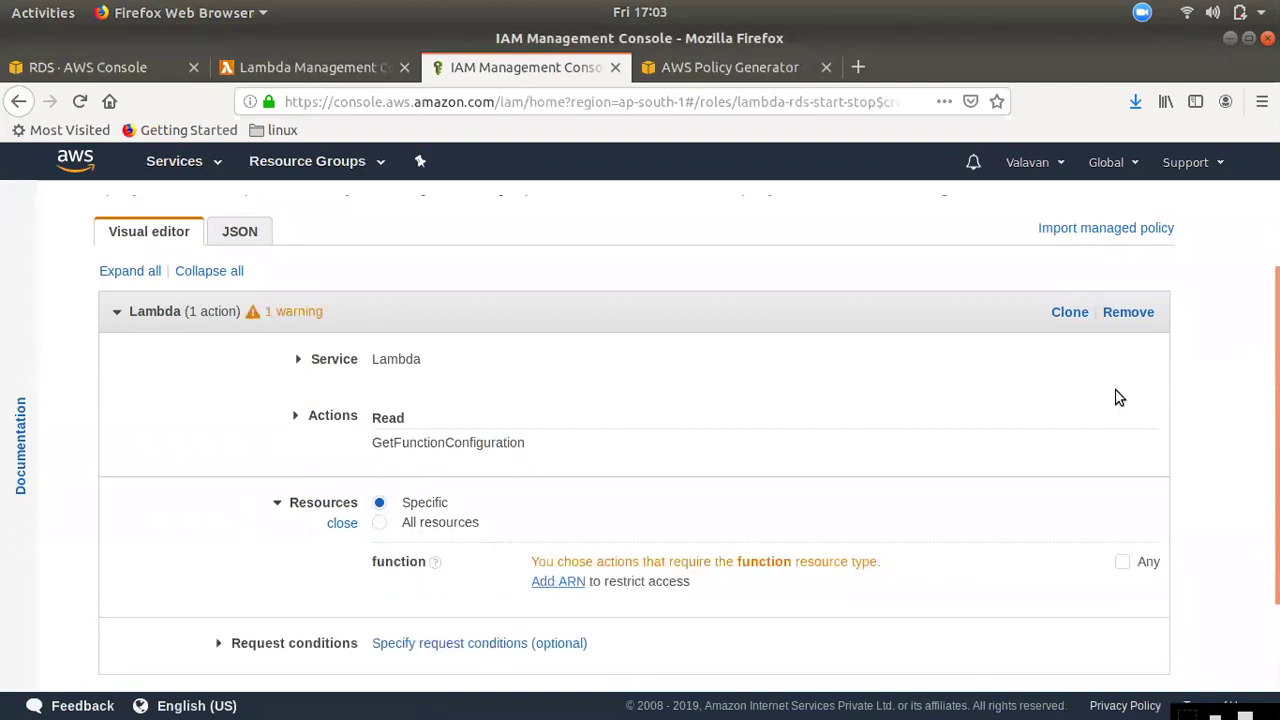
{"action": "left_click", "coordinate": [558, 581]}
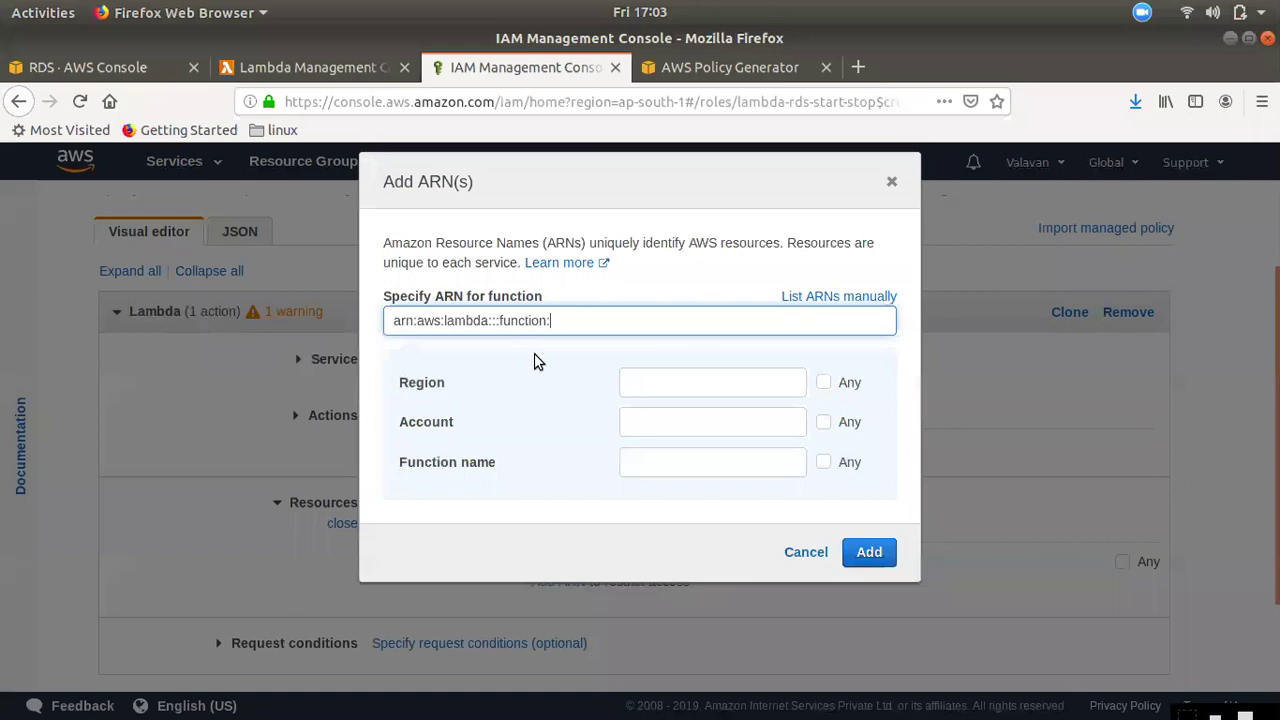
{"action": "left_click_drag", "start_coordinate": [557, 320], "coordinate": [245, 296]}
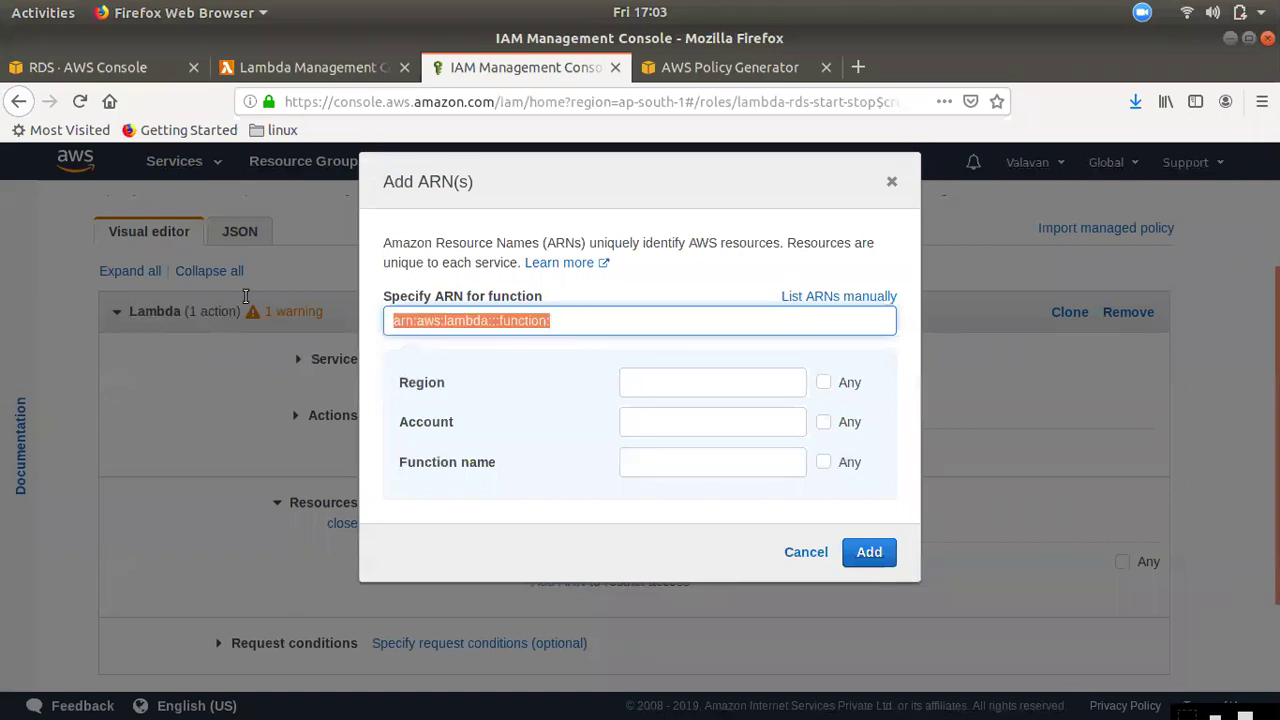
{"action": "key", "text": "ctrl+v"}
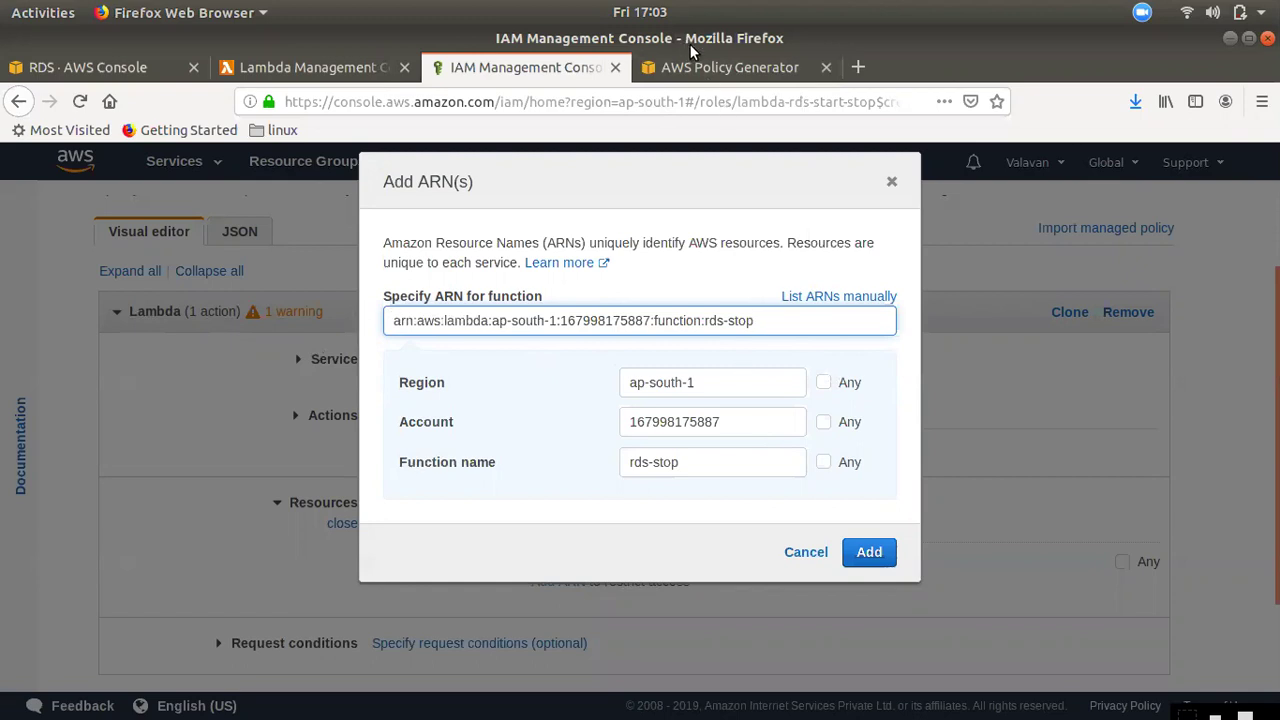
- Compare the entered ARN with the one on the rds-stop function's Lambda page, and add it to the policy
{"action": "left_click", "coordinate": [740, 67]}
{"action": "left_click", "coordinate": [520, 67]}
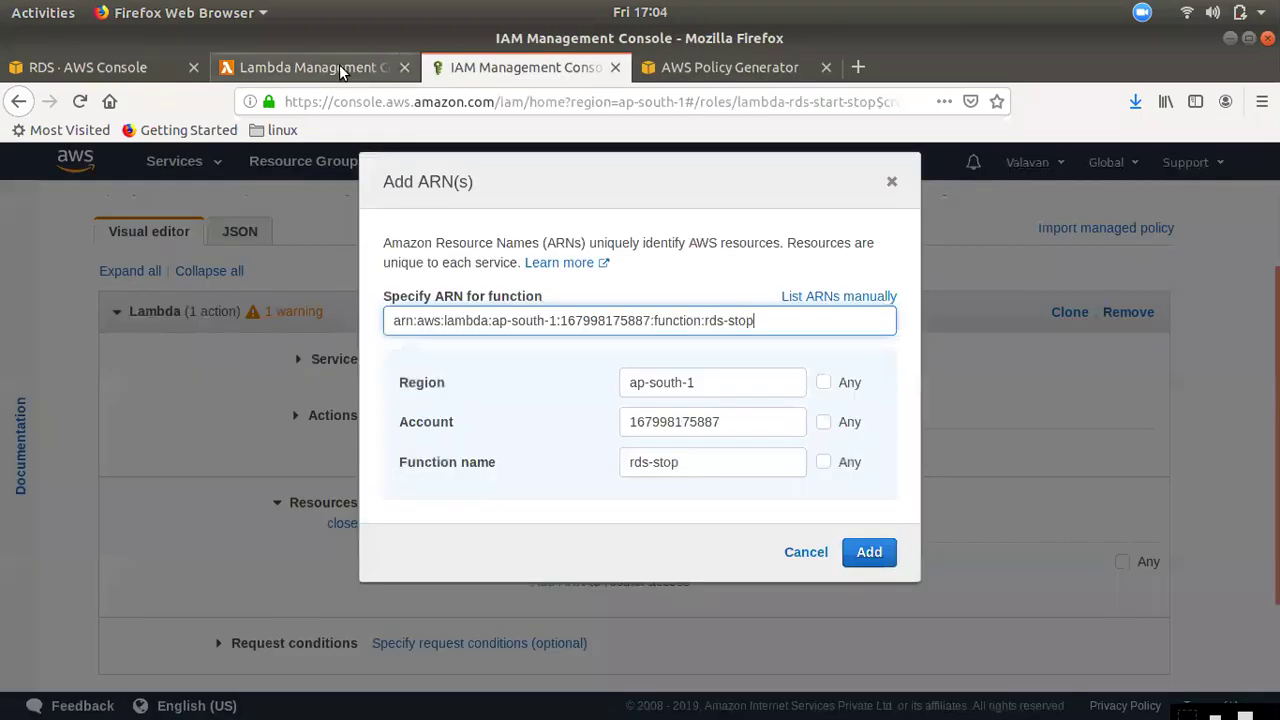
{"action": "left_click", "coordinate": [310, 67]}
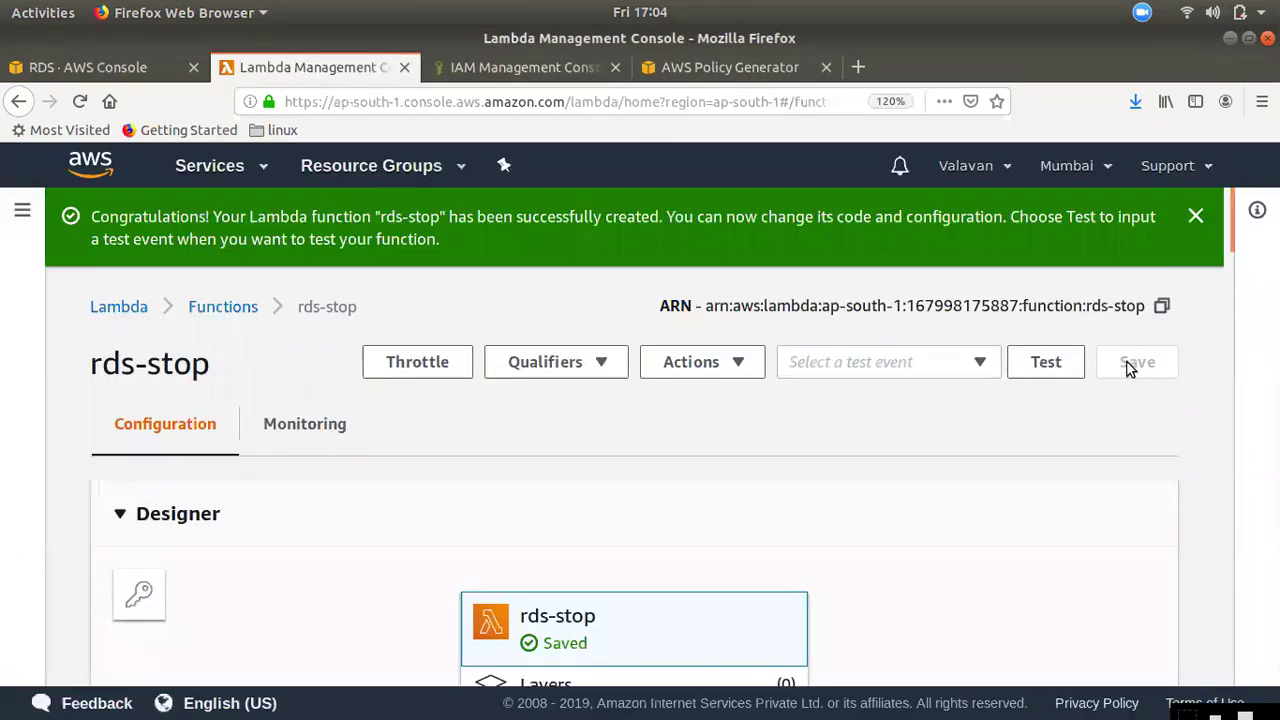
{"action": "left_click", "coordinate": [560, 66]}
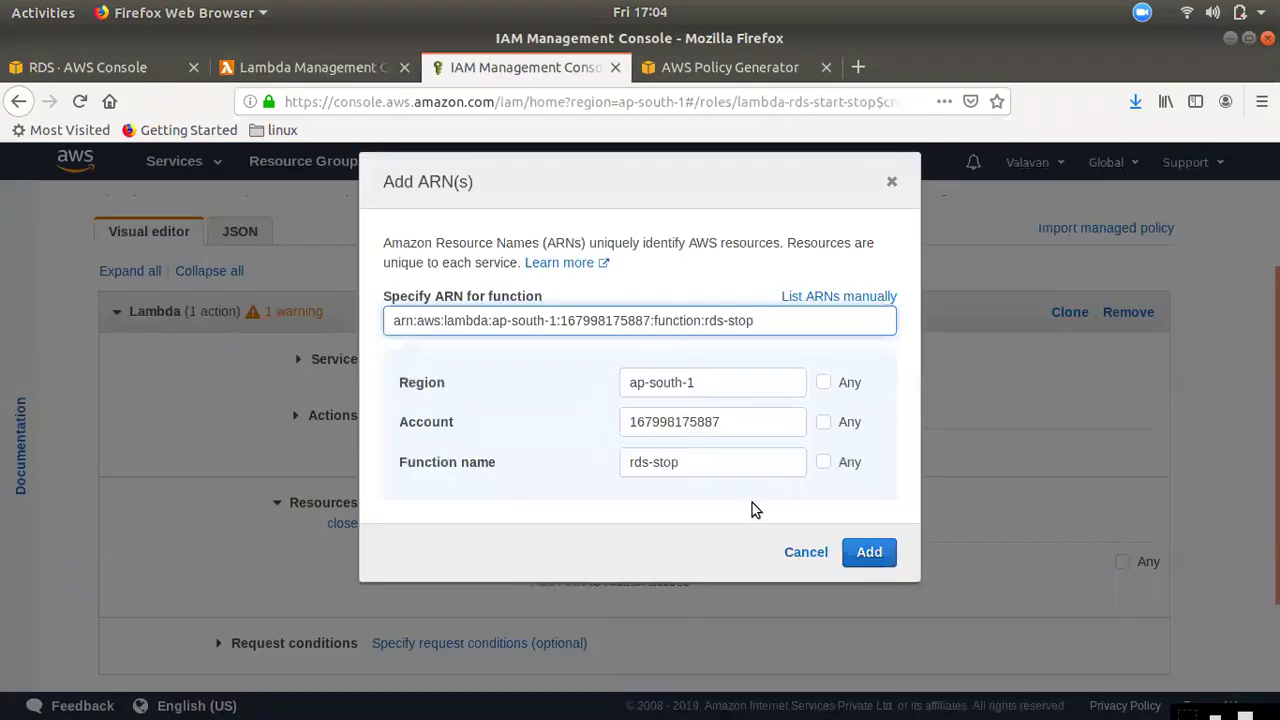
{"action": "left_click", "coordinate": [868, 552]}
{"action": "scroll", "coordinate": [589, 497], "scroll_direction": "down", "scroll_amount": 2}
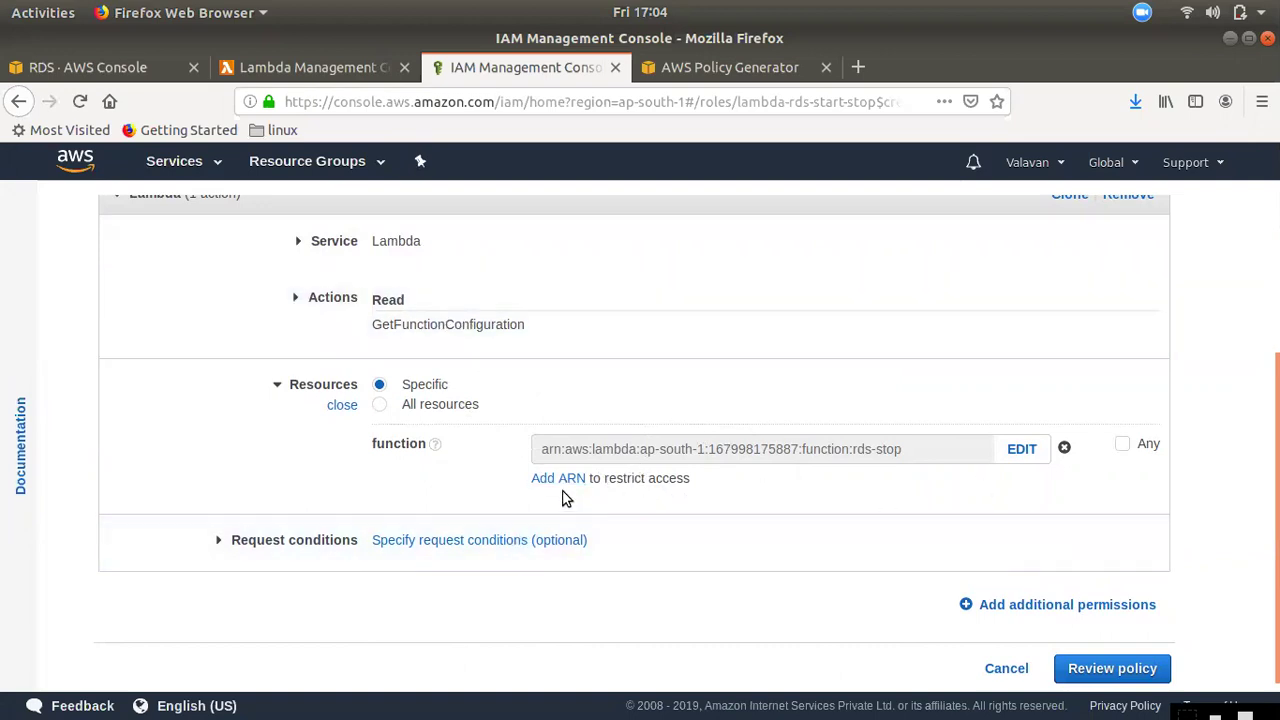
- Name the inline policy lambda-inline-access and create it
{"action": "left_click", "coordinate": [1115, 676]}
{"action": "left_click", "coordinate": [363, 380]}
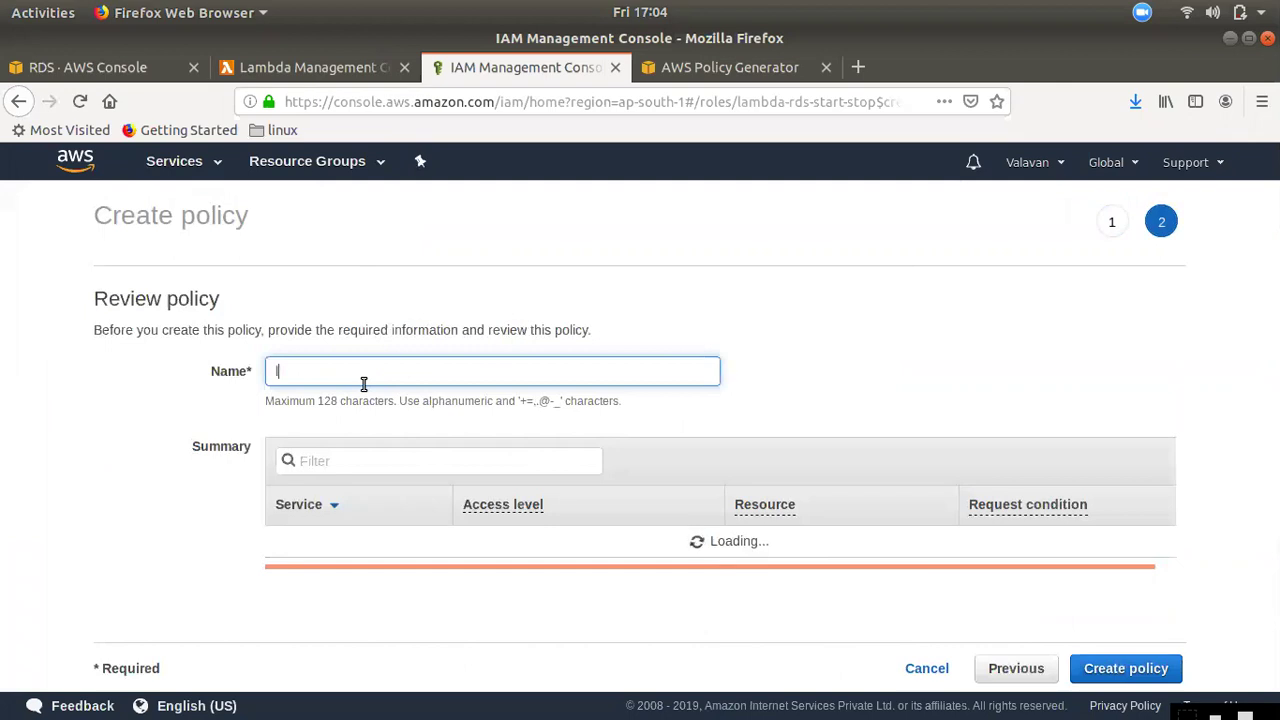
{"action": "type", "text": "lambda-inline"}
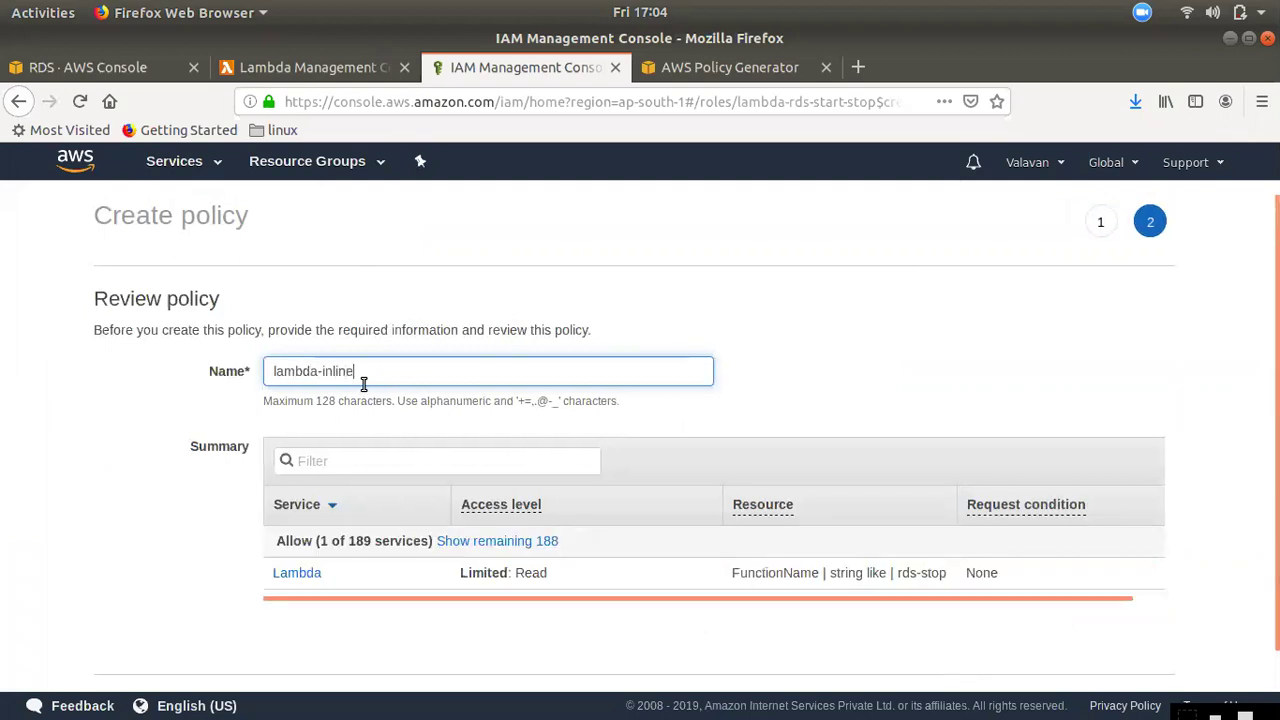
{"action": "type", "text": "-rds"}
{"action": "scroll", "coordinate": [480, 432], "scroll_direction": "down", "scroll_amount": 1}
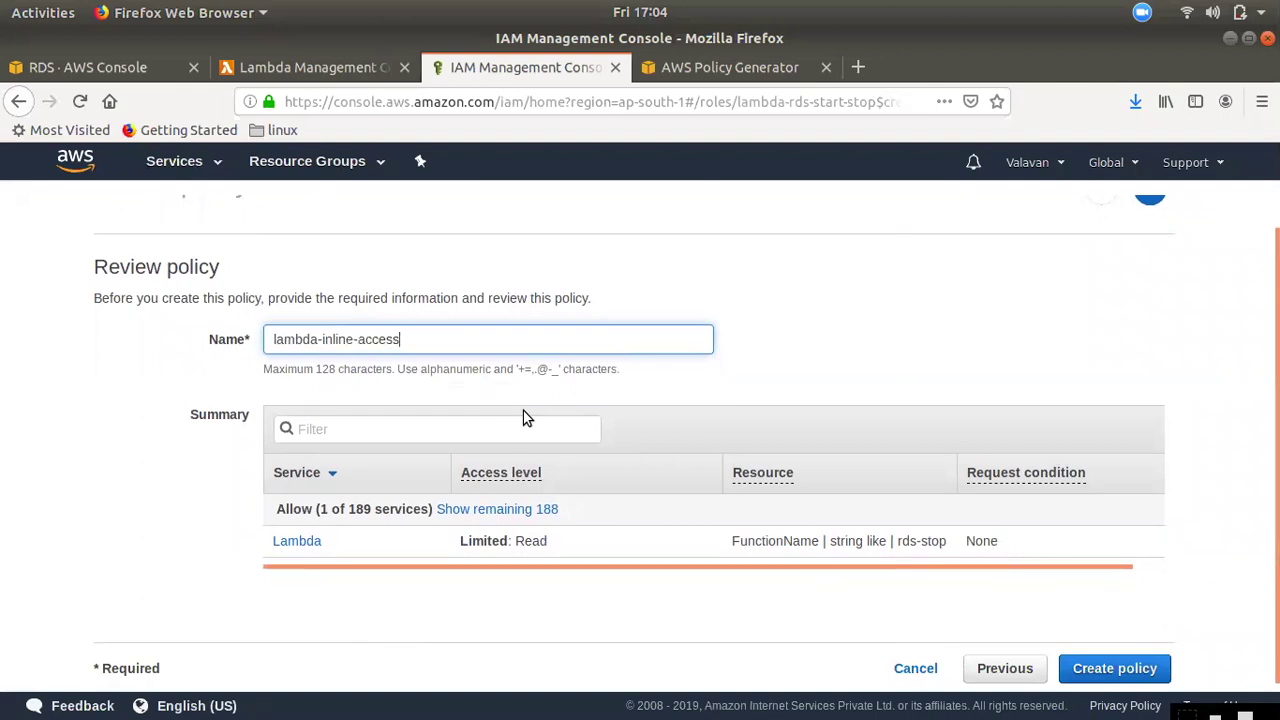
{"action": "left_click", "coordinate": [1085, 668]}
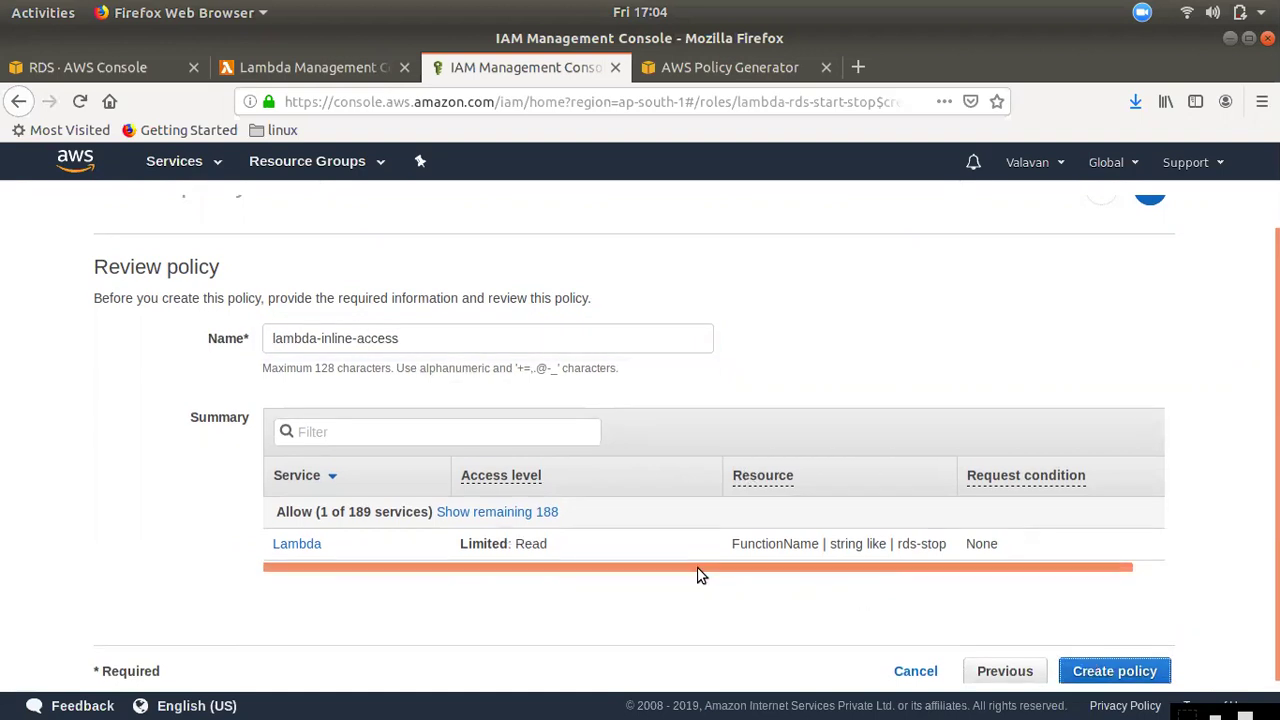
{"action": "left_click", "coordinate": [1083, 672]}
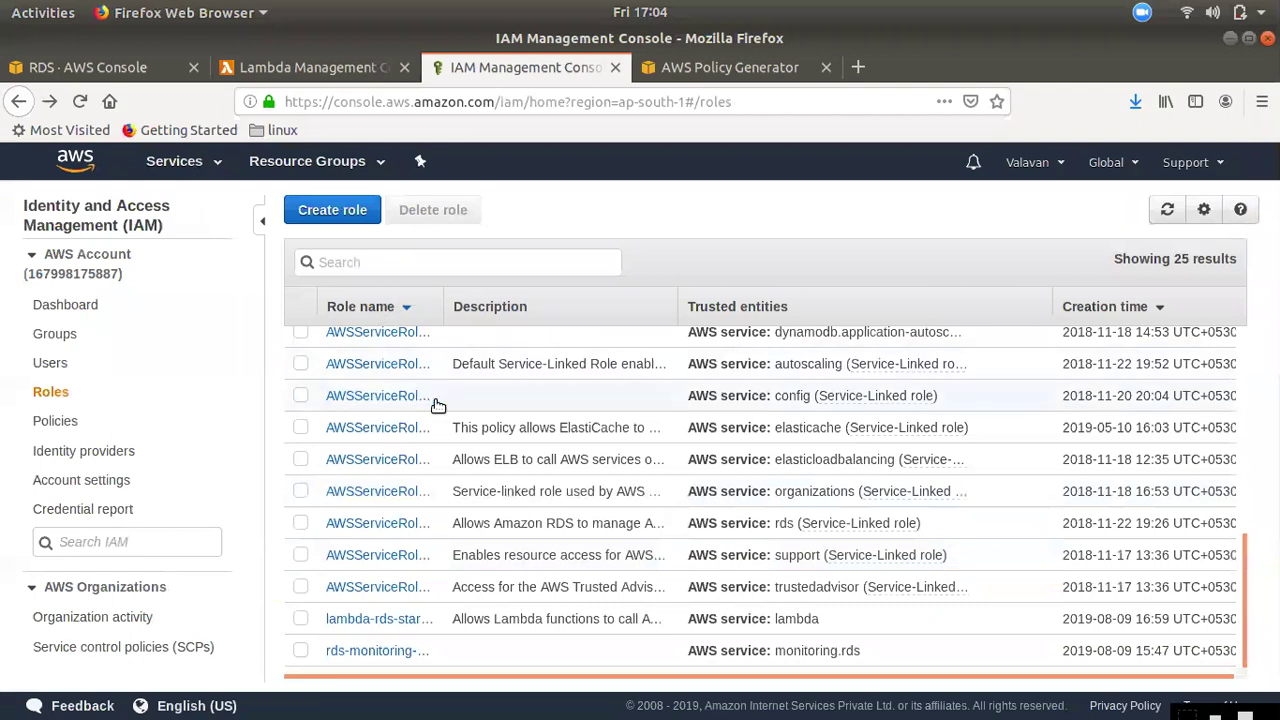
- Check the permissions policies of the lambda-rds-start-stop role and review the task outline in Text Editor
{"action": "left_click", "coordinate": [350, 617]}
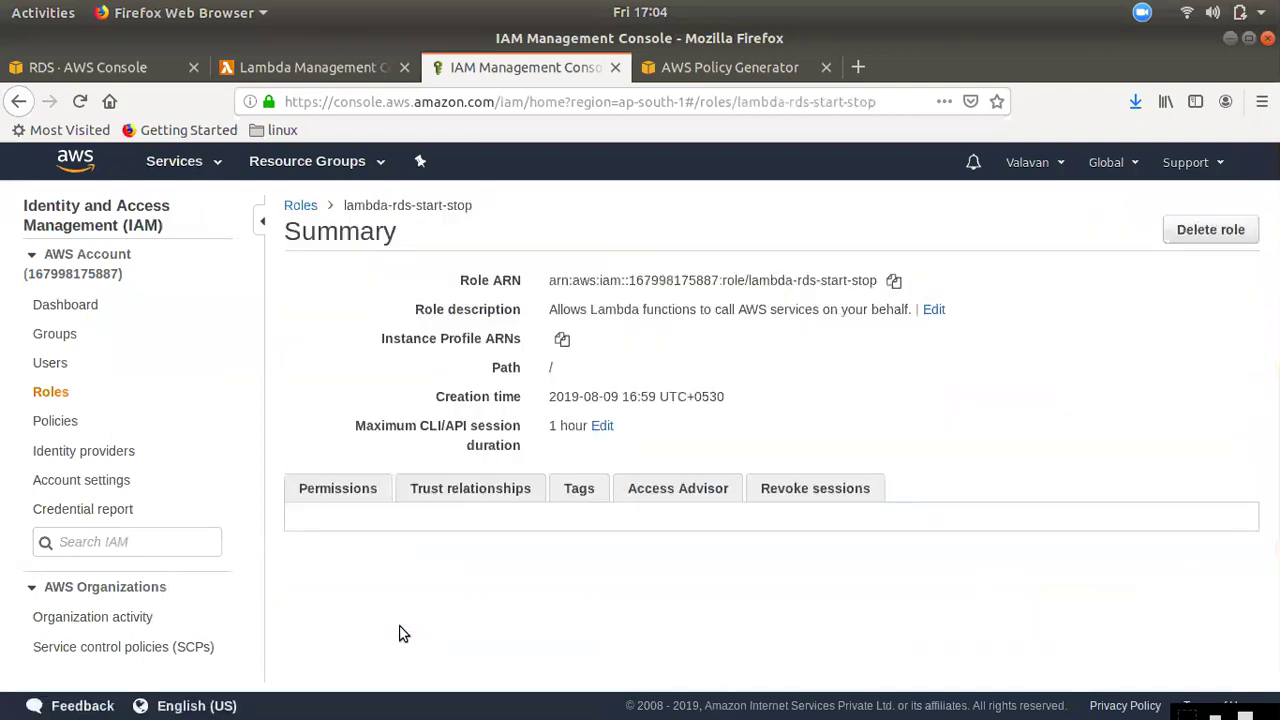
{"action": "scroll", "coordinate": [551, 634], "scroll_direction": "down", "scroll_amount": 1}
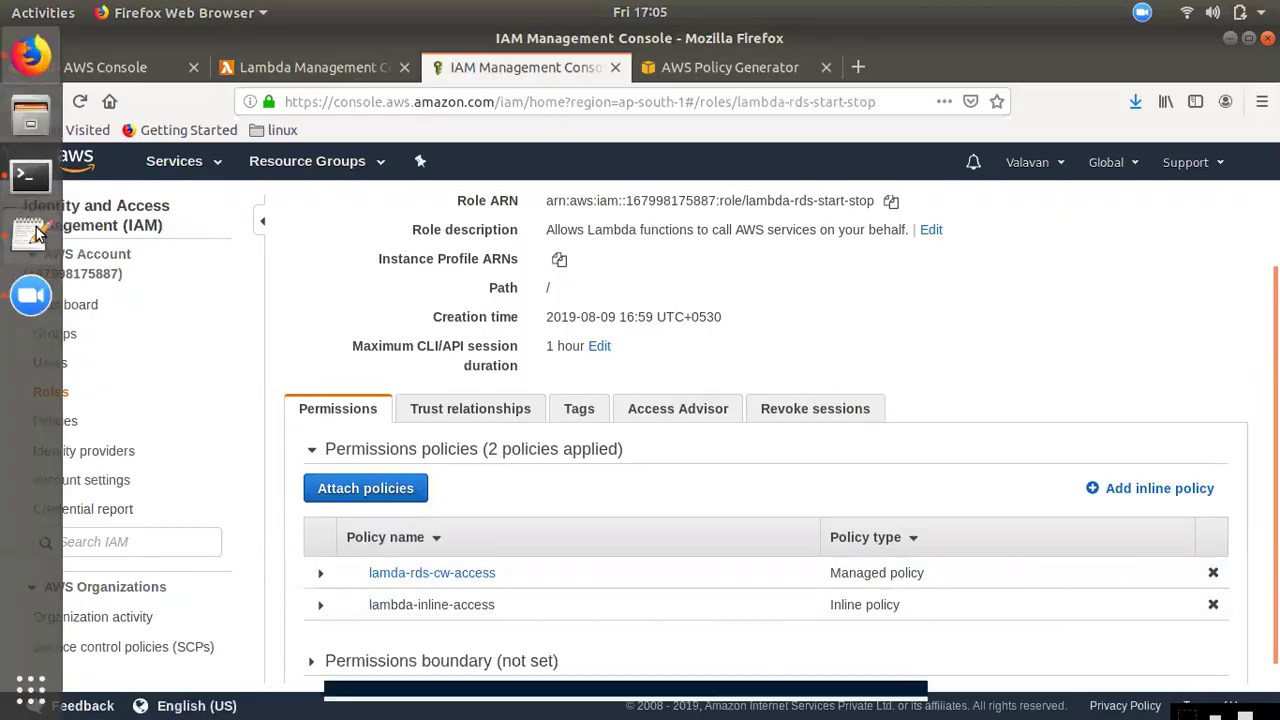
{"action": "left_click", "coordinate": [24, 230]}
{"action": "left_click", "coordinate": [79, 66]}
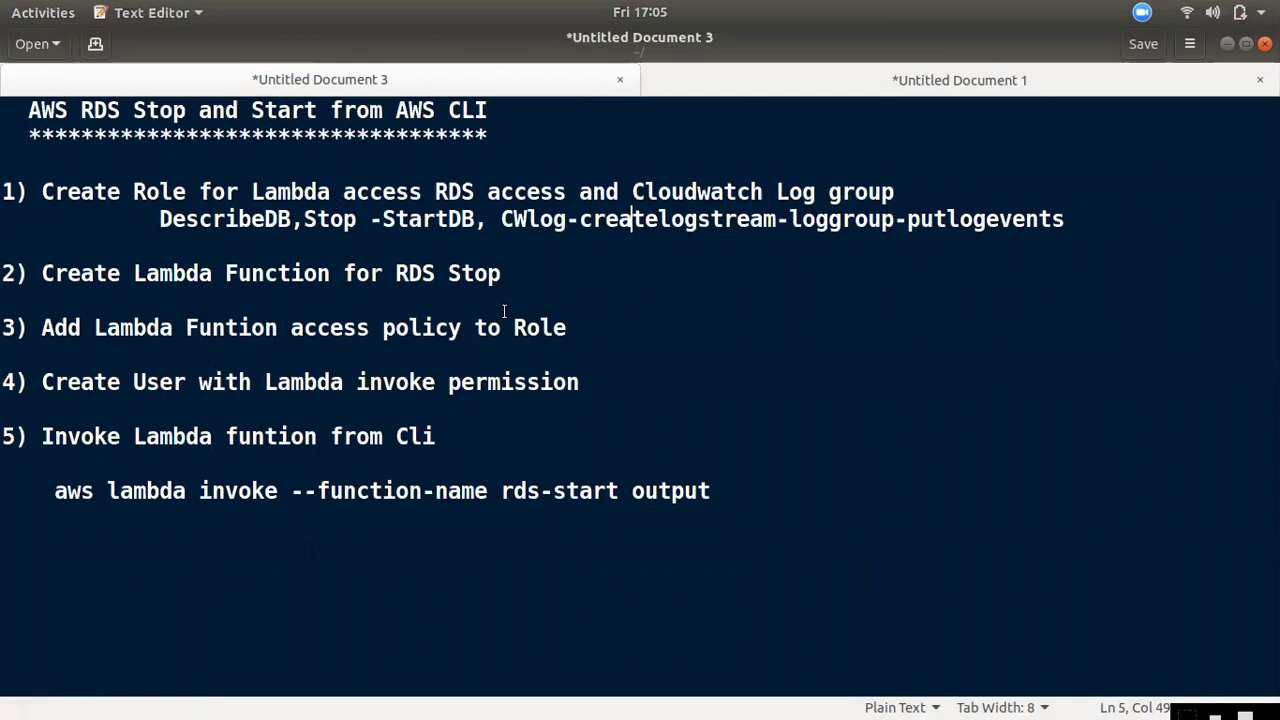
{"action": "left_click", "coordinate": [249, 276]}
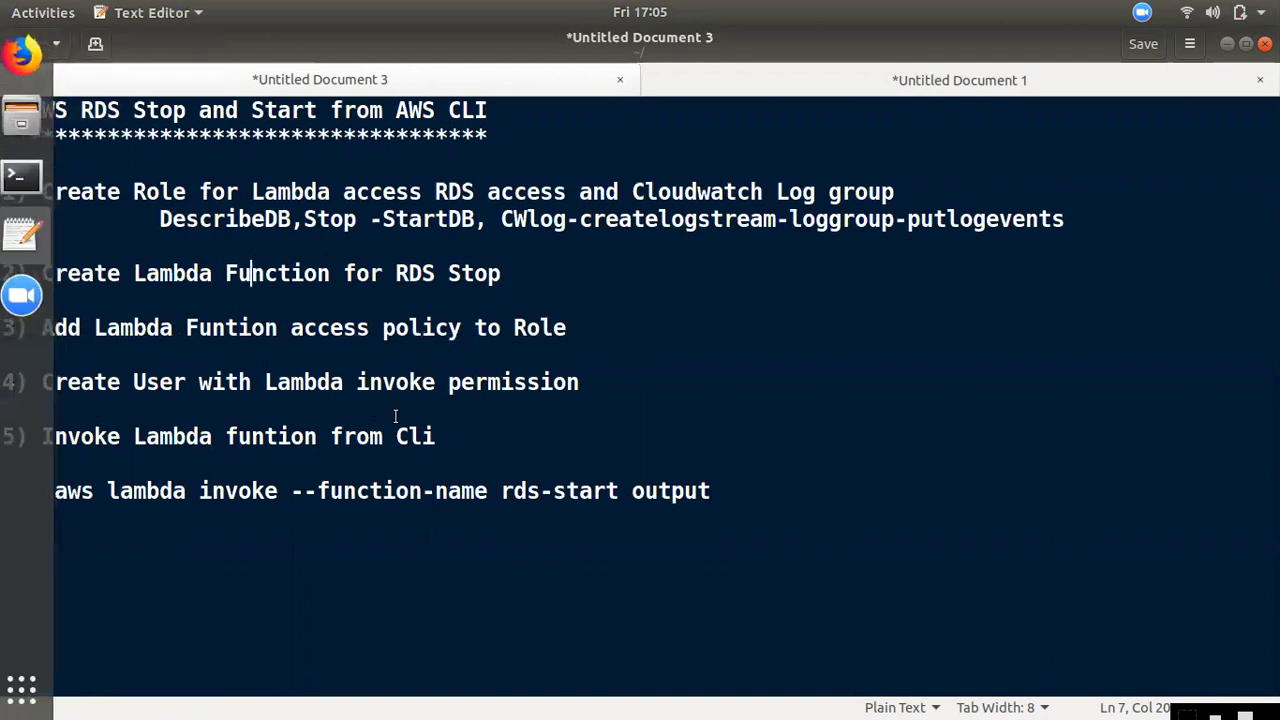
{"action": "left_click", "coordinate": [30, 56]}
{"action": "left_click", "coordinate": [319, 70]}
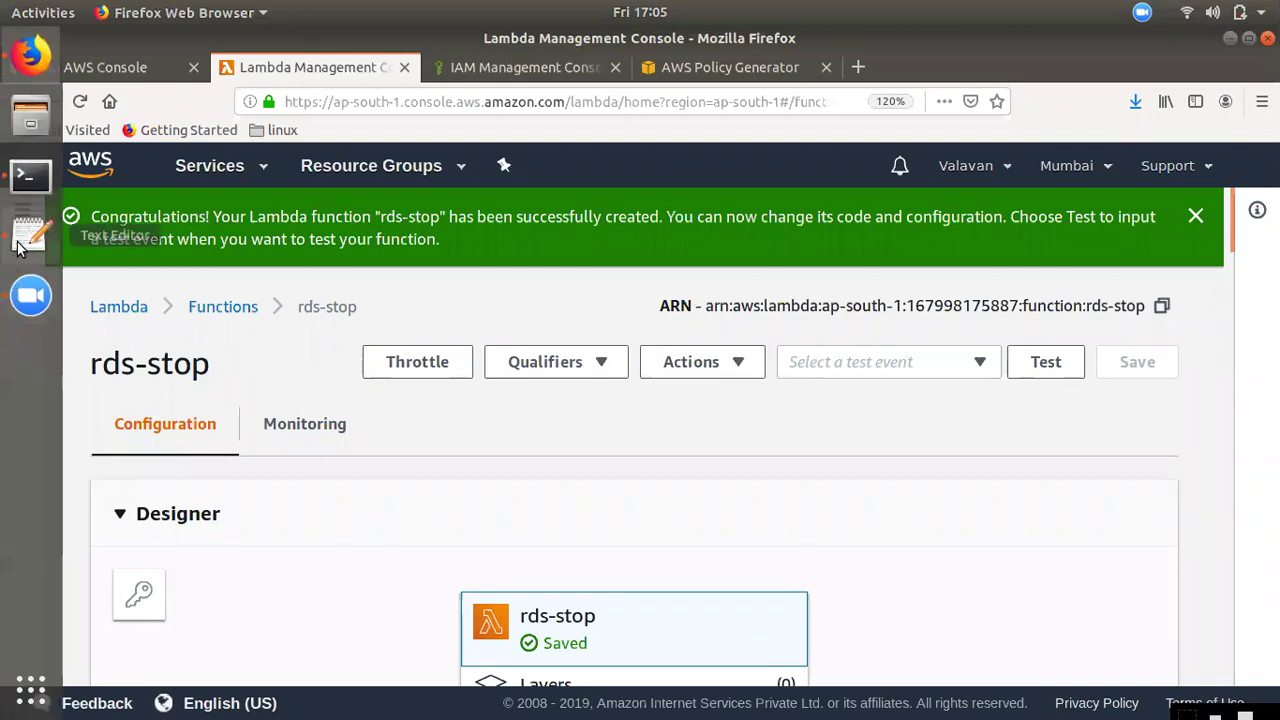
{"action": "left_click", "coordinate": [20, 245]}
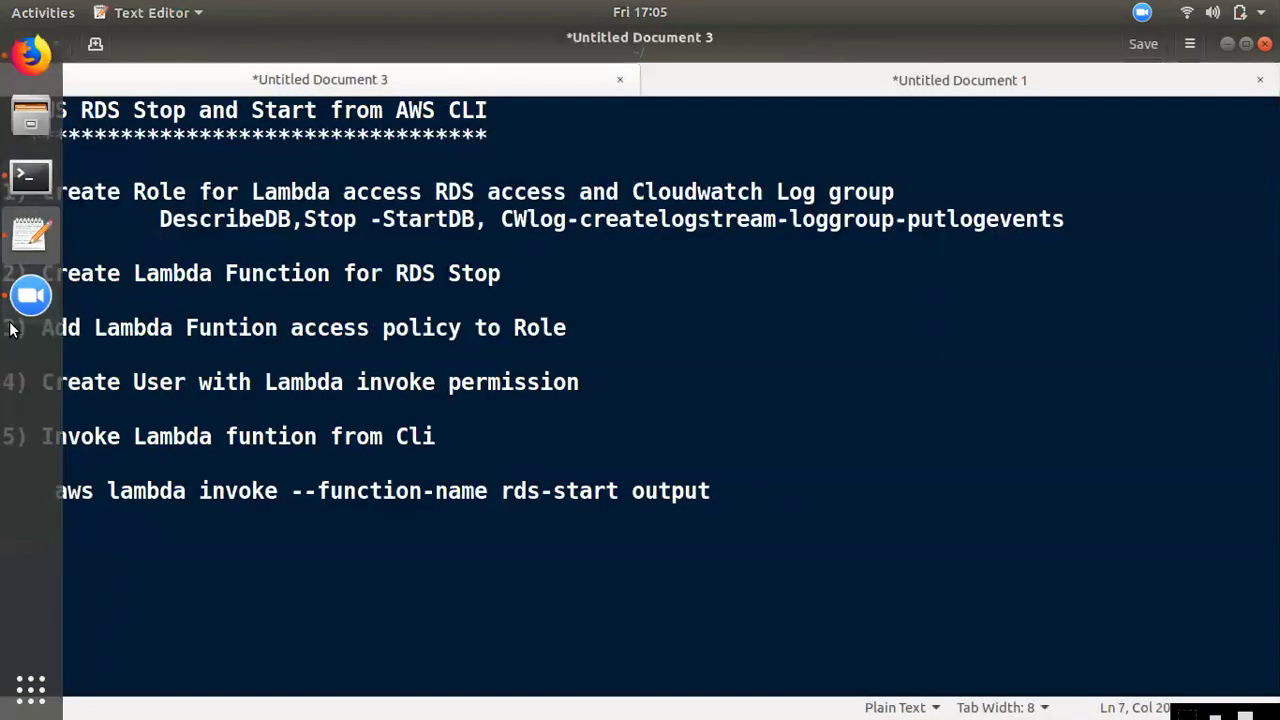
- Switch to Firefox and start adding an IAM user named lambdauser with programmatic access
{"action": "left_click", "coordinate": [30, 55]}
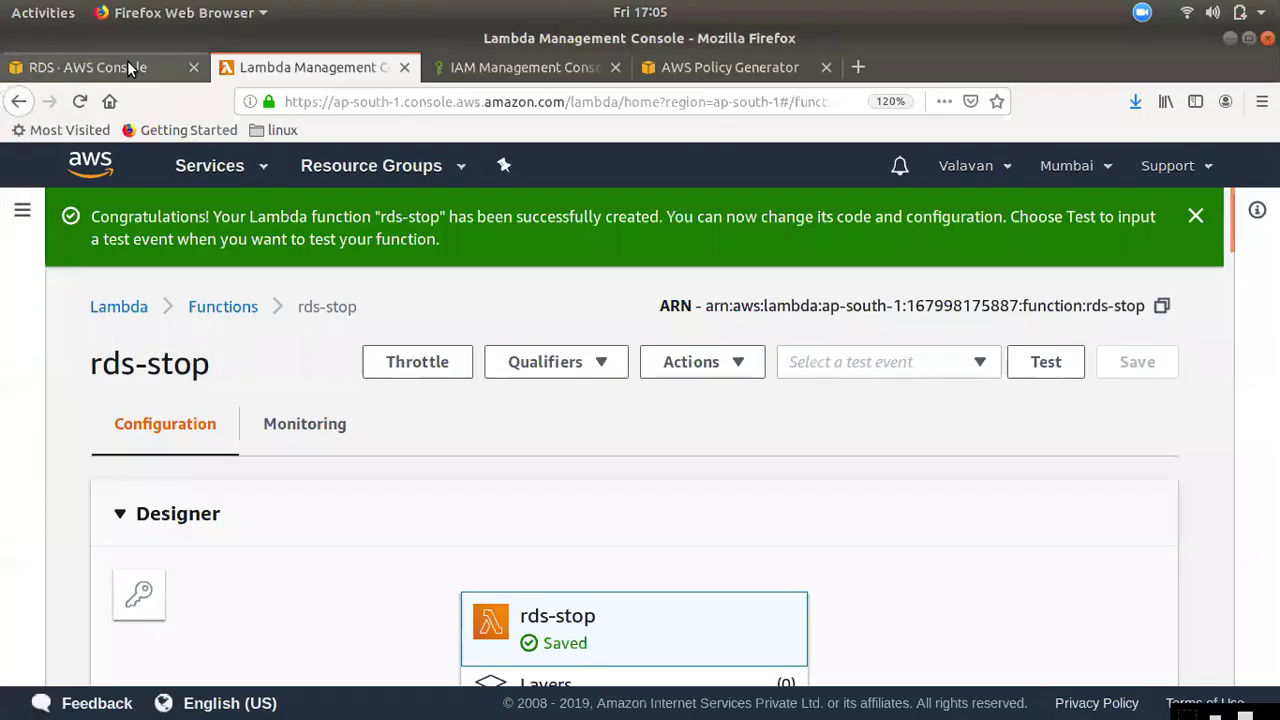
{"action": "left_click", "coordinate": [127, 62]}
{"action": "left_click", "coordinate": [491, 66]}
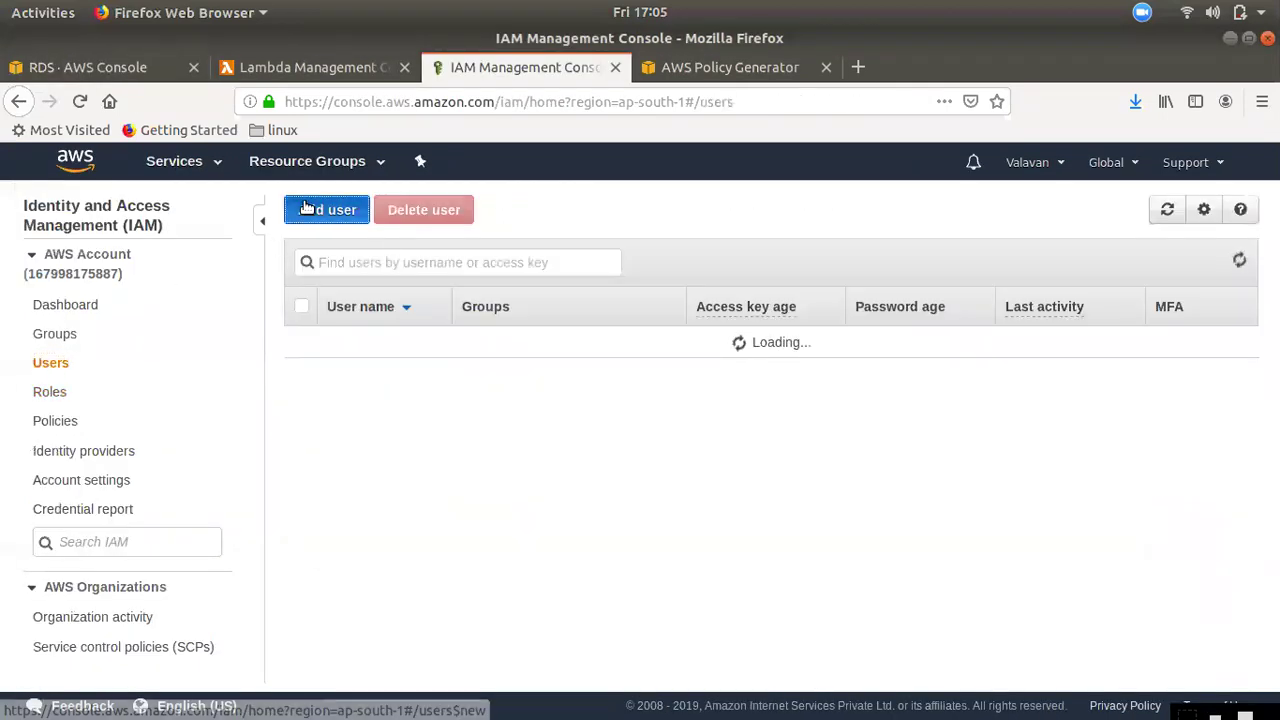
{"action": "left_click", "coordinate": [523, 365]}
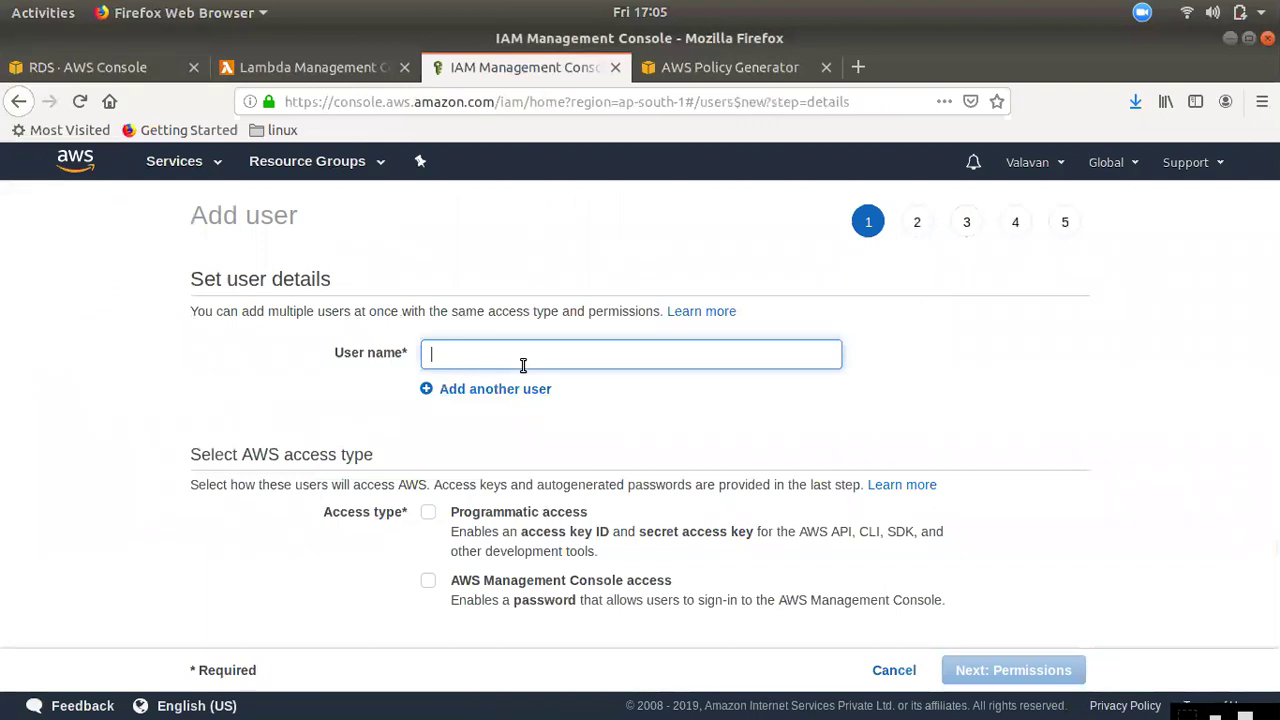
{"action": "type", "text": "lambdauser"}
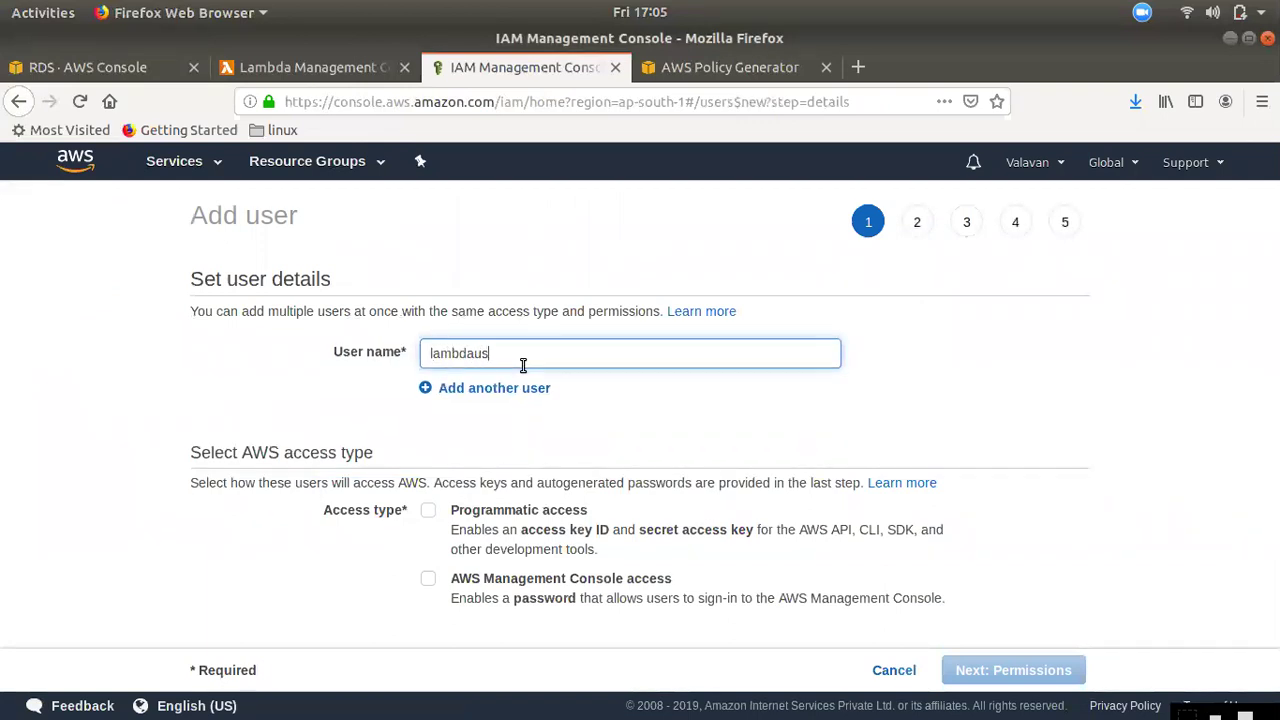
{"action": "left_click", "coordinate": [428, 512]}
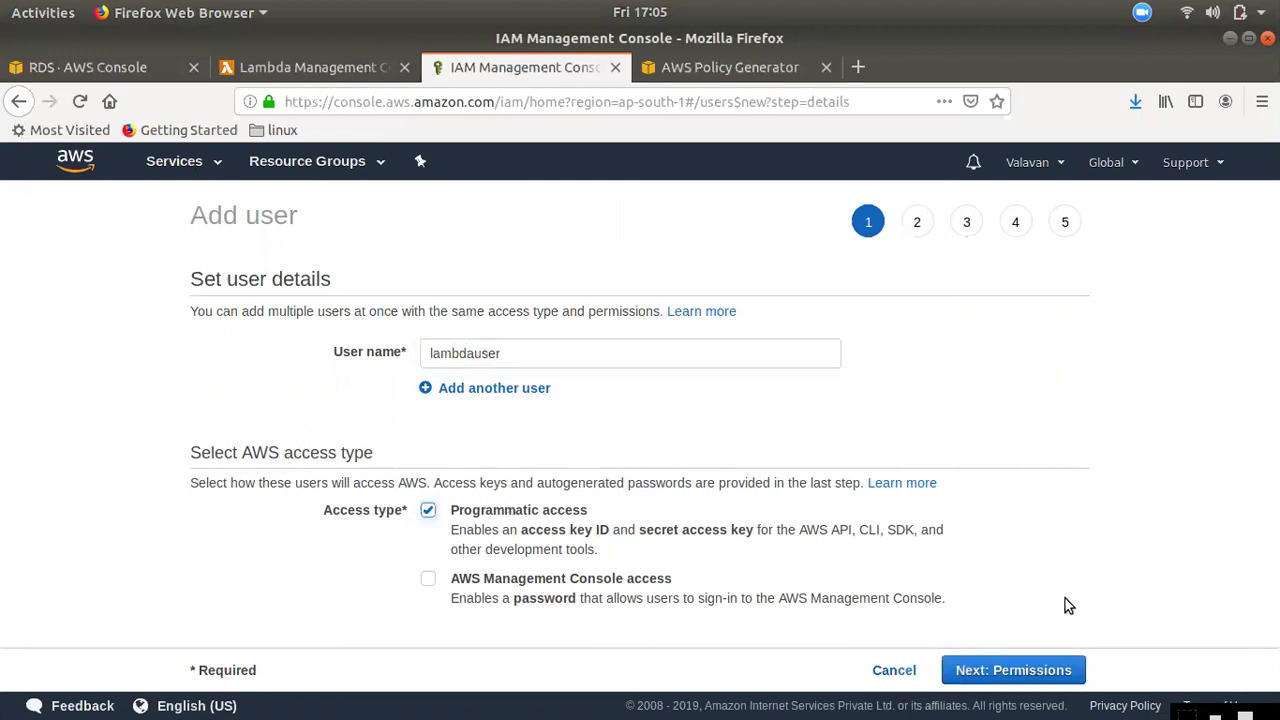
{"action": "left_click", "coordinate": [1035, 672]}
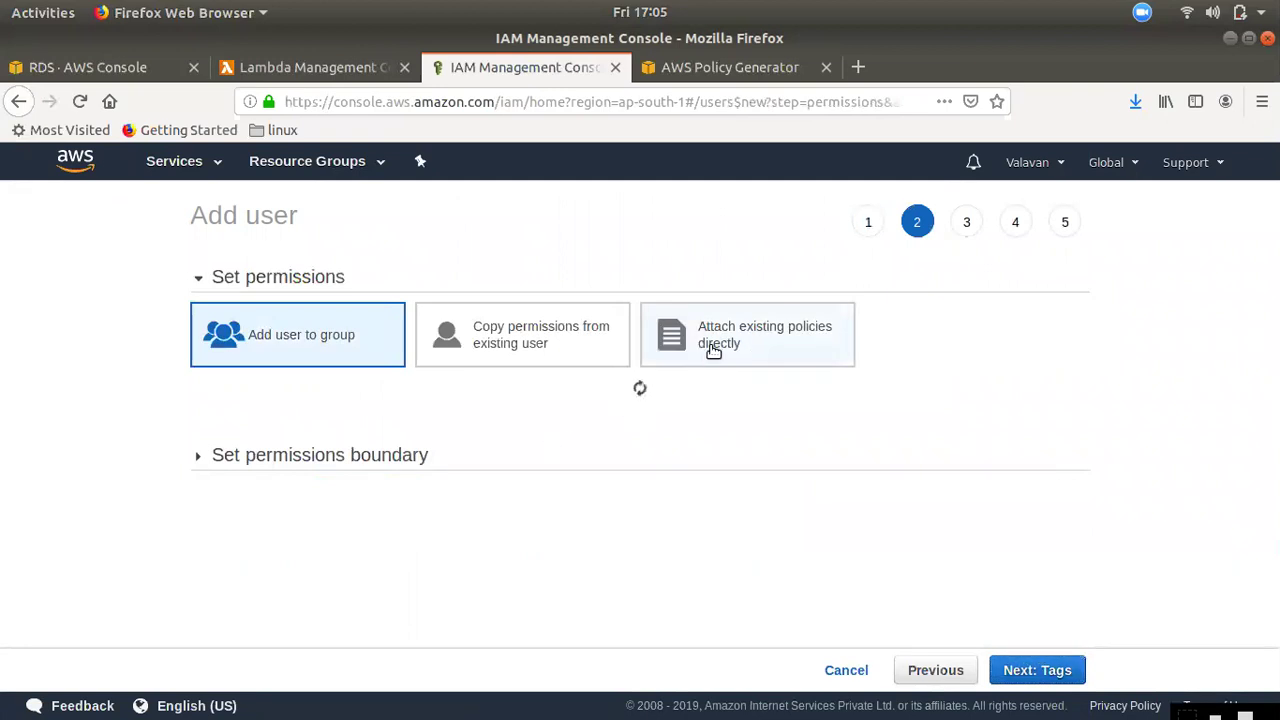
- Search the existing policies for "lambdaf" and attach AWSLambdaFullAccess directly to the new user
{"action": "left_click", "coordinate": [713, 350]}
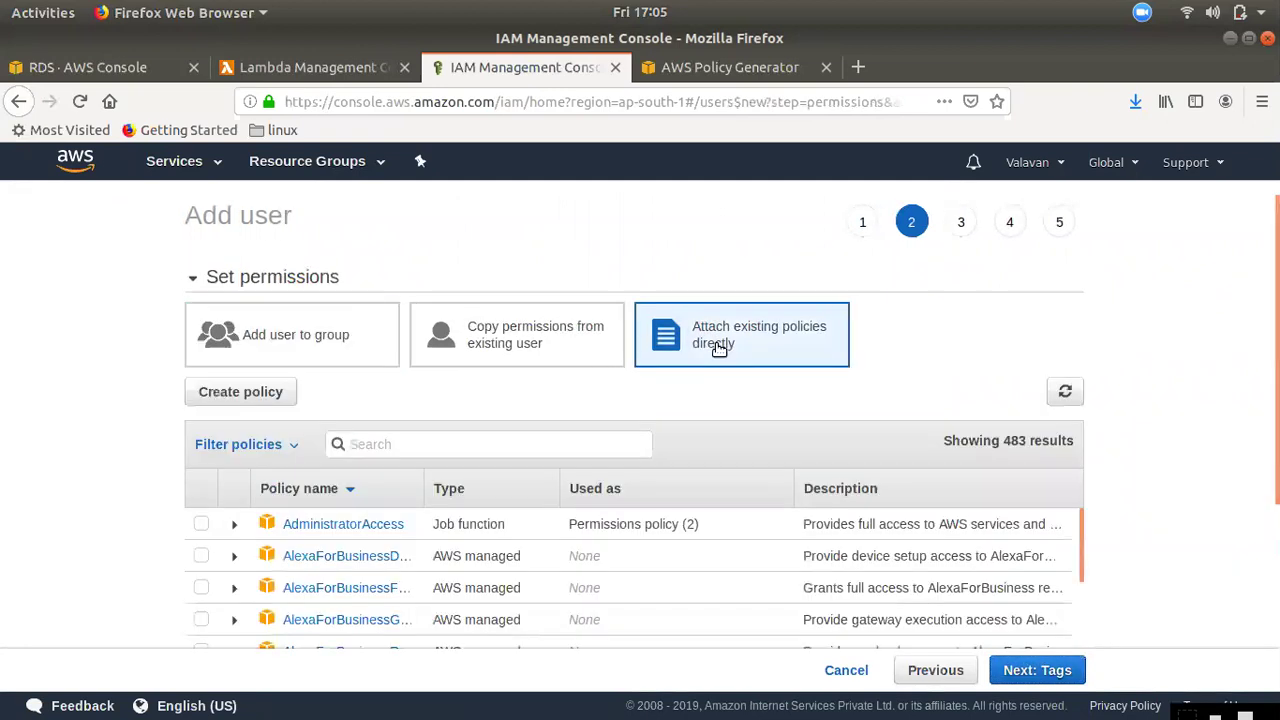
{"action": "left_click", "coordinate": [408, 447]}
{"action": "type", "text": "lambdaf"}
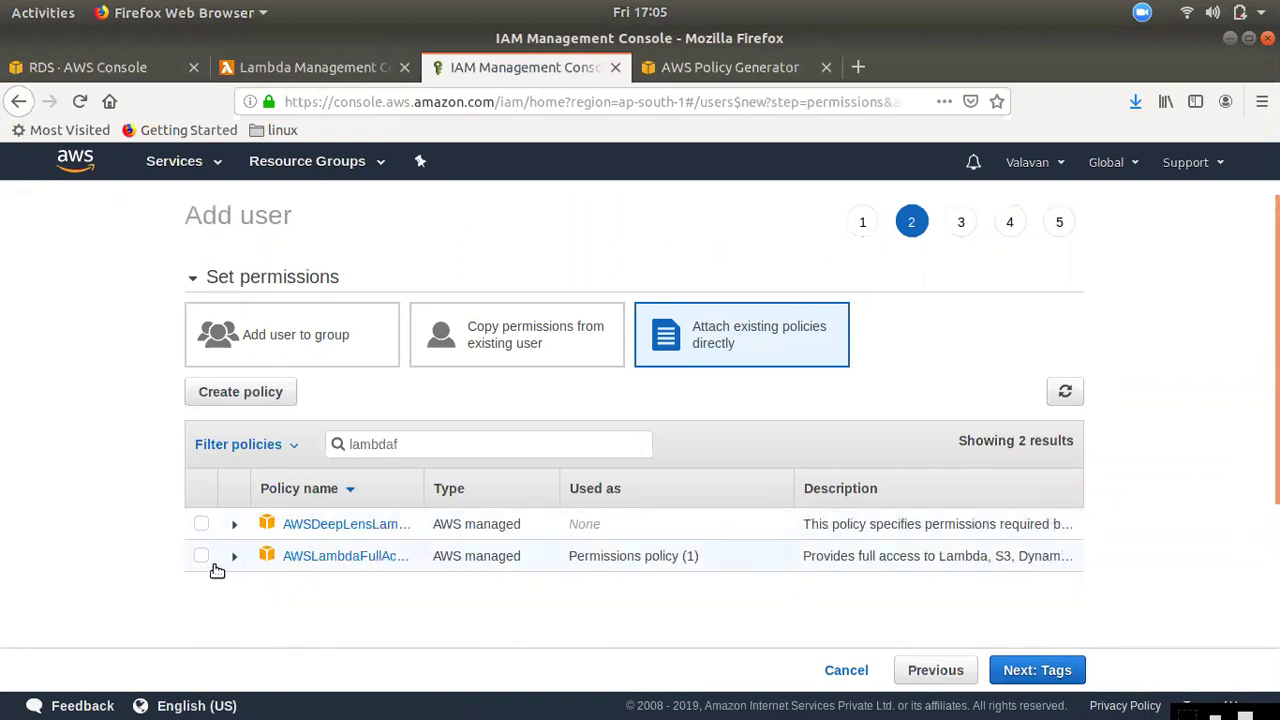
{"action": "left_click", "coordinate": [201, 556]}
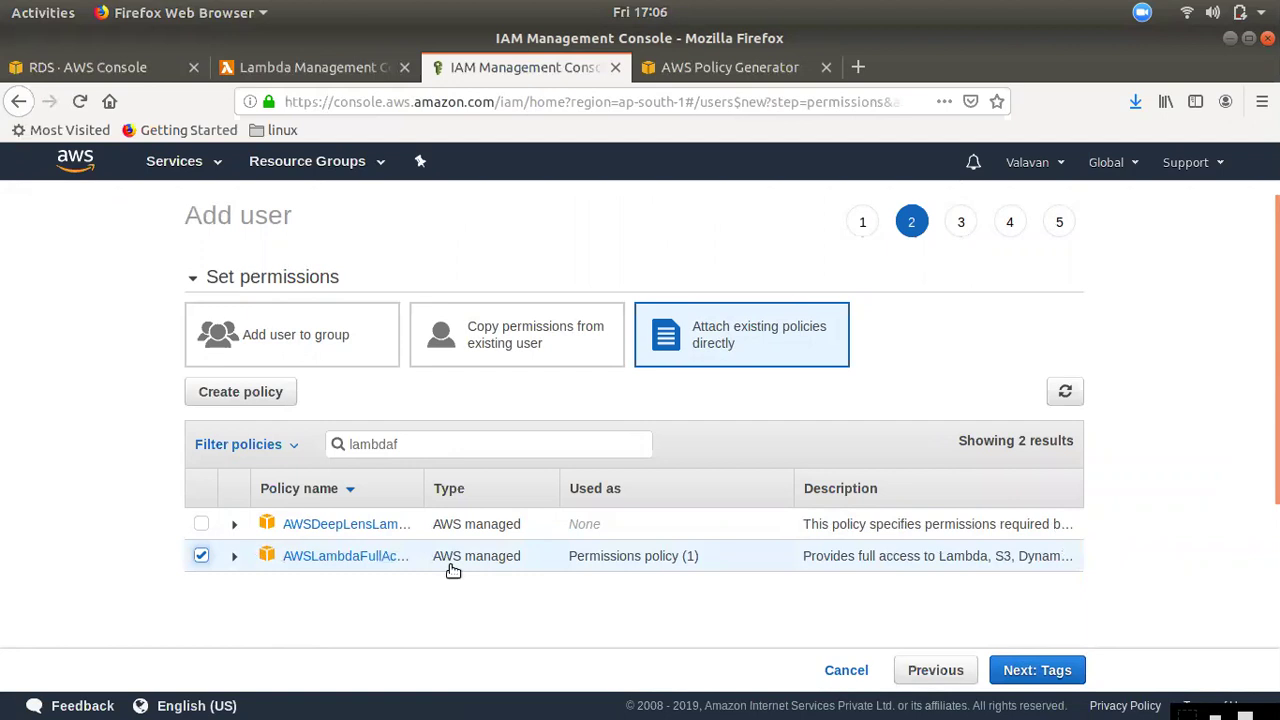
{"action": "left_click", "coordinate": [1058, 675]}
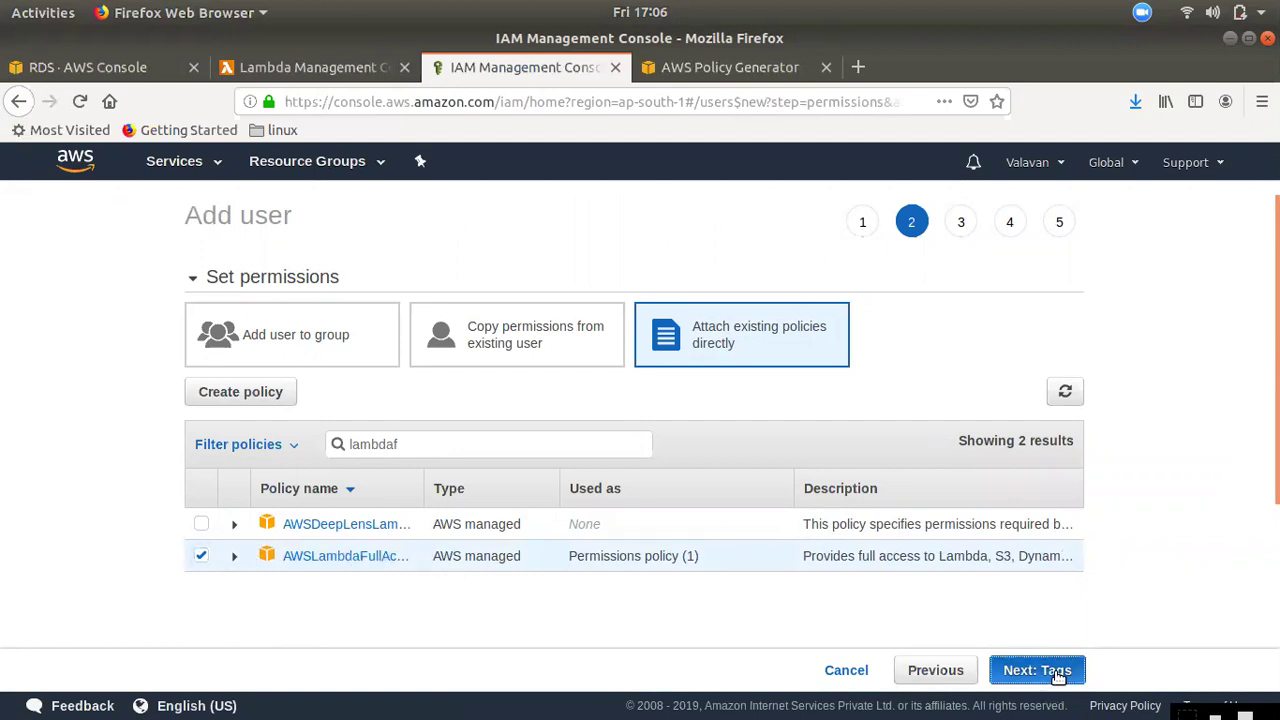
- Create lambdauser without tags and save its credentials.csv file
{"action": "left_click", "coordinate": [1038, 670]}
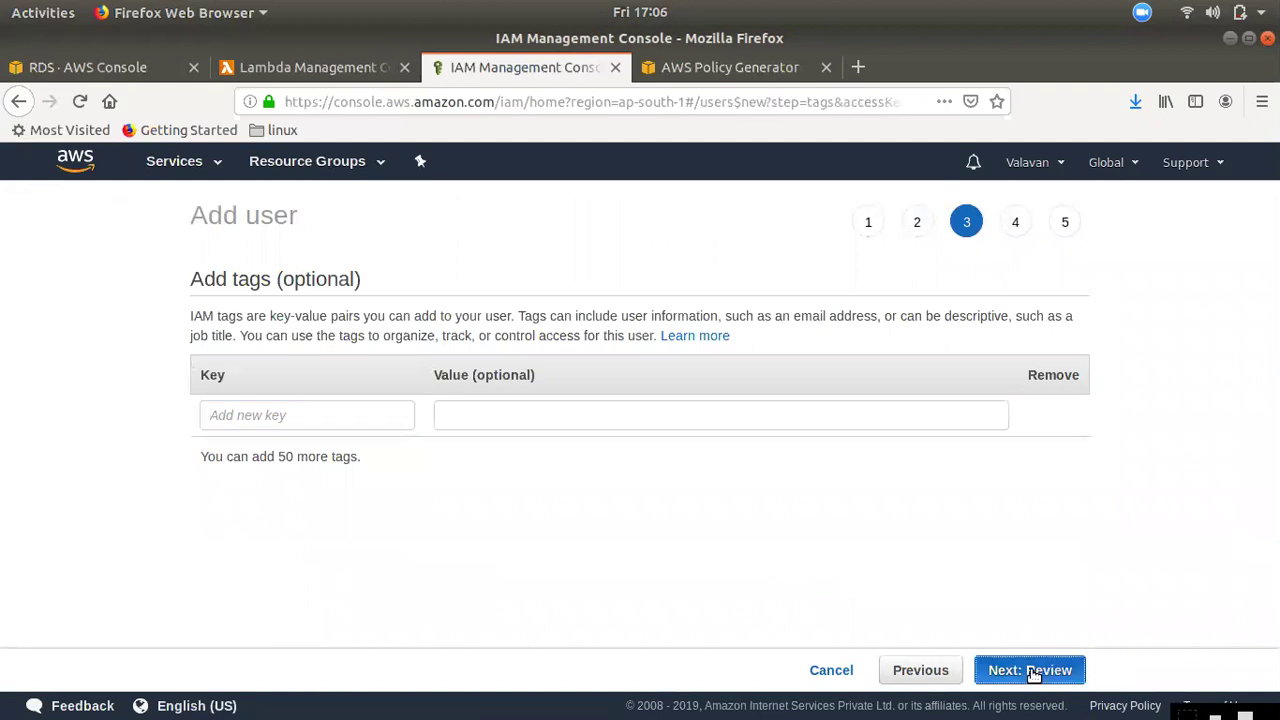
{"action": "left_click", "coordinate": [1066, 680]}
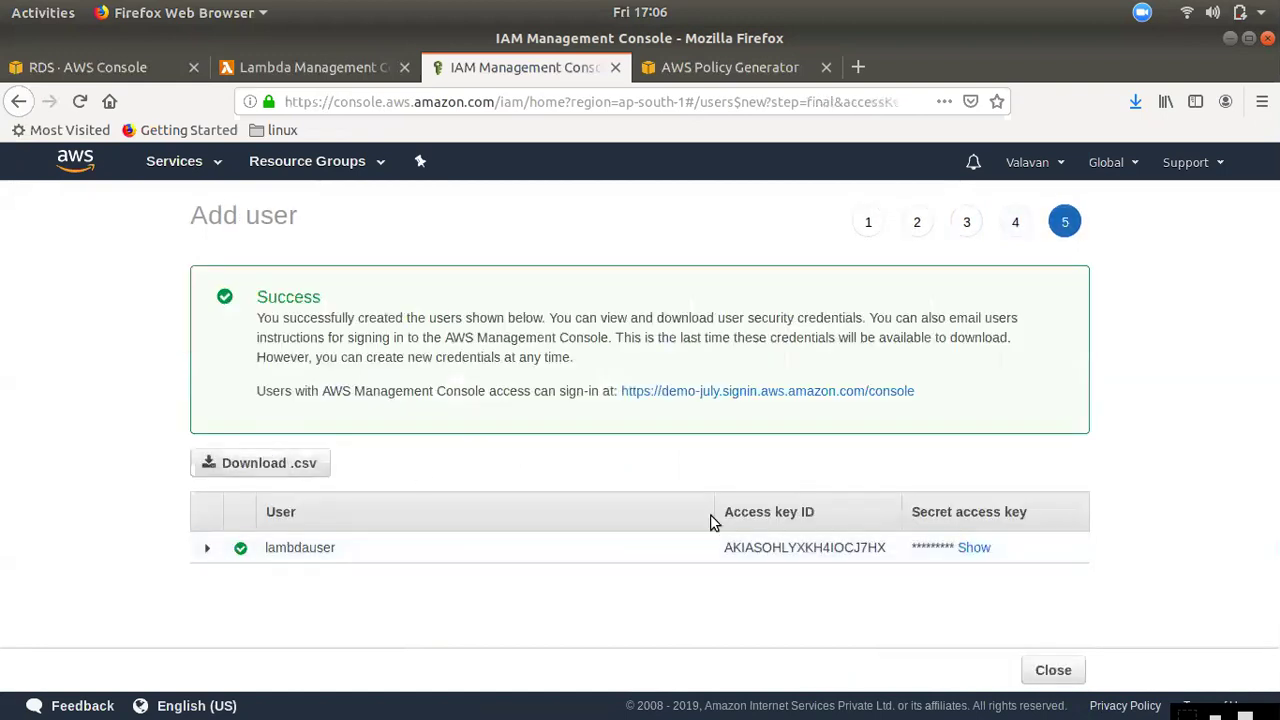
{"action": "left_click", "coordinate": [298, 468]}
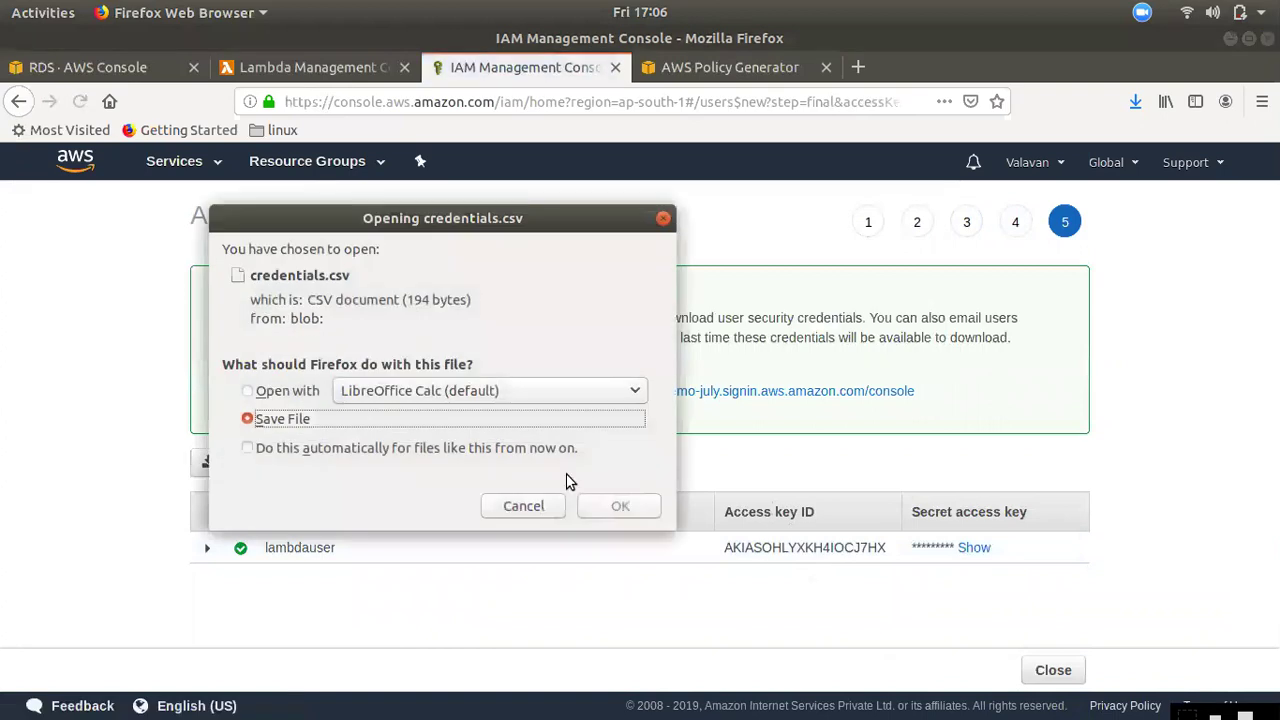
{"action": "left_click", "coordinate": [610, 505]}
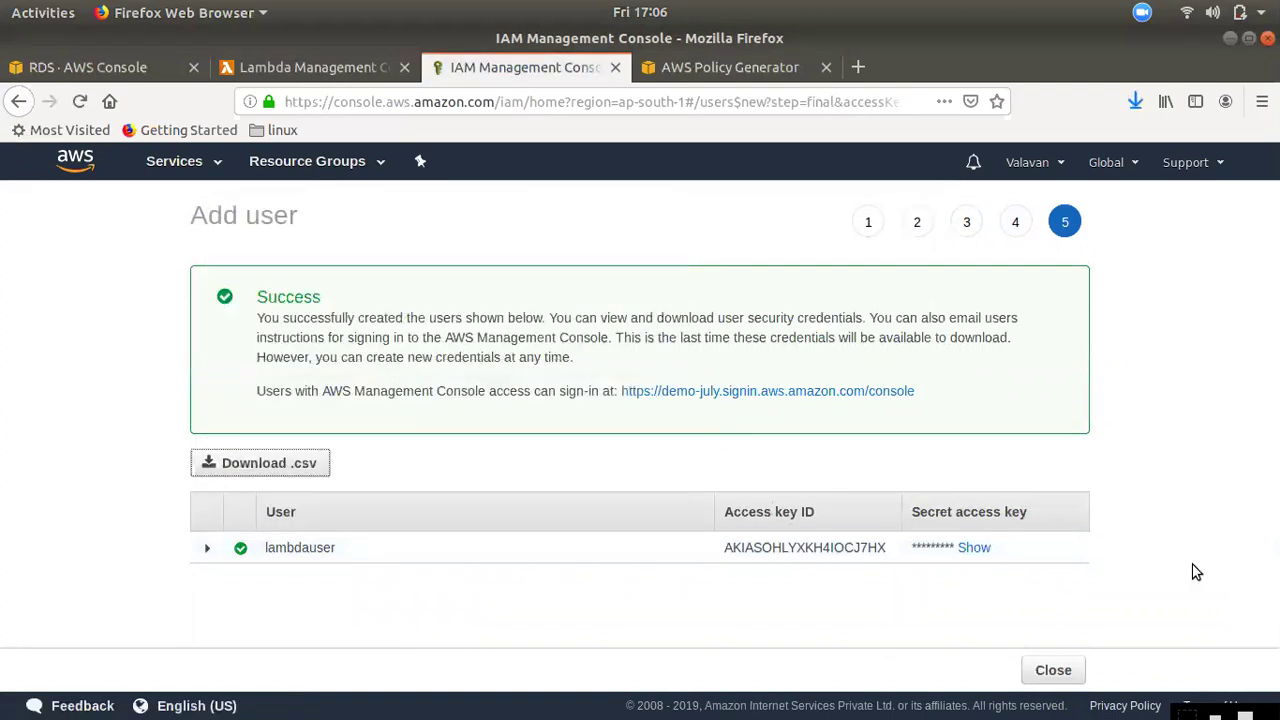
- Reveal lambdauser's secret access key and copy the user's access key ID
{"action": "left_click", "coordinate": [971, 549]}
{"action": "left_click_drag", "start_coordinate": [732, 551], "coordinate": [884, 553]}
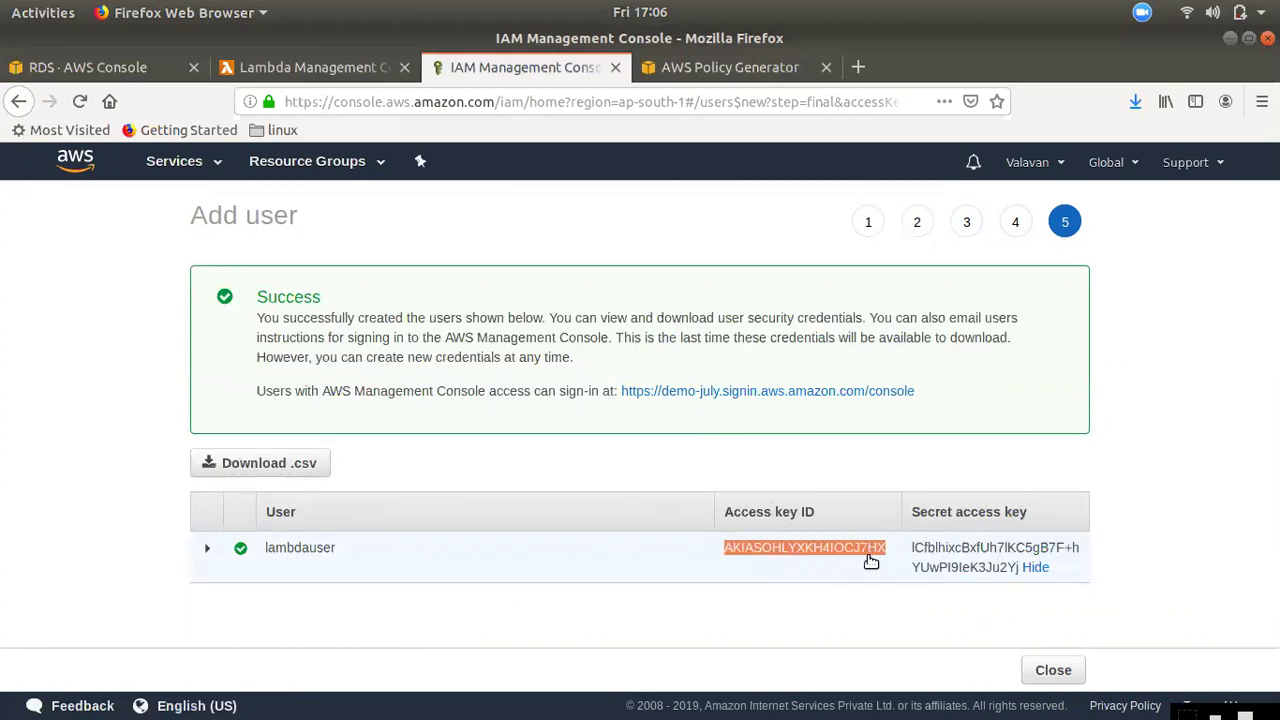
{"action": "right_click", "coordinate": [869, 548]}
{"action": "left_click", "coordinate": [895, 560]}
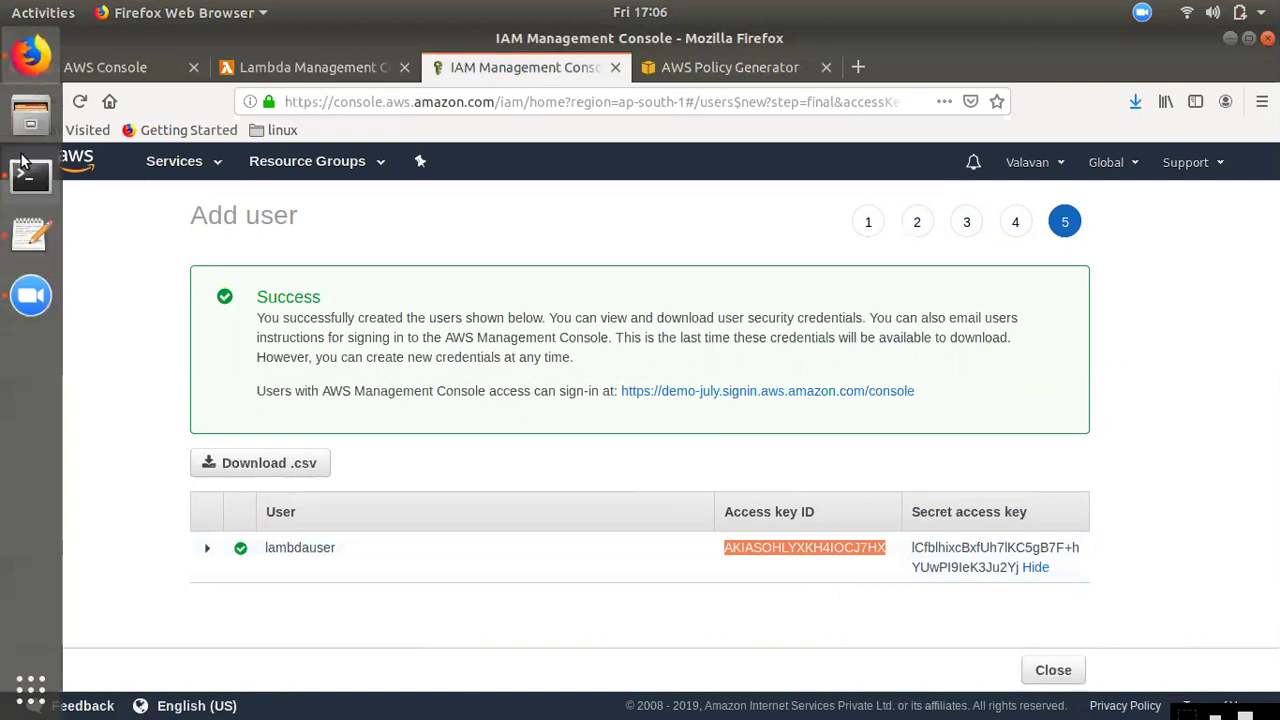
- Switch to Terminal and erase the leftover aws lambda invoke command from the prompt
{"action": "left_click", "coordinate": [28, 170]}
{"action": "key", "text": "BackSpace"}
{"action": "key", "text": "BackSpace"}
{"action": "key", "text": "BackSpace"}
{"action": "key", "text": "BackSpace"}
{"action": "key", "text": "BackSpace"}
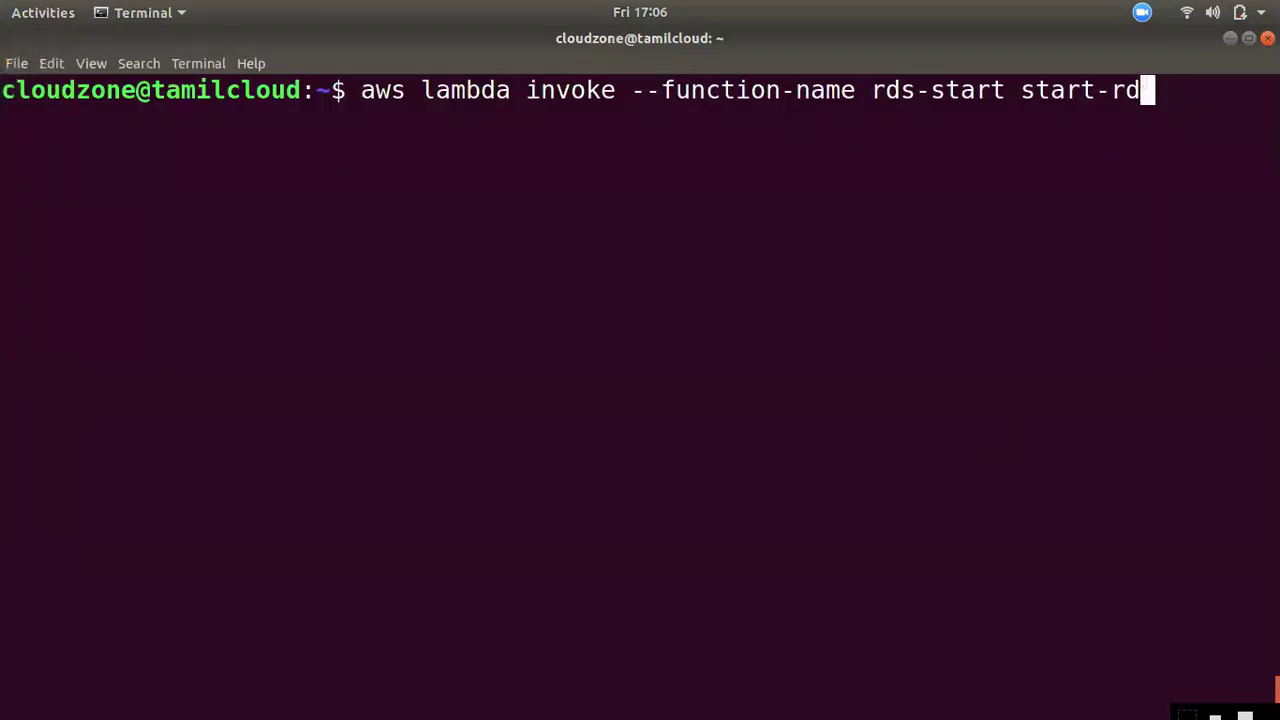
{"action": "key", "text": "BackSpace"}
{"action": "key", "text": "BackSpace"}
{"action": "key", "text": "BackSpace"}
{"action": "key", "text": "BackSpace"}
{"action": "key", "text": "BackSpace"}
{"action": "key", "text": "BackSpace"}
{"action": "key", "text": "BackSpace"}
{"action": "key", "text": "BackSpace"}
{"action": "key", "text": "BackSpace"}
{"action": "key", "text": "BackSpace"}
{"action": "key", "text": "BackSpace"}
{"action": "key", "text": "BackSpace"}
{"action": "key", "text": "BackSpace"}
{"action": "key", "text": "BackSpace"}
{"action": "key", "text": "BackSpace"}
{"action": "key", "text": "BackSpace"}
{"action": "key", "text": "BackSpace"}
{"action": "key", "text": "BackSpace"}
{"action": "key", "text": "BackSpace"}
{"action": "key", "text": "BackSpace"}
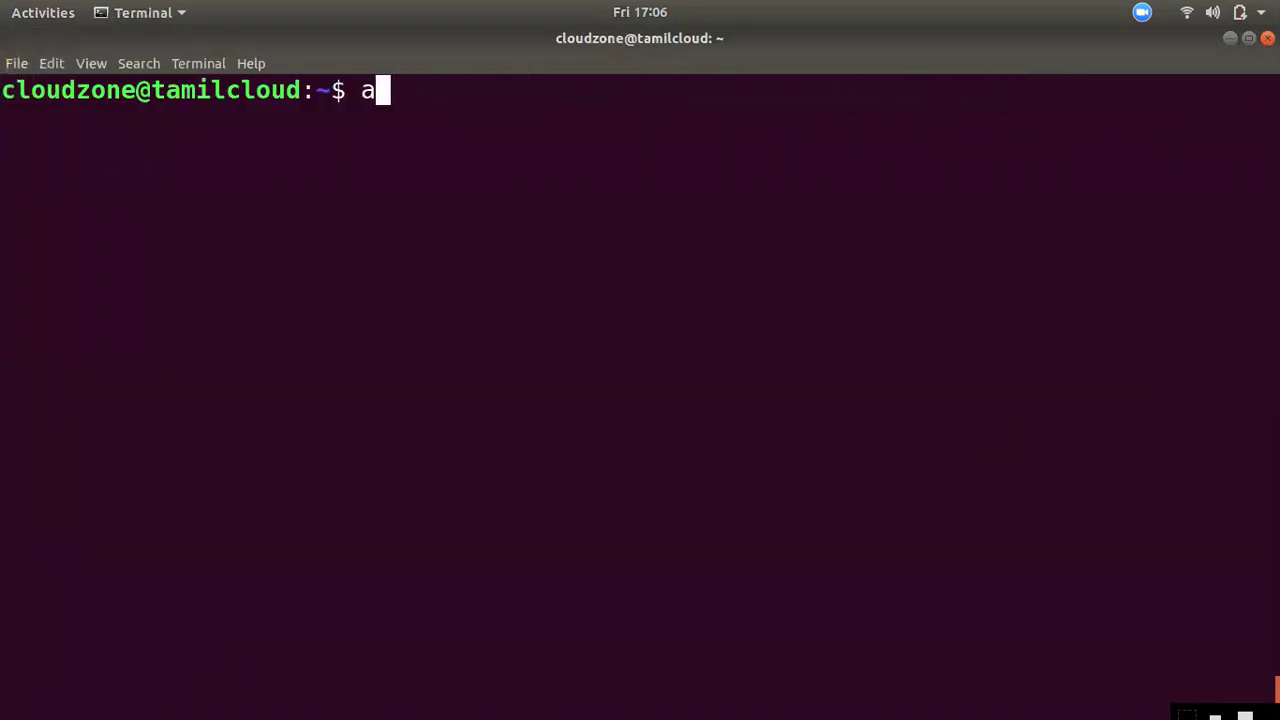
- Run aws configure to start setting up the CLI credentials
{"action": "type", "text": "aws "}
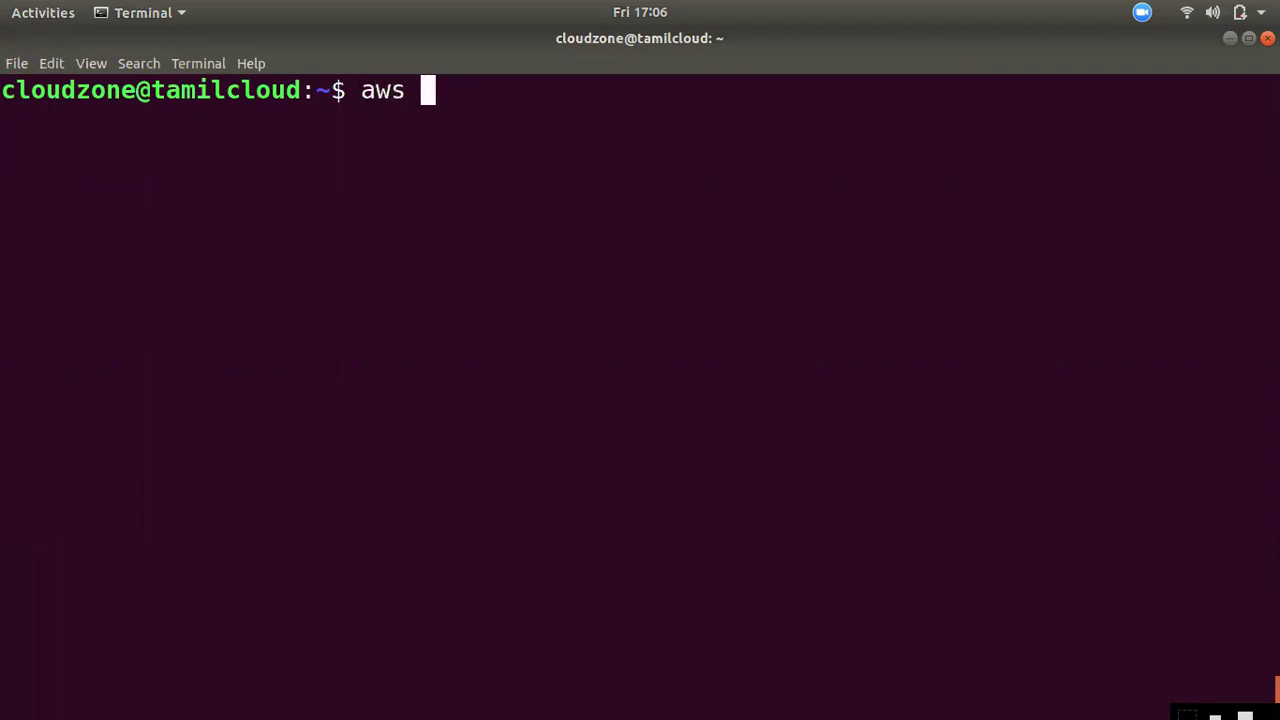
{"action": "type", "text": "conf"}
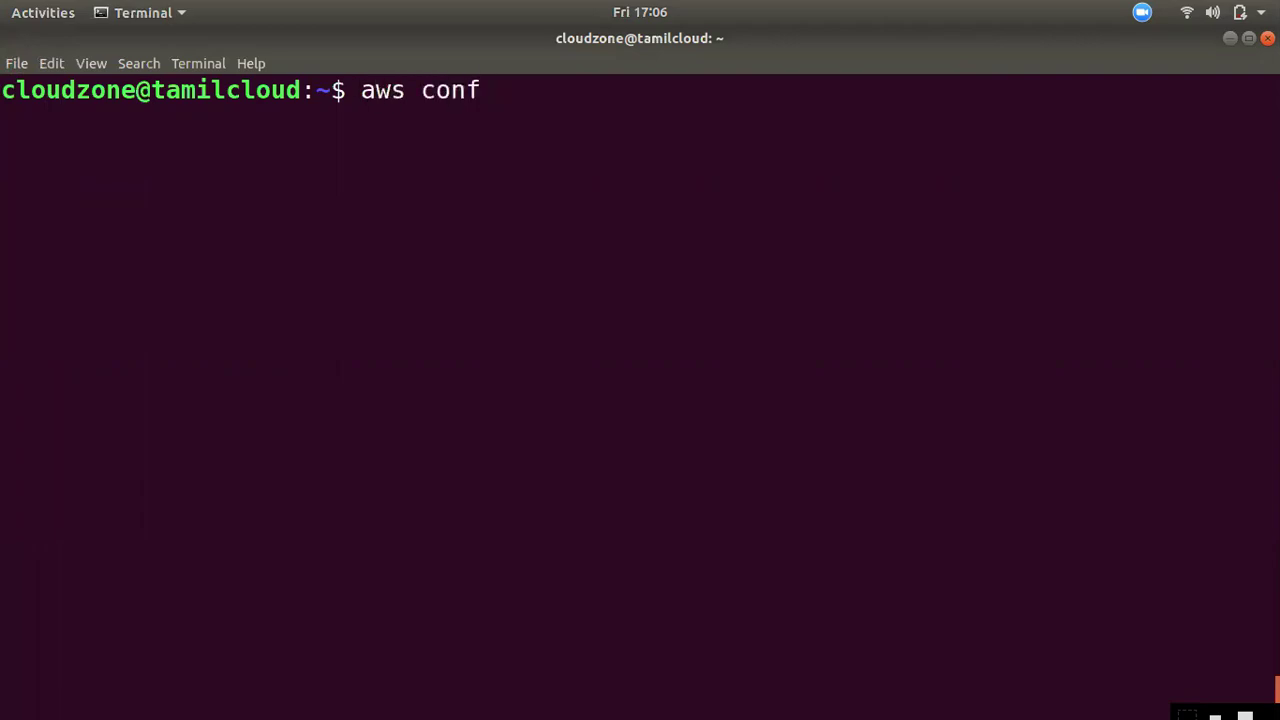
{"action": "type", "text": "igut"}
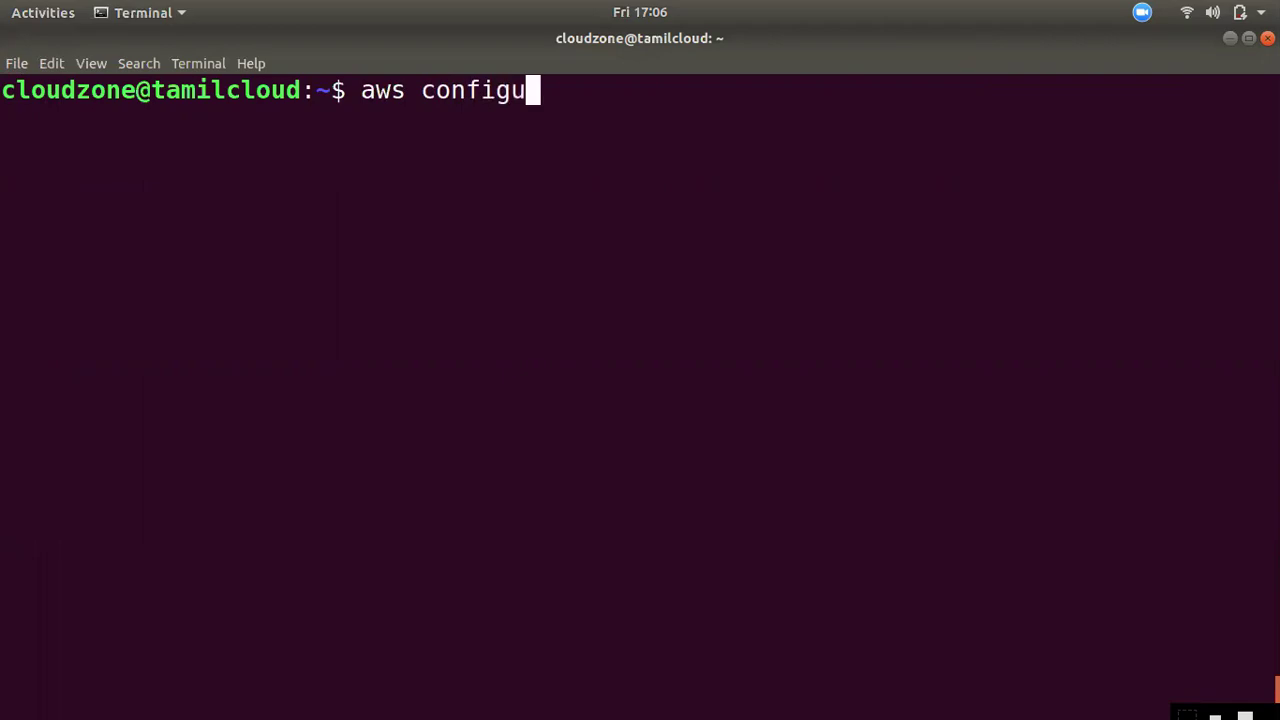
{"action": "key", "text": "BackSpace"}
{"action": "key", "text": "BackSpace"}
{"action": "key", "text": "BackSpace"}
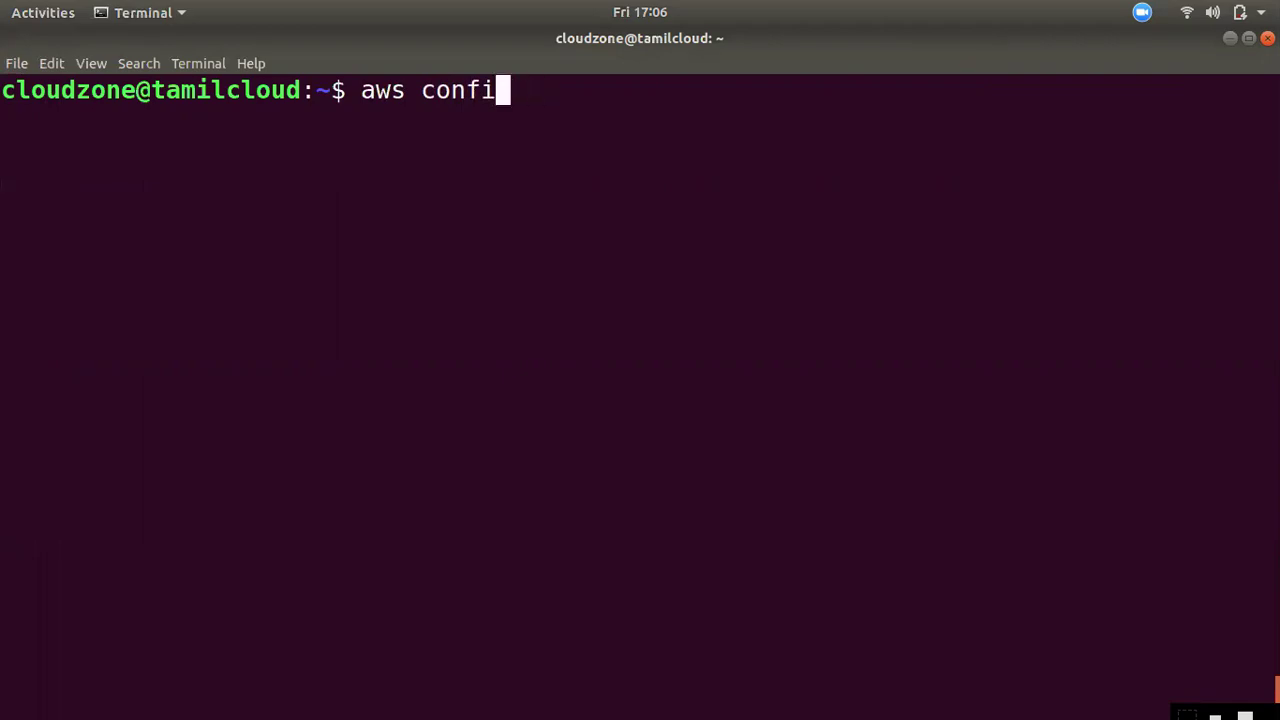
{"action": "type", "text": "gu"}
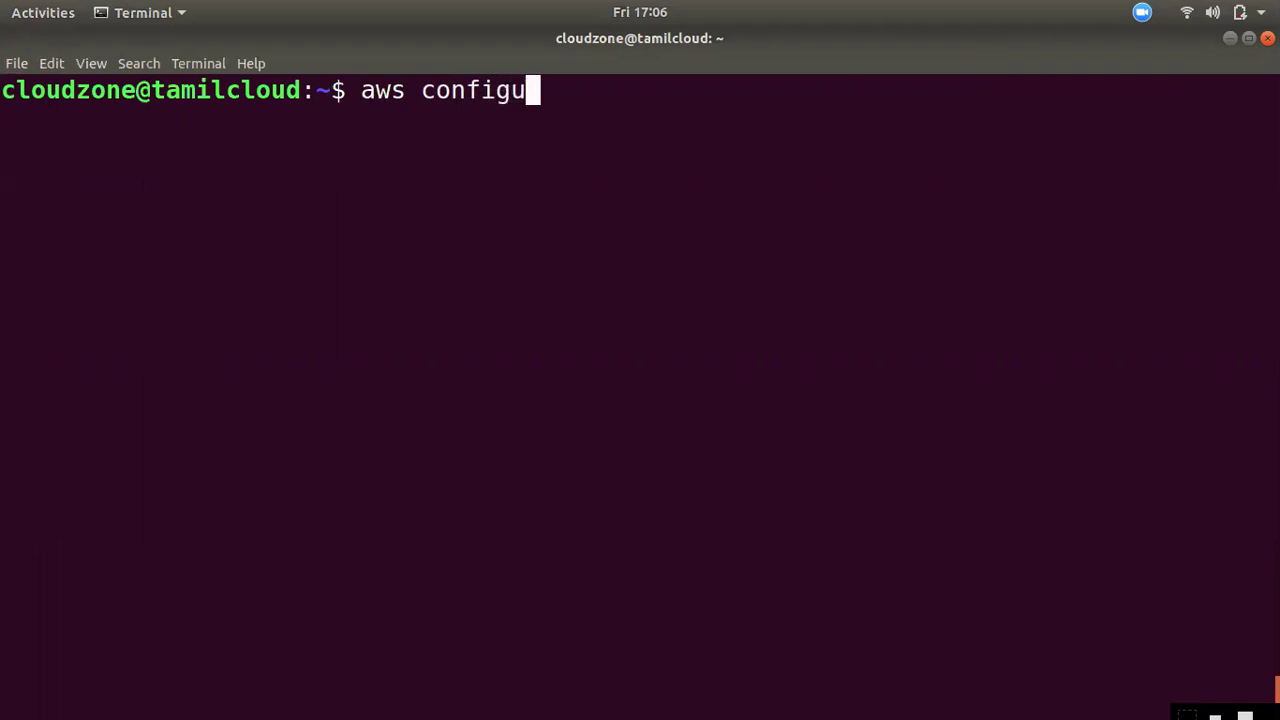
{"action": "type", "text": "re"}
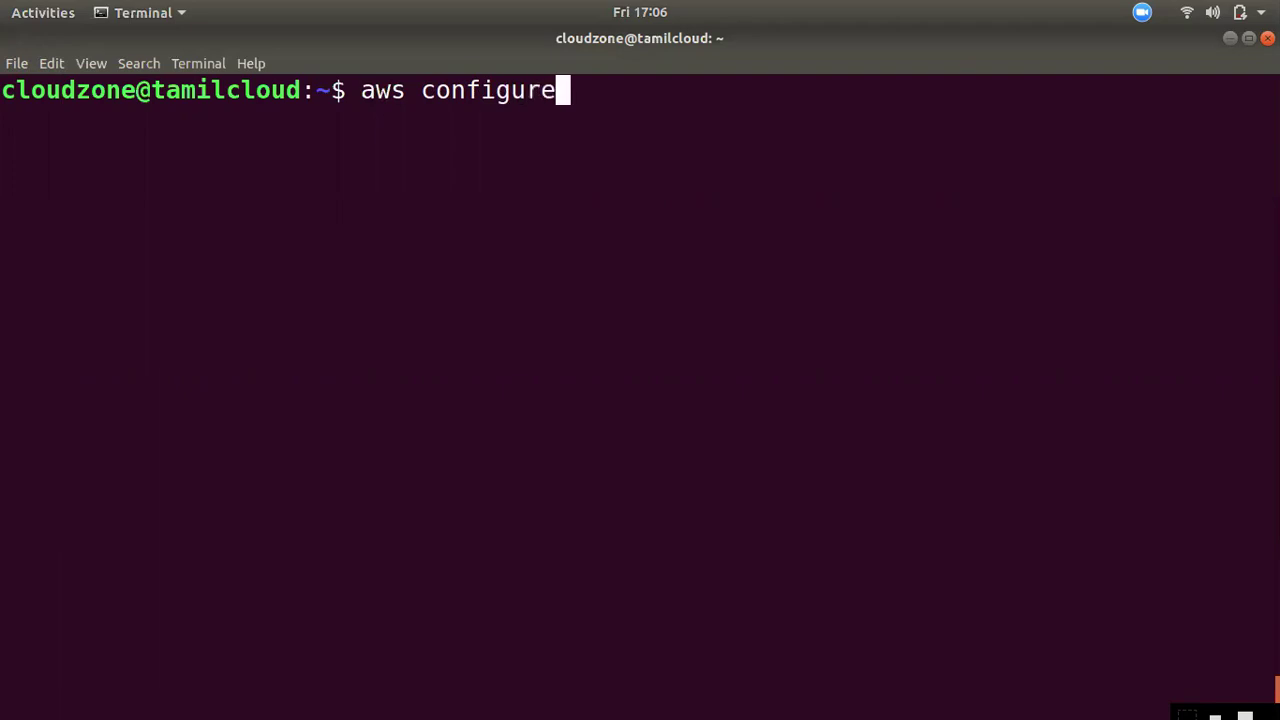
{"action": "key", "text": "Return"}
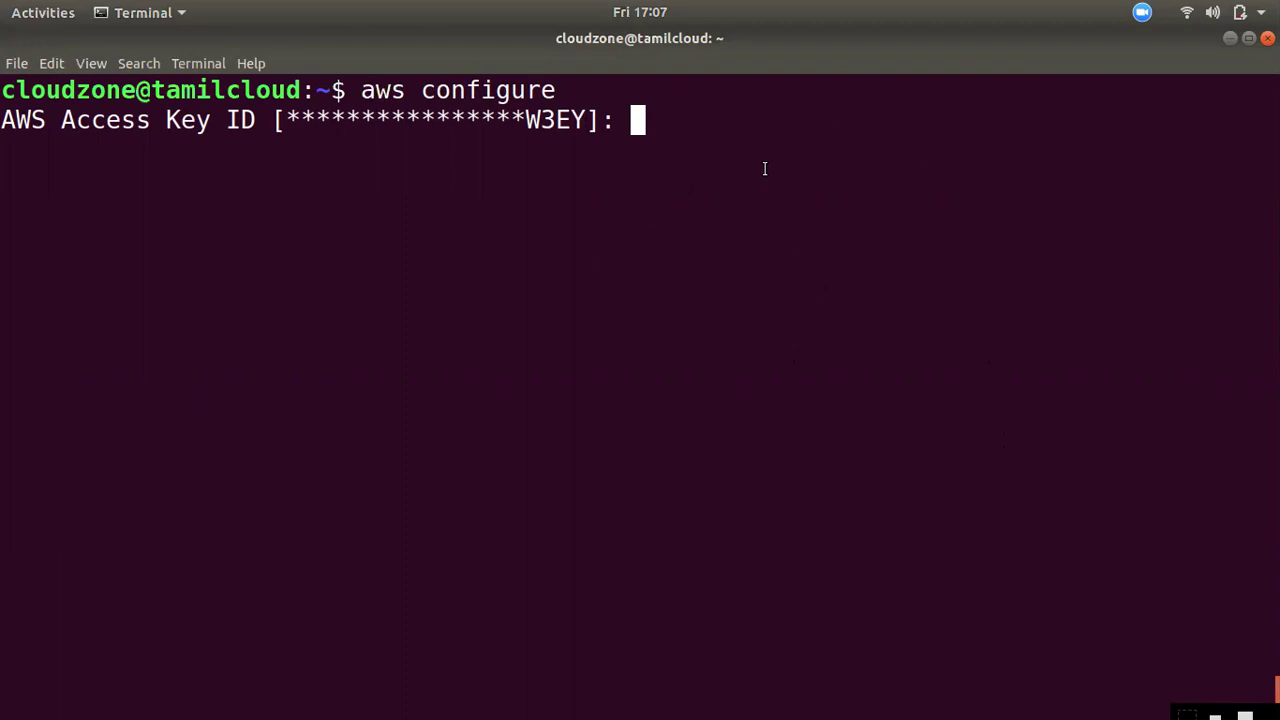
- Paste and submit lambdauser's copied key as the AWS Access Key ID
{"action": "right_click", "coordinate": [722, 183]}
{"action": "left_click", "coordinate": [778, 237]}
{"action": "key", "text": "Return"}
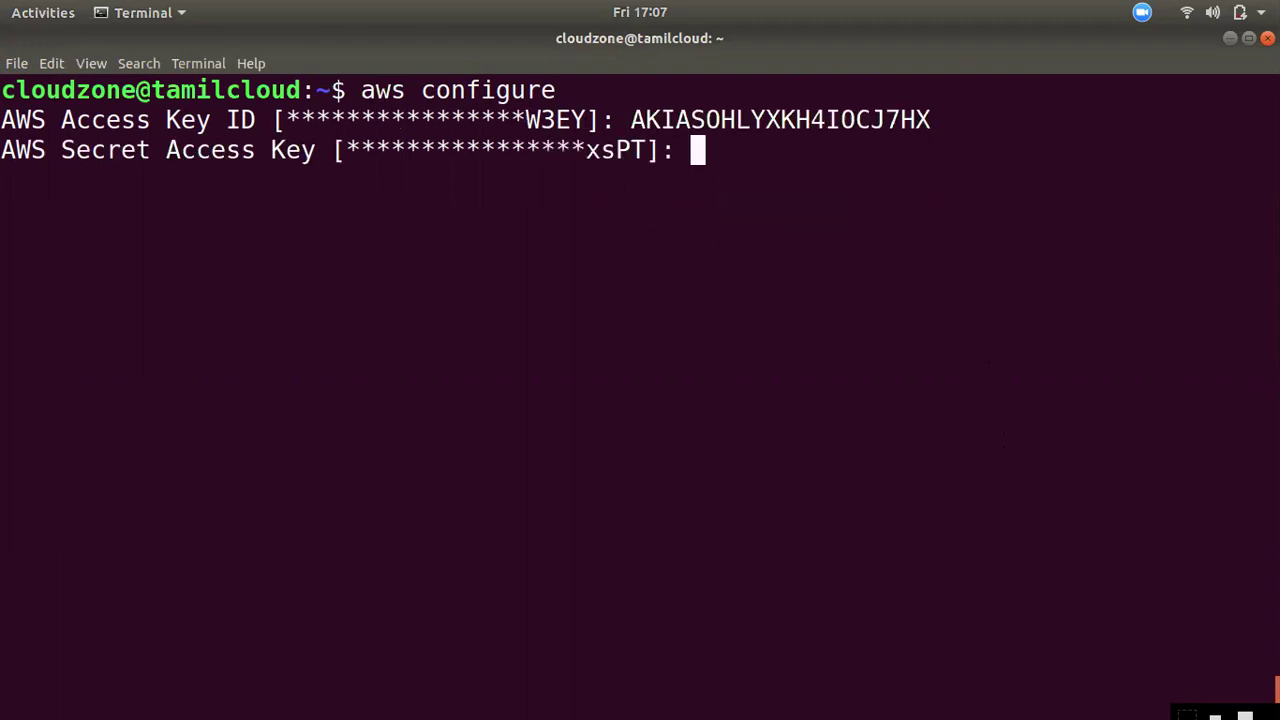
- Switch to Firefox and copy lambdauser's full secret access key from the new user's credentials
{"action": "left_click", "coordinate": [28, 112]}
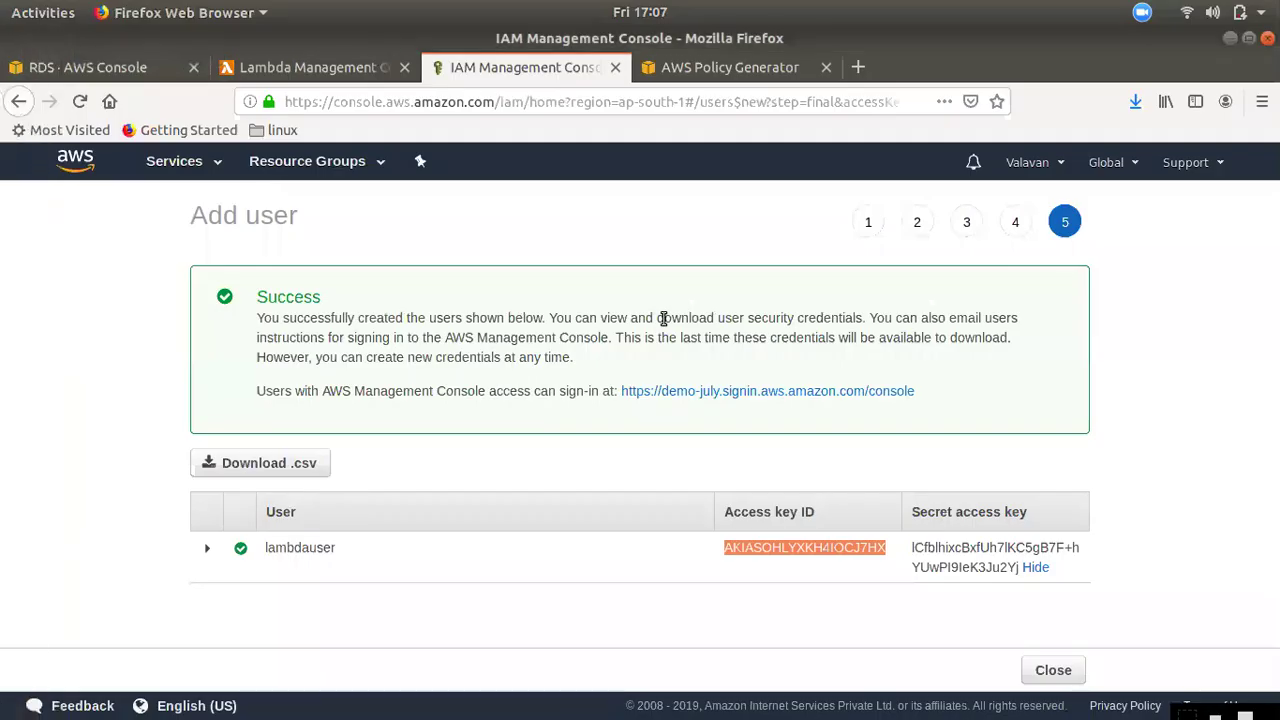
{"action": "mouse_move", "coordinate": [911, 547]}
{"action": "left_mouse_down"}
{"action": "mouse_move", "coordinate": [1034, 578]}
{"action": "mouse_move", "coordinate": [914, 567]}
{"action": "mouse_move", "coordinate": [908, 548]}
{"action": "left_mouse_up"}
{"action": "left_click", "coordinate": [1026, 578]}
{"action": "right_click", "coordinate": [945, 549]}
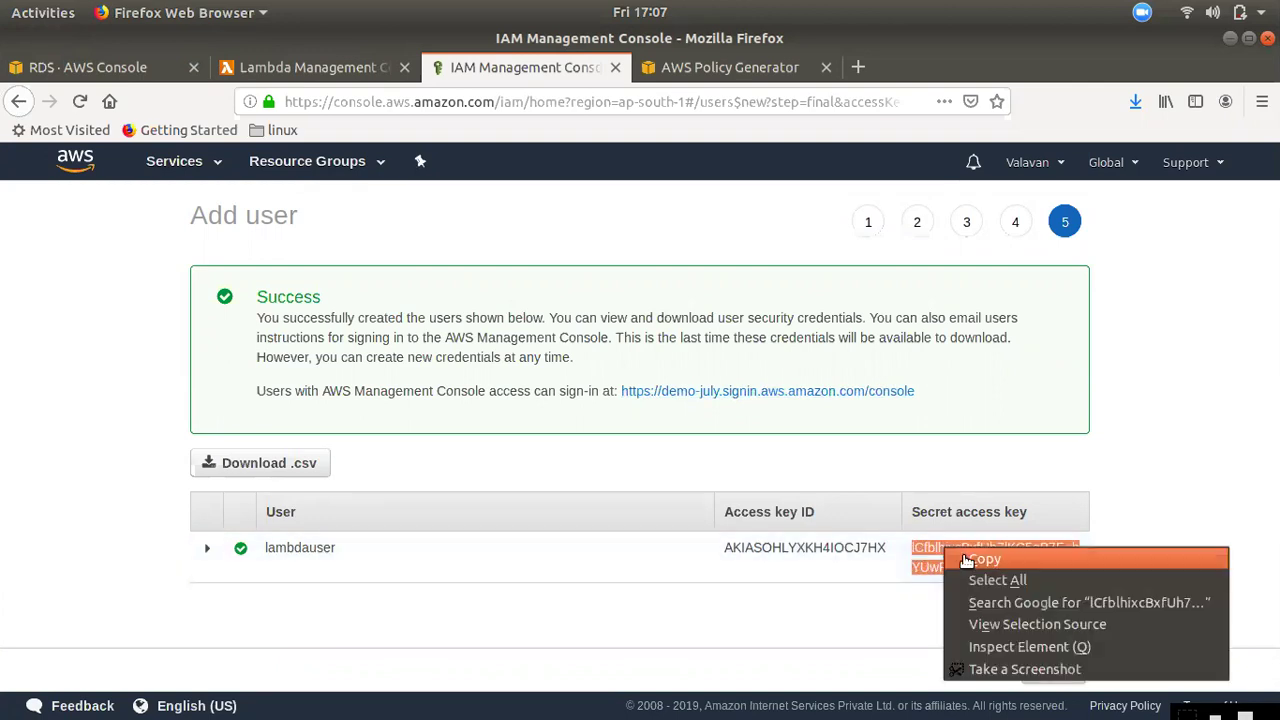
{"action": "left_click", "coordinate": [966, 561]}
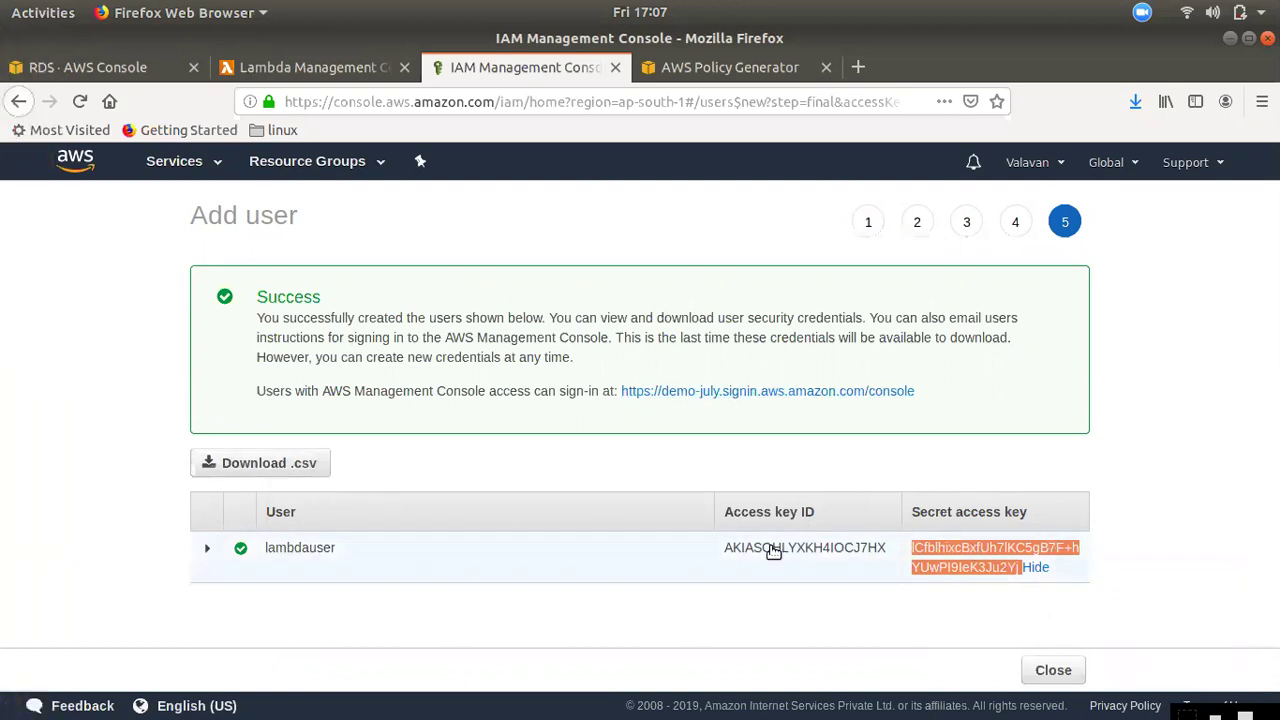
- Switch to Terminal, then paste and submit the copied key as the AWS Secret Access Key
{"action": "mouse_move", "coordinate": [25, 245]}
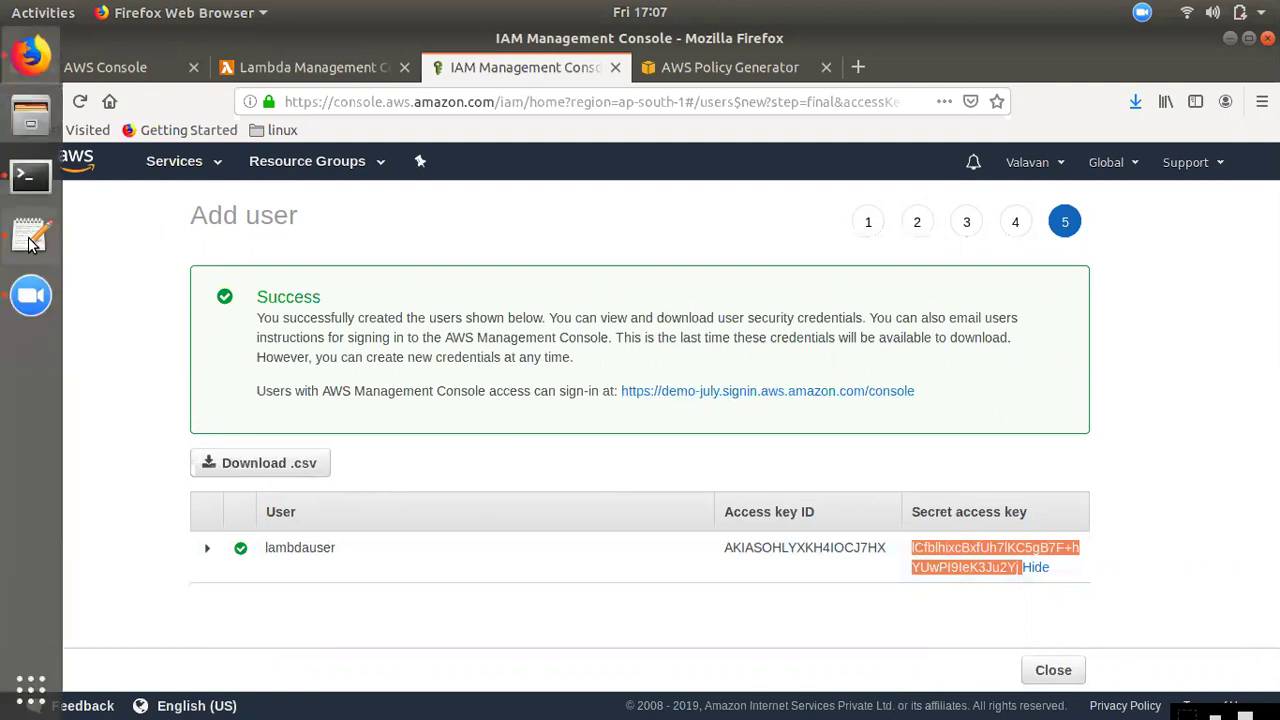
{"action": "left_click", "coordinate": [29, 182]}
{"action": "right_click", "coordinate": [738, 259]}
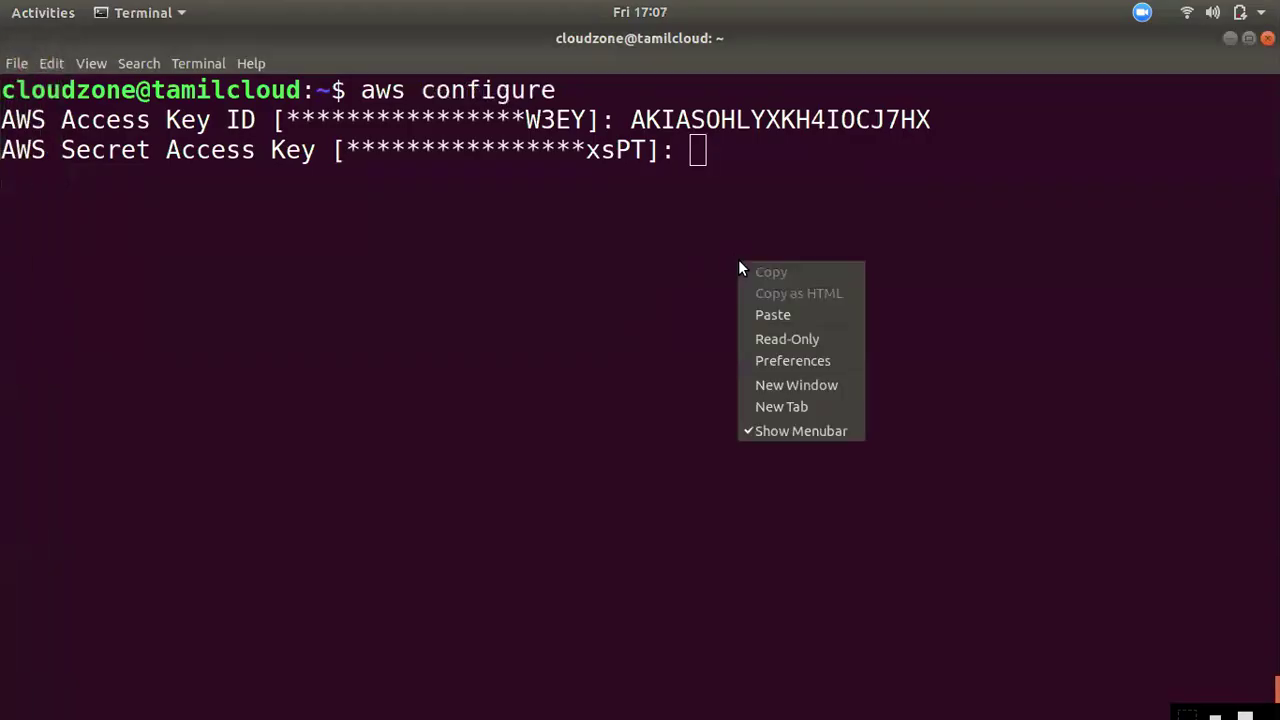
{"action": "left_click", "coordinate": [776, 312]}
{"action": "key", "text": "Return"}
- Set the default region name to ap-south-1 and leave the default output format empty
{"action": "type", "text": "ap-south"}
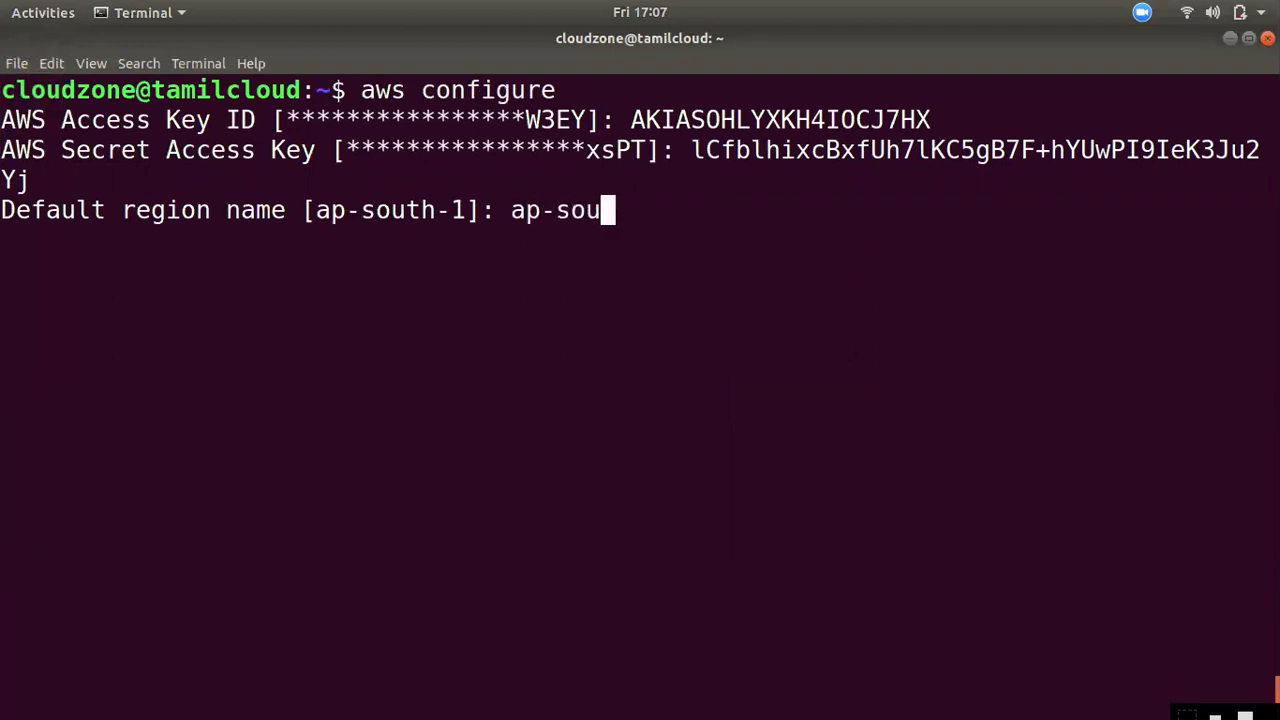
{"action": "type", "text": "-1"}
{"action": "key", "text": "Return"}
{"action": "key", "text": "Return"}
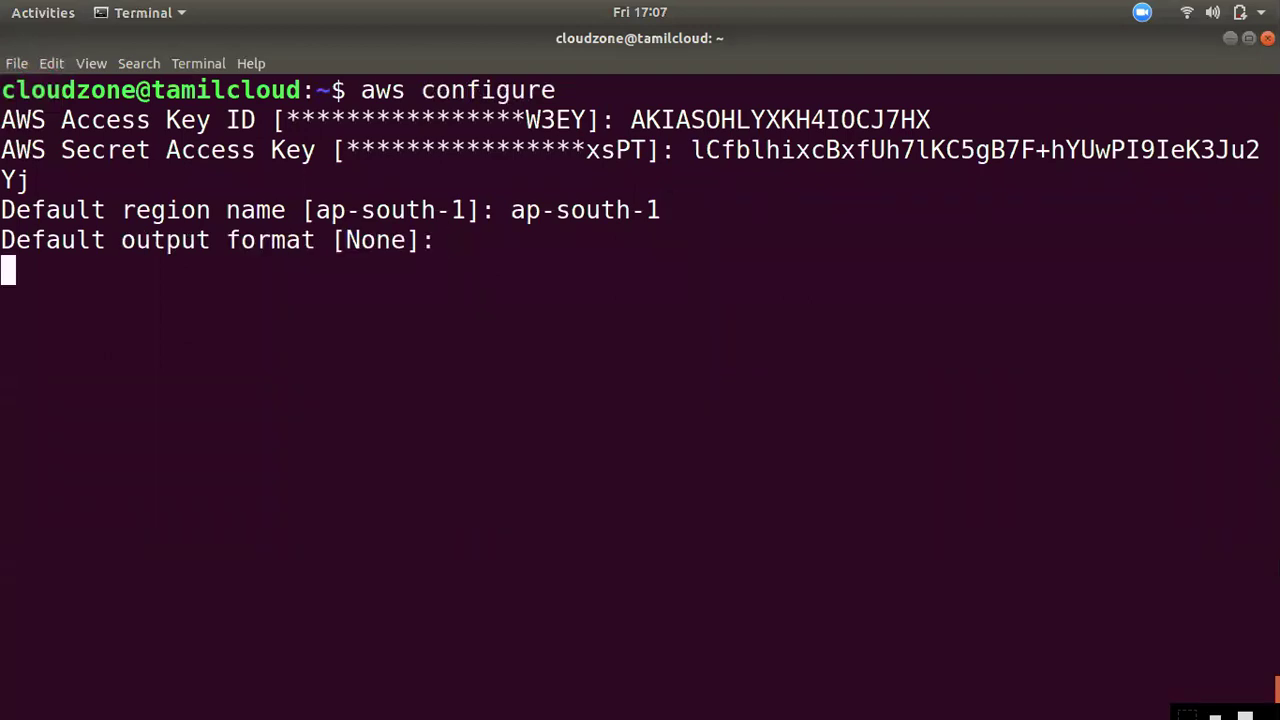
- Rerun aws configure to check the stored settings, accepting every existing value, and clear the terminal screen
{"action": "key", "text": "Up"}
{"action": "key", "text": "Return"}
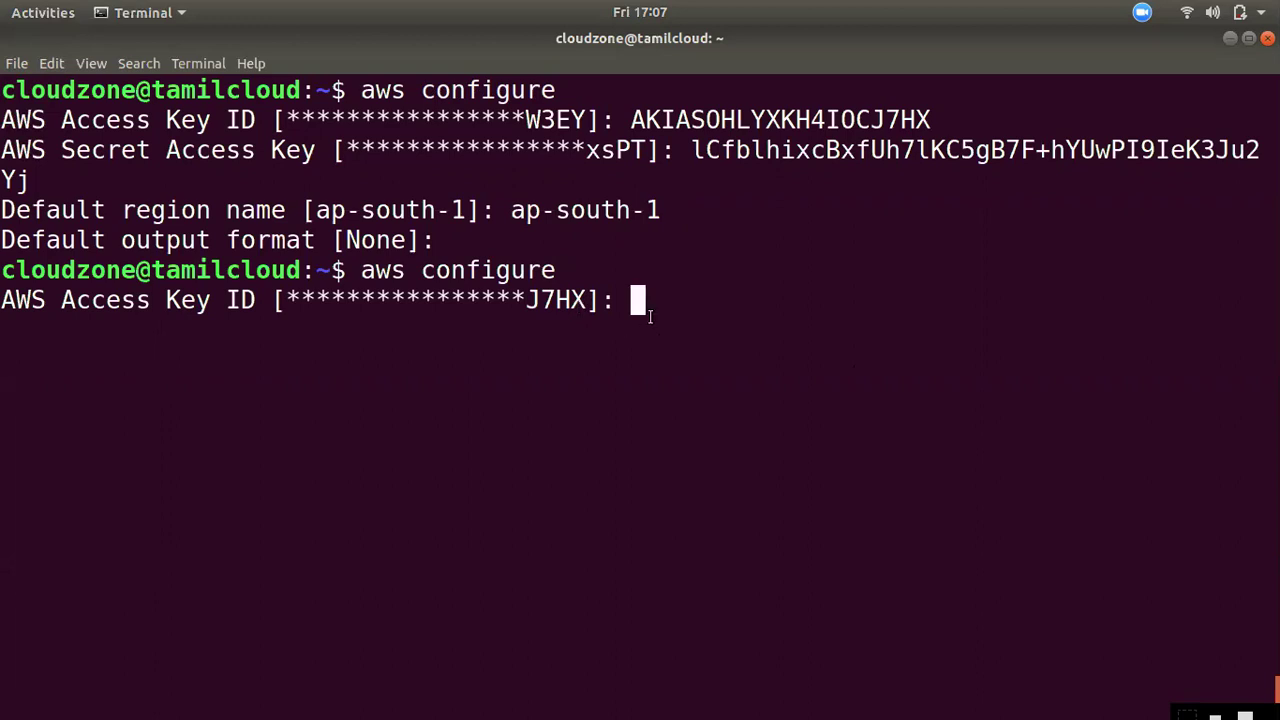
{"action": "key", "text": "Return"}
{"action": "key", "text": "Return"}
{"action": "key", "text": "Return"}
{"action": "key", "text": "Return"}
{"action": "type", "text": "l"}
{"action": "key", "text": "BackSpace"}
{"action": "type", "text": "l"}
{"action": "key", "text": "BackSpace"}
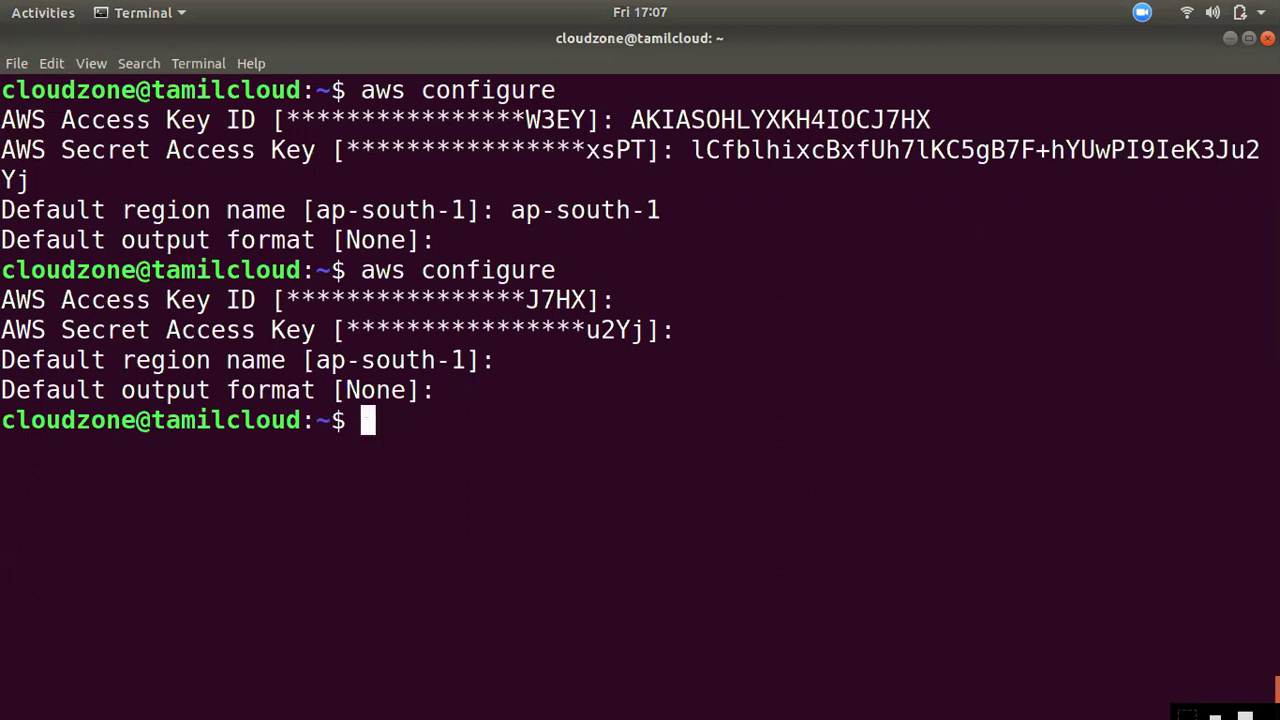
{"action": "key", "text": "ctrl+l"}
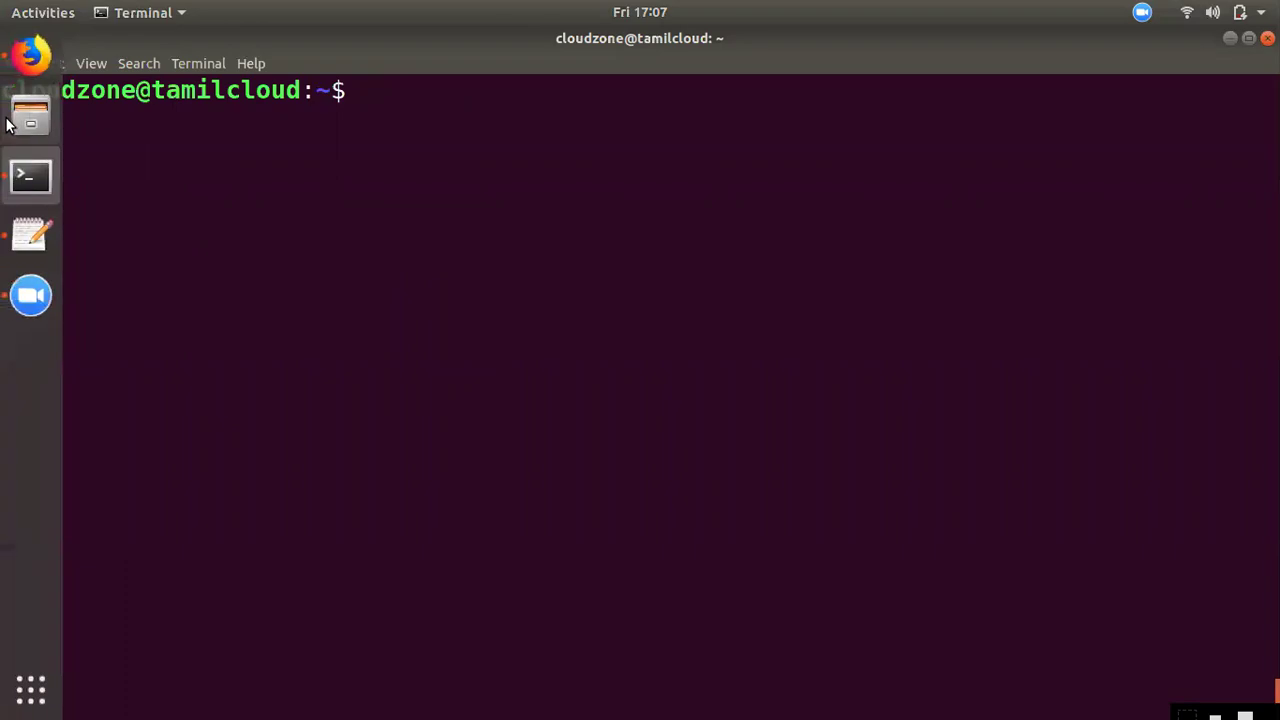
- Switch to Text Editor and copy the command "aws lambda invoke --function-name rds-start output" from the task outline
{"action": "left_click", "coordinate": [30, 55]}
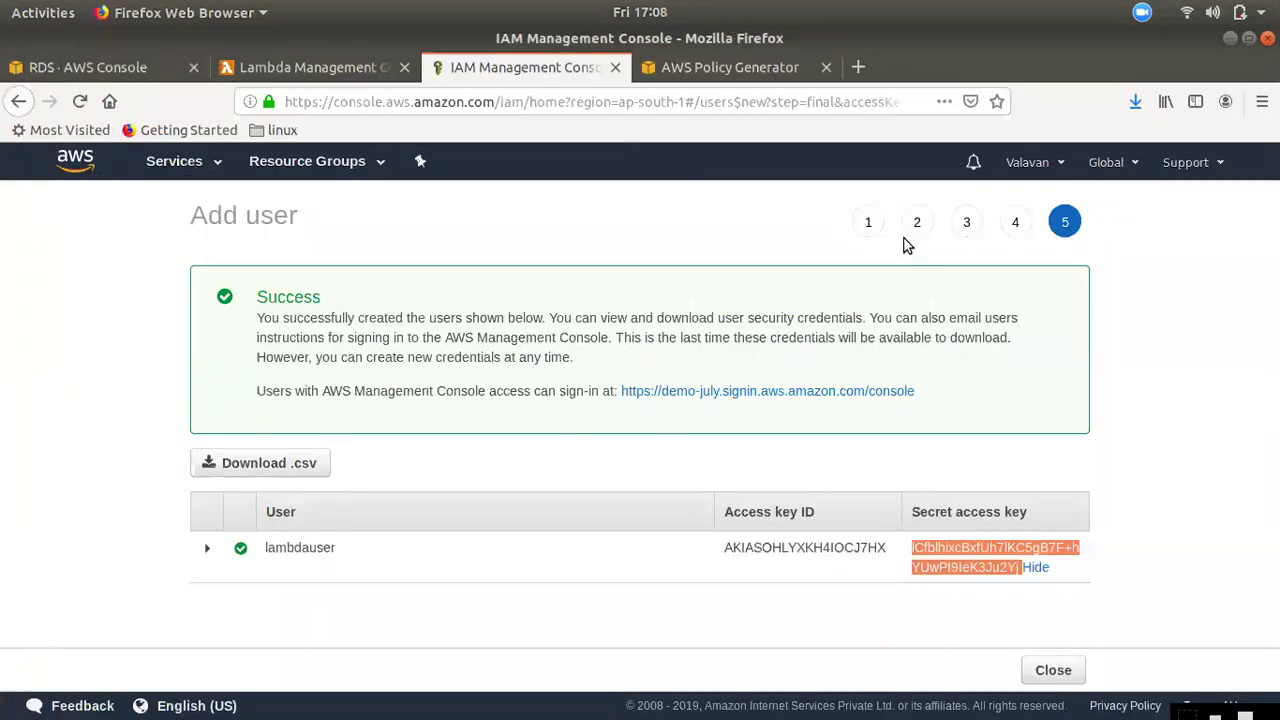
{"action": "left_click", "coordinate": [725, 67]}
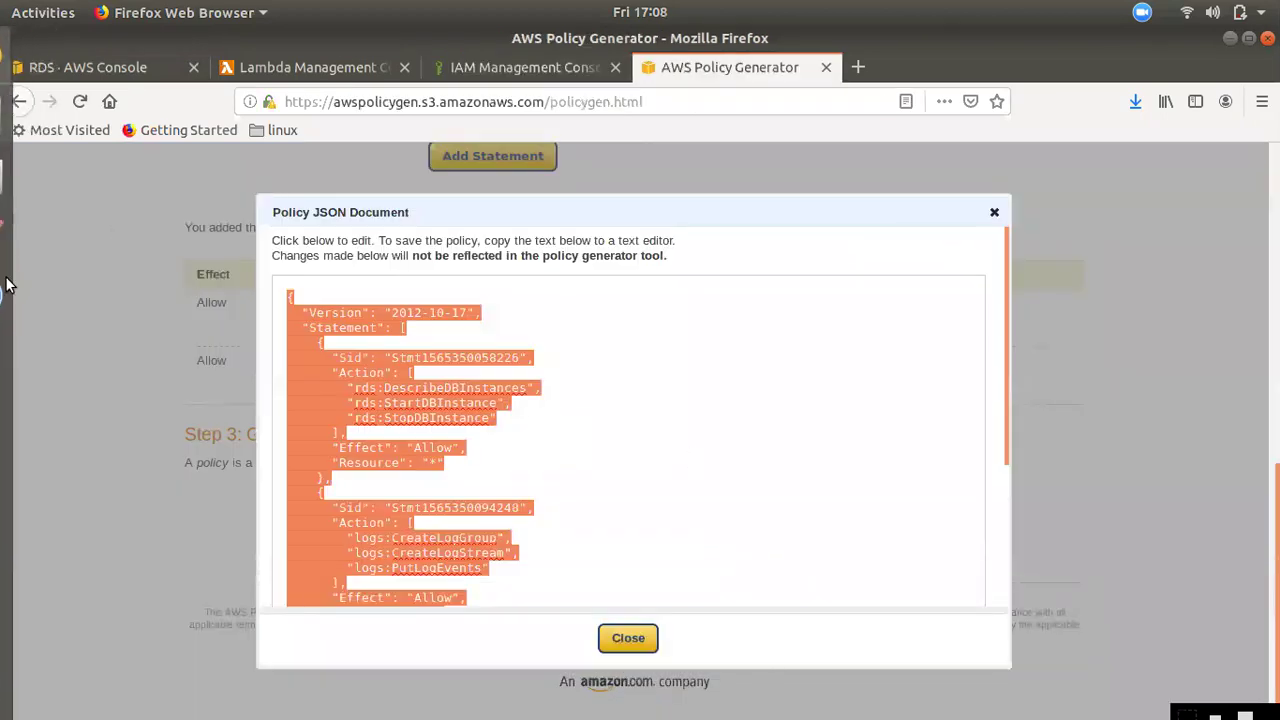
{"action": "left_click", "coordinate": [29, 235]}
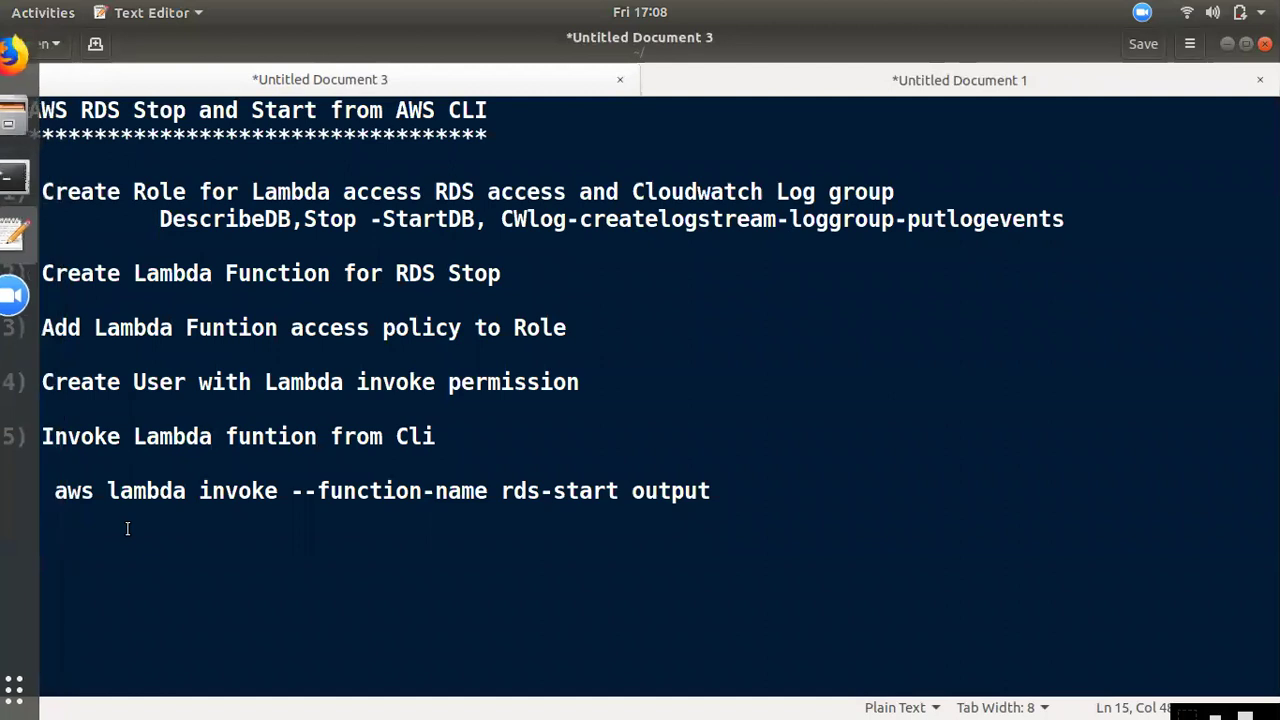
{"action": "left_click_drag", "start_coordinate": [53, 490], "coordinate": [725, 504]}
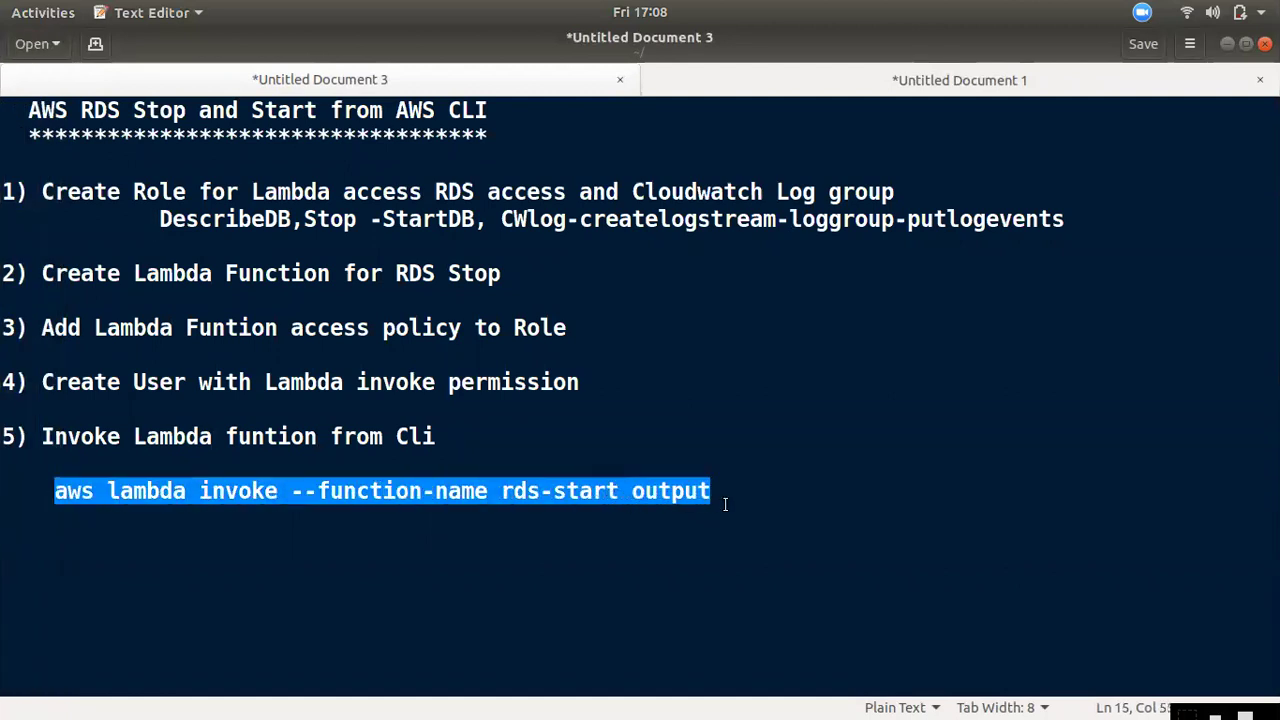
{"action": "right_click", "coordinate": [694, 492]}
{"action": "left_click", "coordinate": [770, 574]}
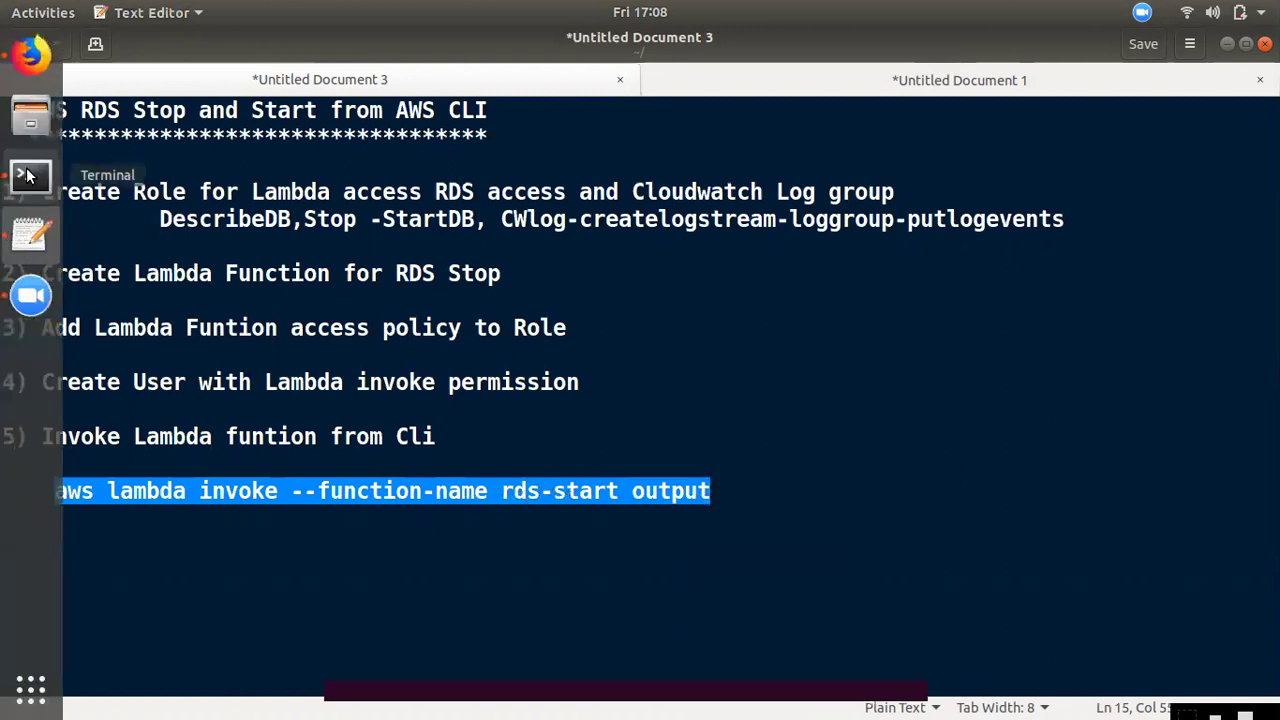
- Switch to Terminal, paste the copied invoke command at the prompt and change its function name to rds-stop
{"action": "left_click", "coordinate": [31, 175]}
{"action": "right_click", "coordinate": [621, 276]}
{"action": "left_click", "coordinate": [673, 325]}
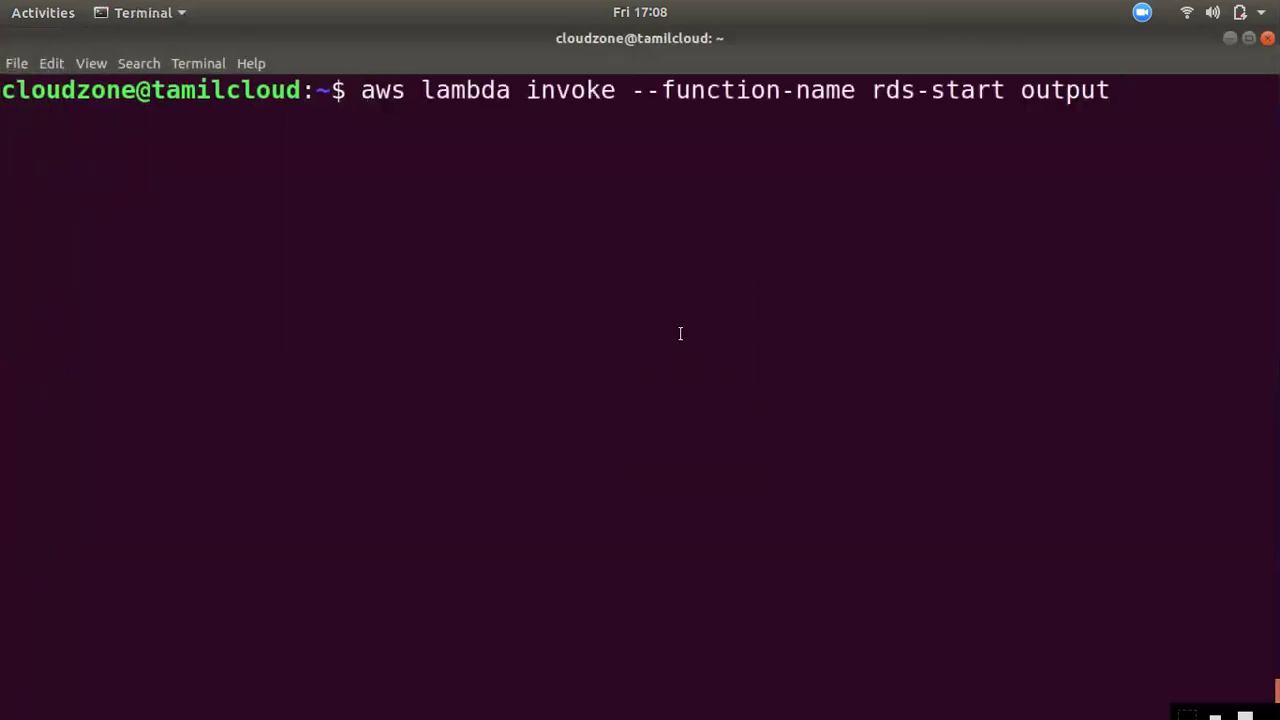
{"action": "key", "text": "Left"}
{"action": "key", "text": "Left"}
{"action": "key", "text": "Left"}
{"action": "key", "text": "Left"}
{"action": "key", "text": "Left"}
{"action": "key", "text": "Left"}
{"action": "key", "text": "Left"}
{"action": "key", "text": "Left"}
{"action": "key", "text": "Left"}
{"action": "key", "text": "Right"}
{"action": "key", "text": "BackSpace"}
{"action": "key", "text": "BackSpace"}
{"action": "key", "text": "Delete"}
{"action": "type", "text": "op"}
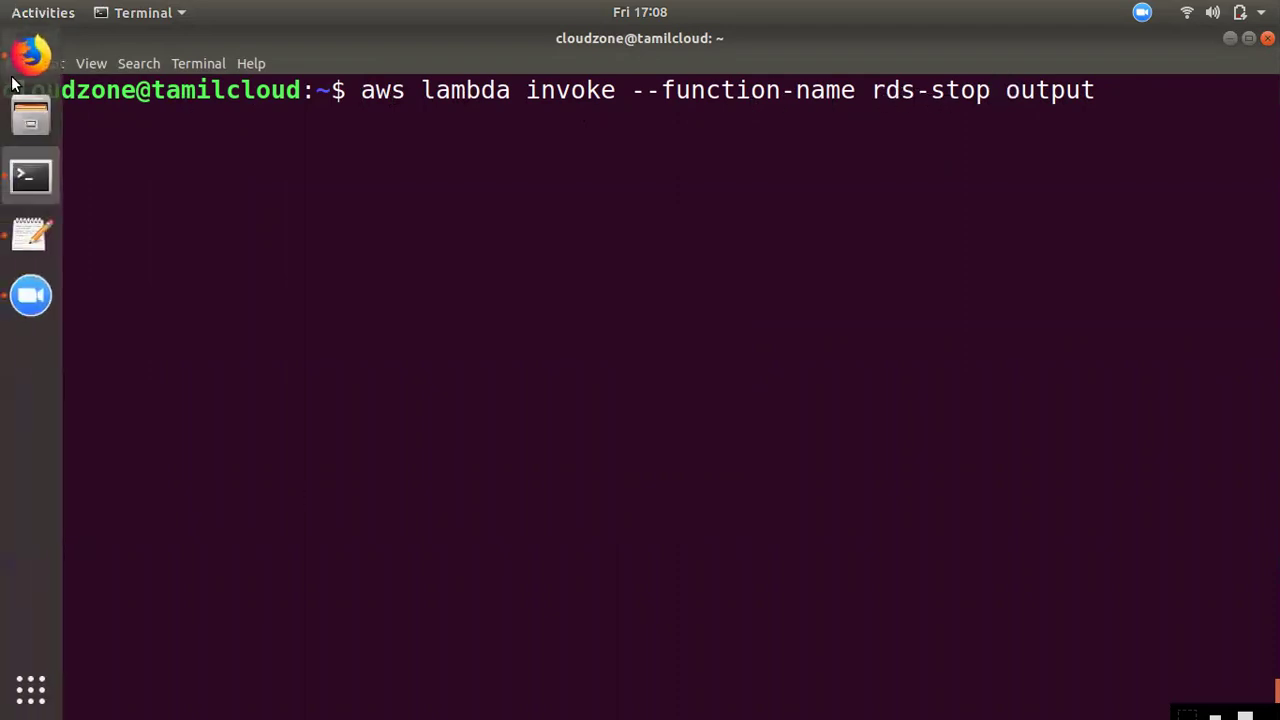
- Check the function's name in the Lambda console in Firefox and return to Terminal
{"action": "left_click", "coordinate": [30, 55]}
{"action": "left_click", "coordinate": [294, 66]}
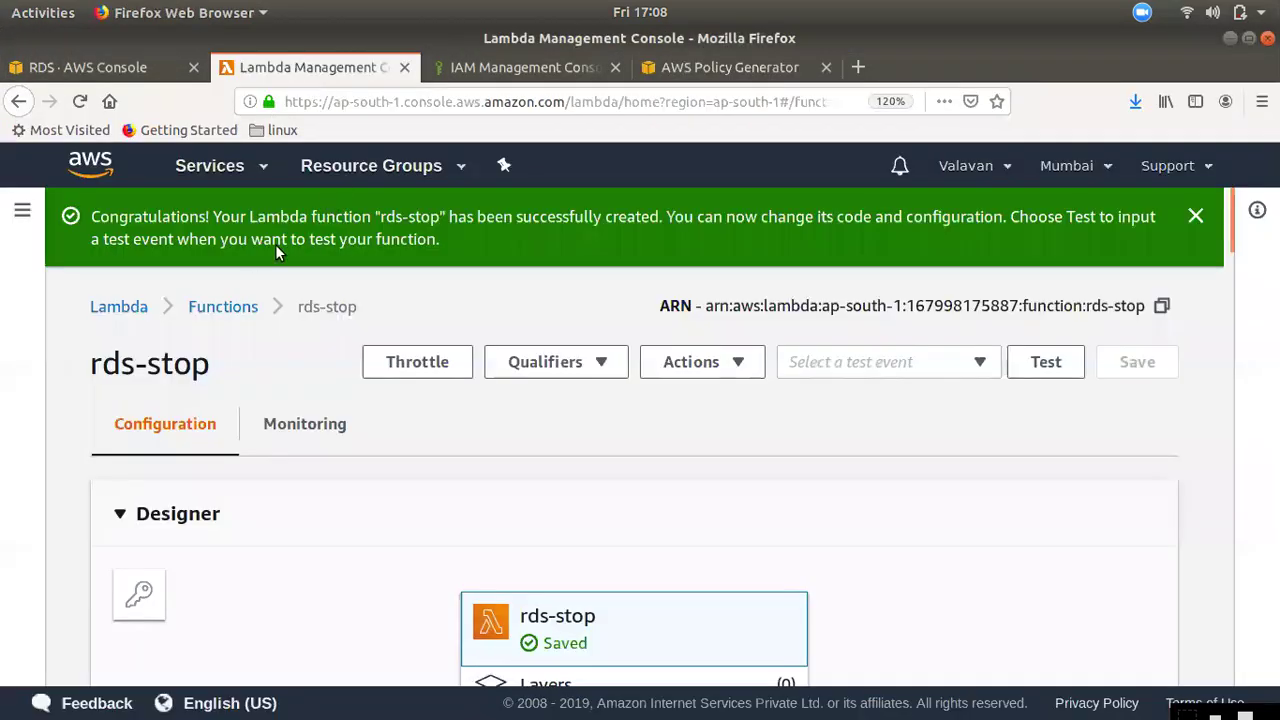
{"action": "mouse_move", "coordinate": [4, 160]}
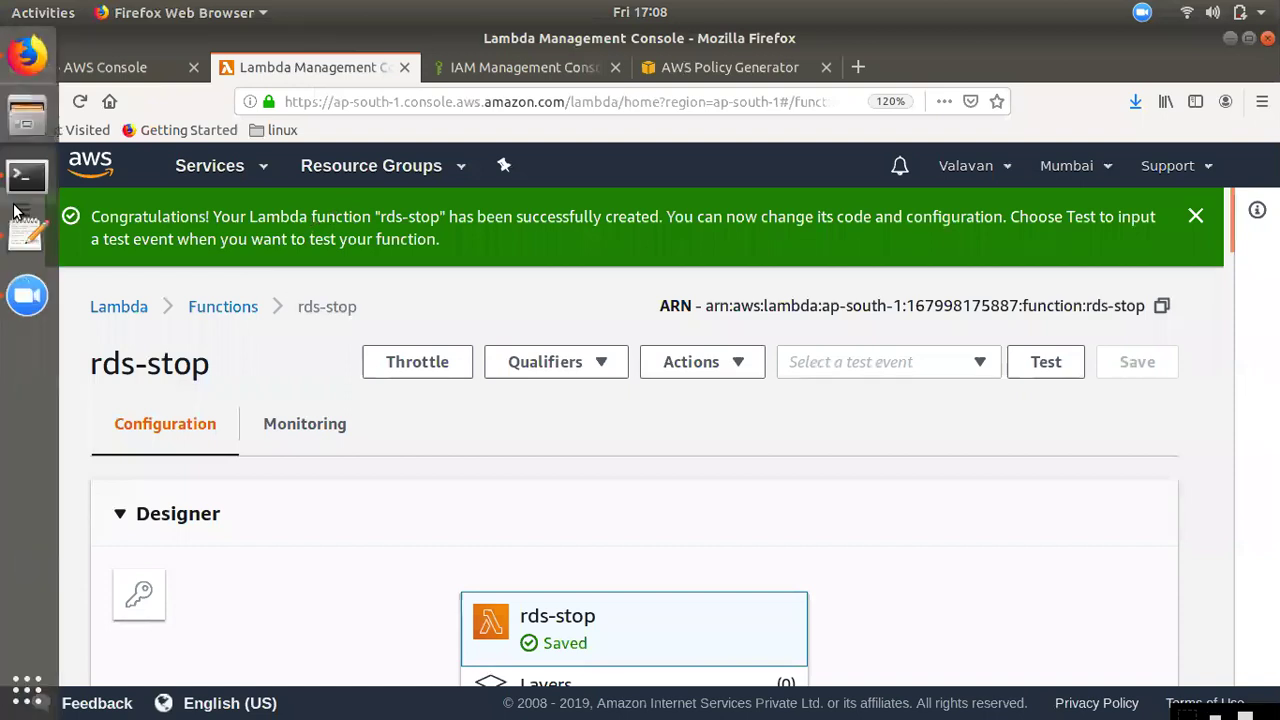
{"action": "left_click", "coordinate": [30, 180]}
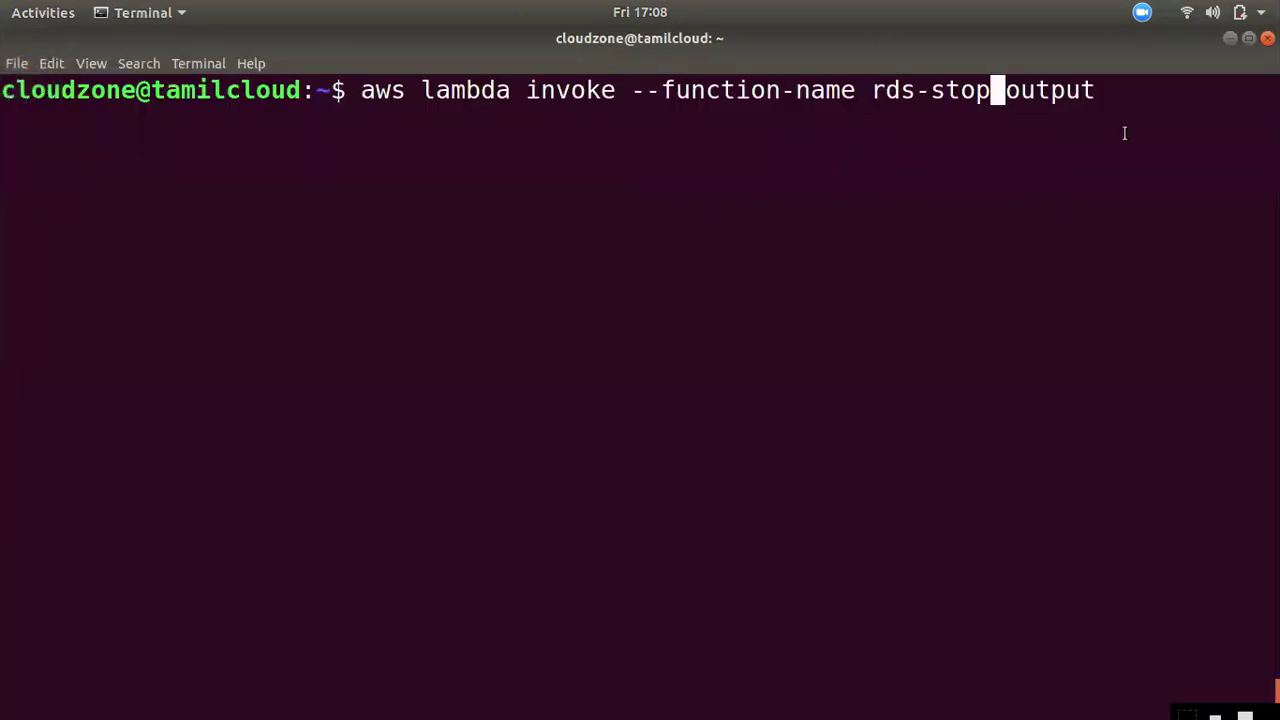